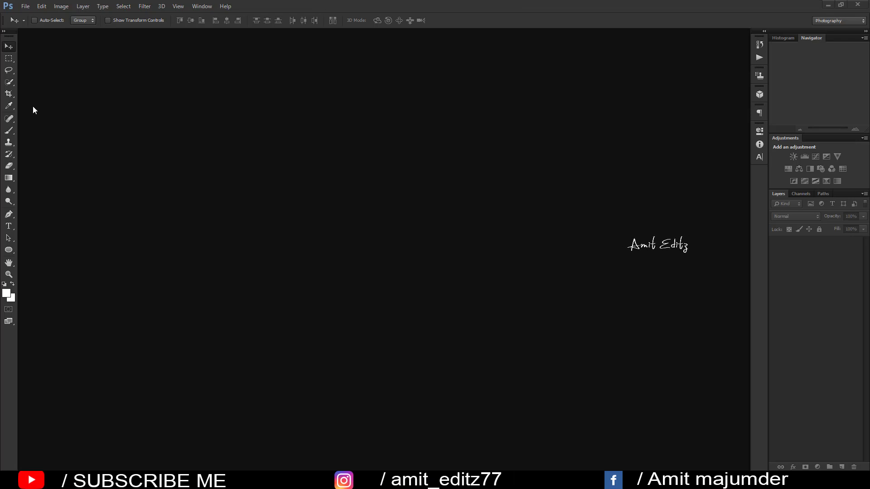
Open the hoodie portrait 'jghjk copyaaa copyaaaa.jpg' and dock it as a workspace tab
{"action": "left_click", "coordinate": [24, 6]}
{"action": "left_click", "coordinate": [46, 24]}
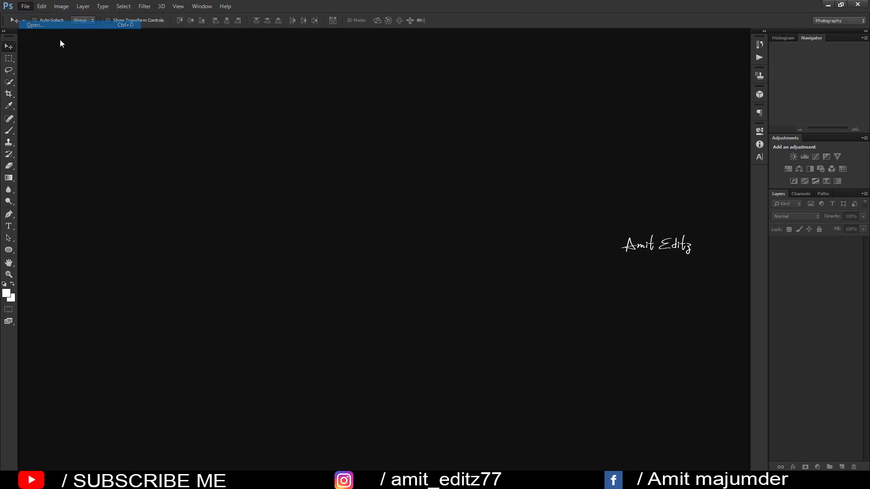
{"action": "left_click", "coordinate": [156, 143]}
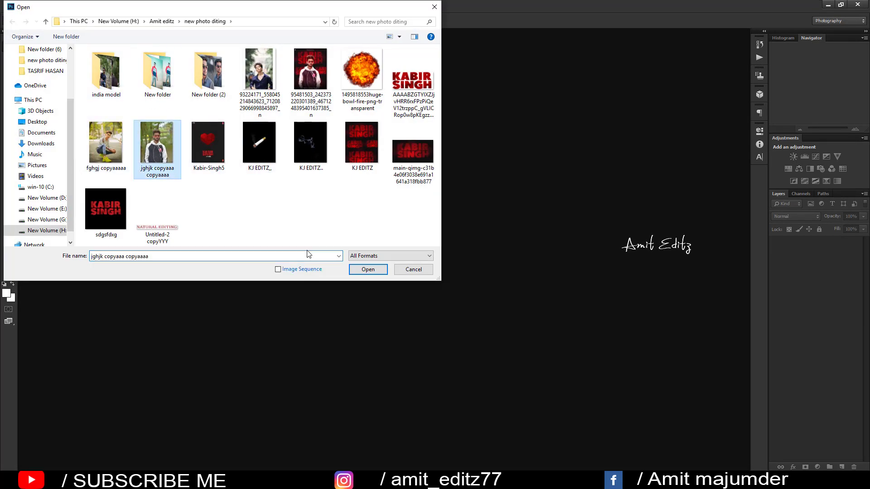
{"action": "left_click", "coordinate": [365, 269]}
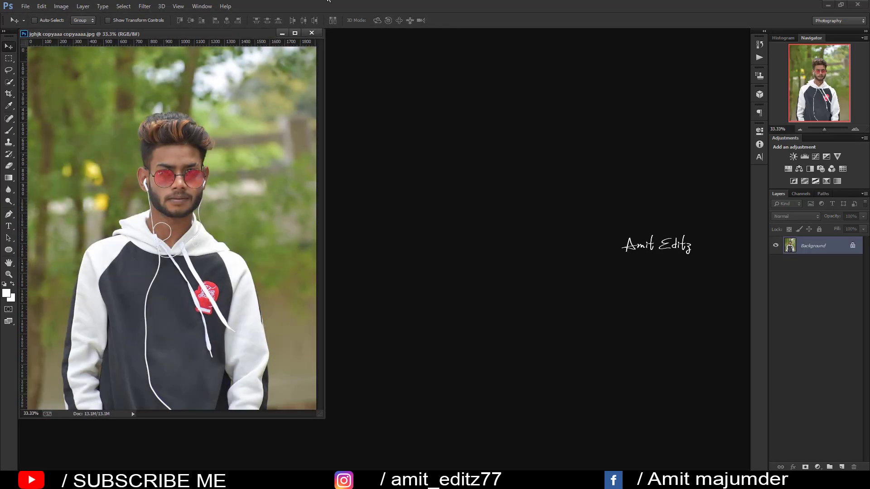
{"action": "left_click", "coordinate": [294, 33]}
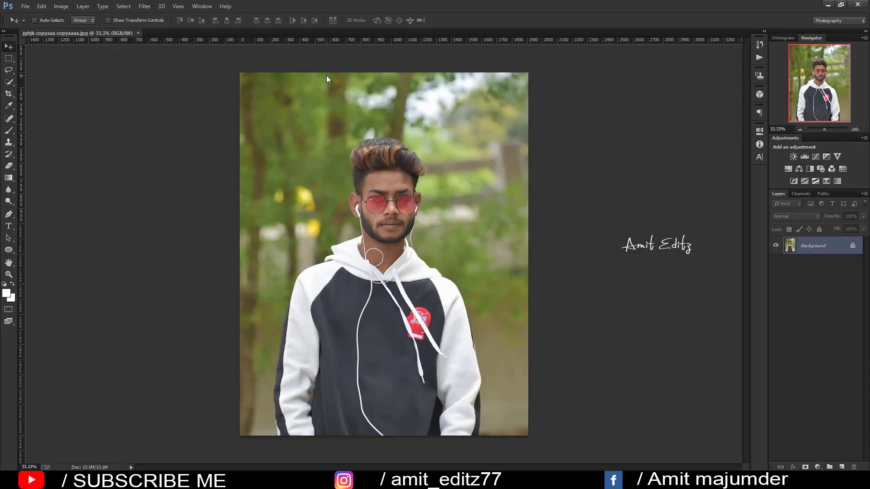
With the Pen tool, place anchor points up the lower edge of the left sleeve
{"action": "scroll", "coordinate": [373, 185], "scroll_direction": "up", "scroll_amount": 2}
{"action": "scroll", "coordinate": [317, 249], "scroll_direction": "down", "scroll_amount": 3}
{"action": "scroll", "coordinate": [260, 319], "scroll_direction": "up", "scroll_amount": 3}
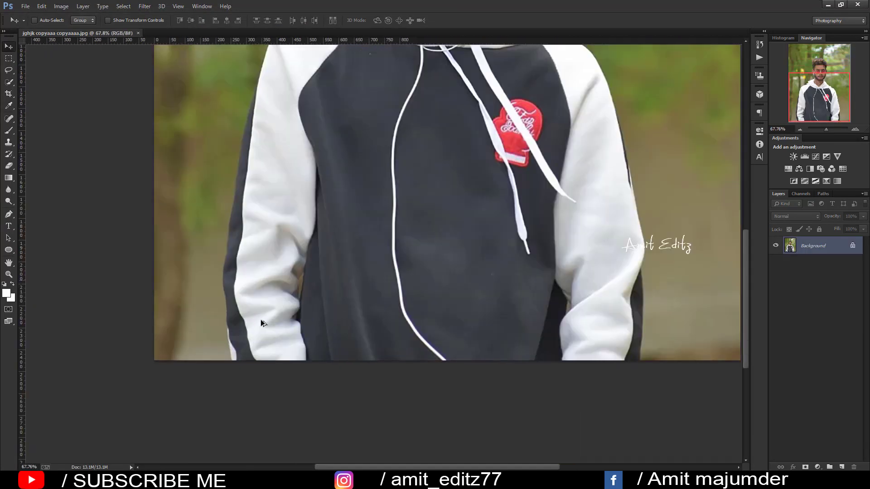
{"action": "scroll", "coordinate": [252, 310], "scroll_direction": "up", "scroll_amount": 1}
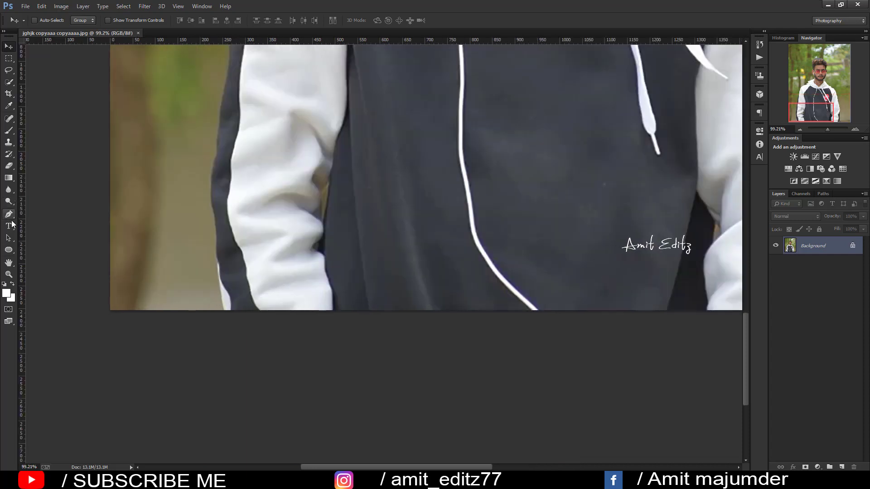
{"action": "key", "text": "p"}
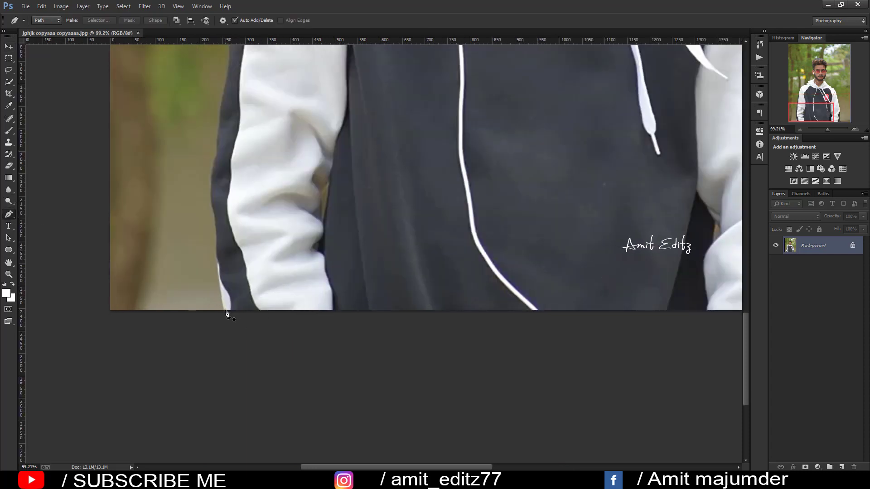
{"action": "scroll", "coordinate": [228, 294], "scroll_direction": "up", "scroll_amount": 3}
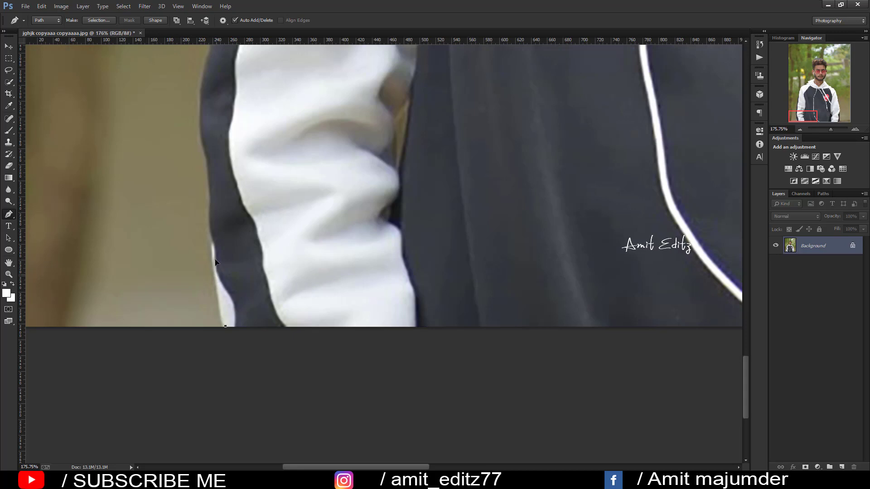
{"action": "left_click", "coordinate": [220, 298]}
{"action": "left_click", "coordinate": [216, 274]}
{"action": "left_click", "coordinate": [213, 253]}
{"action": "left_click", "coordinate": [210, 225]}
{"action": "left_click", "coordinate": [212, 205]}
{"action": "left_click", "coordinate": [213, 190]}
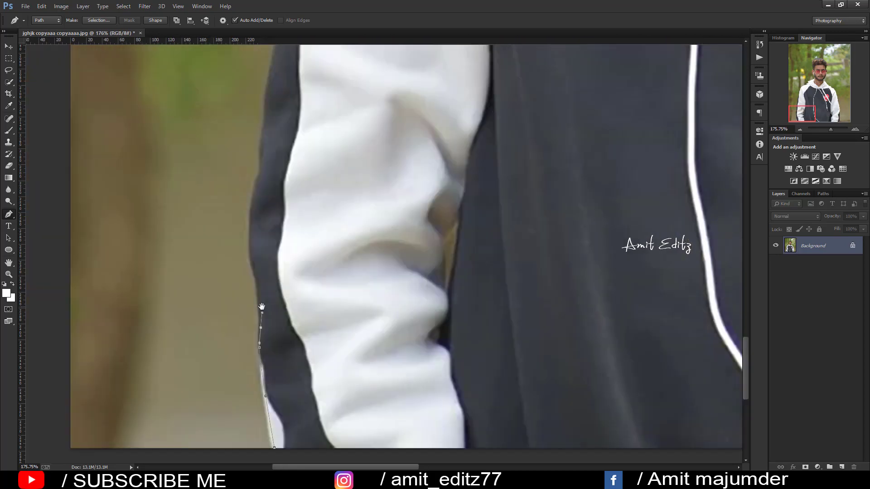
{"action": "left_click_drag", "start_coordinate": [214, 191], "coordinate": [262, 313]}
Continue the pen path further up the left sleeve toward the shoulder
{"action": "left_click", "coordinate": [258, 210]}
{"action": "left_click", "coordinate": [262, 195]}
{"action": "left_click", "coordinate": [261, 170]}
{"action": "left_click_drag", "start_coordinate": [261, 166], "coordinate": [273, 334]}
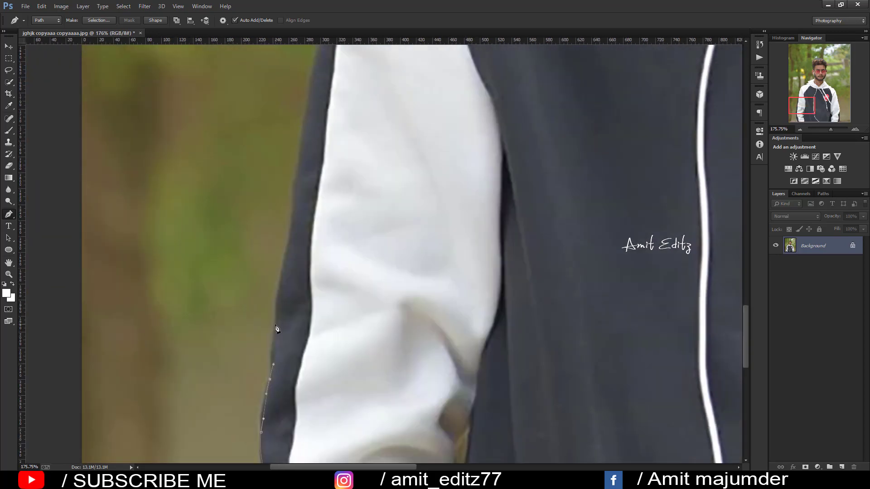
{"action": "left_click", "coordinate": [275, 322]}
{"action": "left_click", "coordinate": [277, 306]}
{"action": "left_click", "coordinate": [295, 216]}
{"action": "left_click", "coordinate": [297, 187]}
{"action": "mouse_move", "coordinate": [301, 151]}
{"action": "left_mouse_down"}
{"action": "mouse_move", "coordinate": [305, 301]}
{"action": "mouse_move", "coordinate": [231, 487]}
{"action": "left_mouse_up"}
Curve the path over the left shoulder and along the hood edge
{"action": "left_click", "coordinate": [330, 185]}
{"action": "left_click", "coordinate": [351, 97]}
{"action": "left_click", "coordinate": [303, 247]}
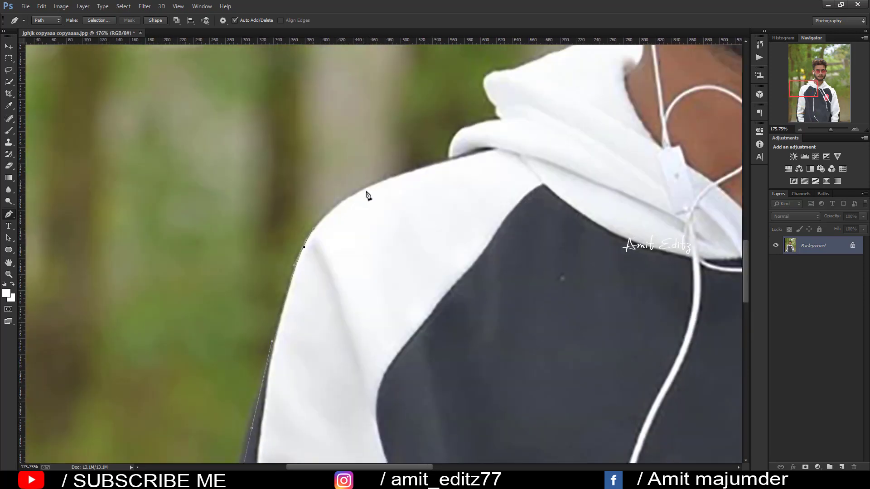
{"action": "left_click_drag", "start_coordinate": [369, 187], "coordinate": [404, 176]}
{"action": "left_click", "coordinate": [446, 161]}
{"action": "left_click", "coordinate": [455, 136]}
{"action": "left_click", "coordinate": [484, 122]}
Extend the path along the hood to where it meets the neck, then view the ear
{"action": "left_click_drag", "start_coordinate": [495, 122], "coordinate": [432, 220]}
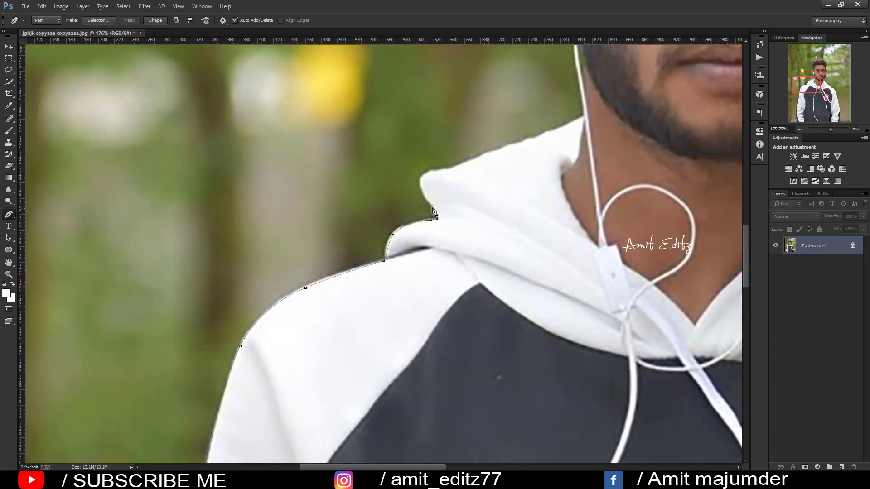
{"action": "left_click", "coordinate": [422, 184]}
{"action": "left_click", "coordinate": [438, 170]}
{"action": "left_click", "coordinate": [480, 158]}
{"action": "left_click", "coordinate": [521, 142]}
{"action": "left_click_drag", "start_coordinate": [555, 128], "coordinate": [565, 125]}
{"action": "scroll", "coordinate": [466, 246], "scroll_direction": "up", "scroll_amount": 2}
{"action": "left_click_drag", "start_coordinate": [466, 247], "coordinate": [436, 278]}
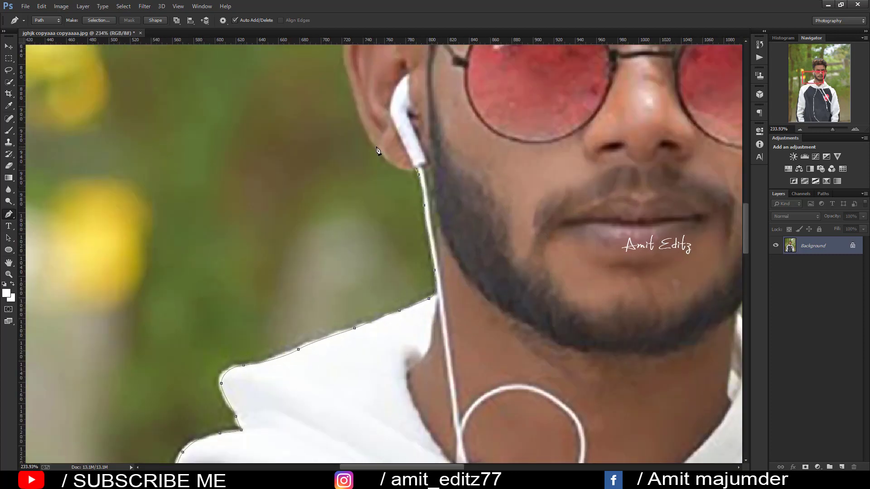
{"action": "left_click_drag", "start_coordinate": [360, 121], "coordinate": [380, 284]}
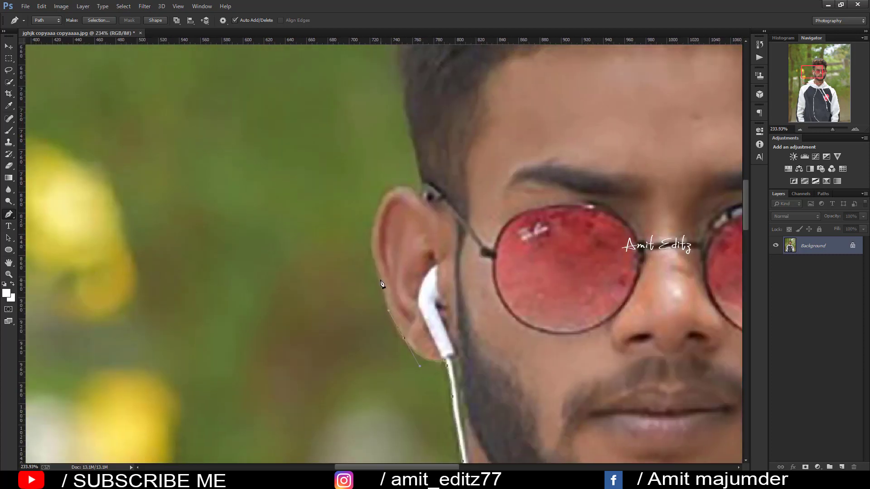
Trace the pen path up the hair edge and across the top of the hair
{"action": "left_click_drag", "start_coordinate": [421, 184], "coordinate": [435, 335]}
{"action": "left_click", "coordinate": [434, 320]}
{"action": "left_click", "coordinate": [415, 220]}
{"action": "left_click", "coordinate": [410, 192]}
{"action": "left_click", "coordinate": [417, 148]}
{"action": "left_click_drag", "start_coordinate": [420, 162], "coordinate": [420, 244]}
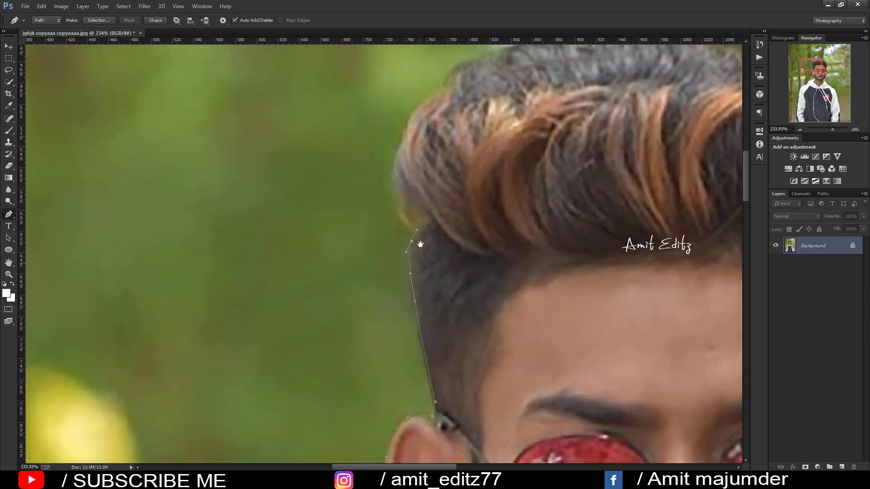
{"action": "left_click_drag", "start_coordinate": [454, 77], "coordinate": [391, 215]}
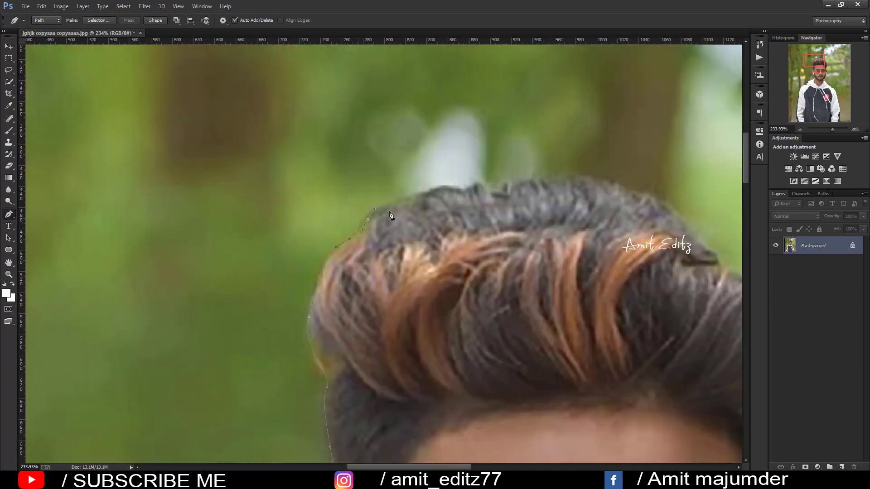
{"action": "left_click", "coordinate": [519, 181]}
{"action": "left_click", "coordinate": [548, 171]}
{"action": "left_click", "coordinate": [579, 175]}
{"action": "left_click_drag", "start_coordinate": [625, 192], "coordinate": [404, 138]}
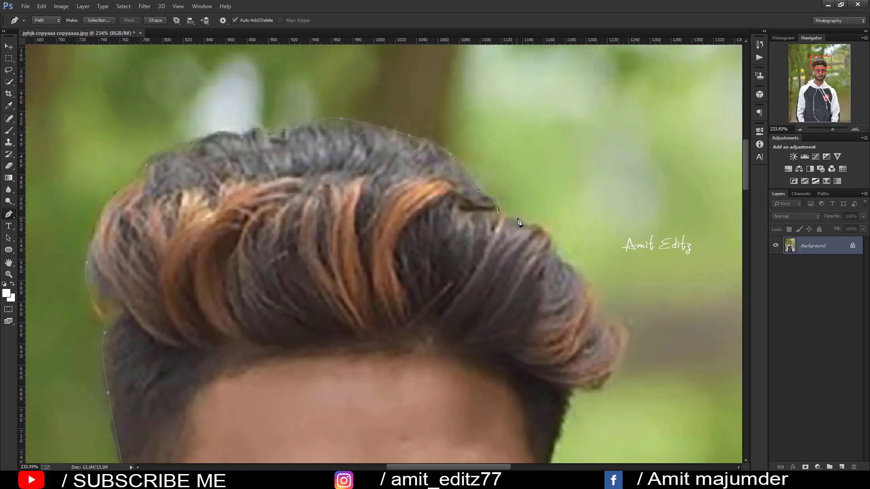
Continue the path down the hair curl, face edge and around the ear
{"action": "left_click", "coordinate": [626, 337]}
{"action": "left_click", "coordinate": [624, 348]}
{"action": "left_click", "coordinate": [621, 359]}
{"action": "left_click_drag", "start_coordinate": [592, 389], "coordinate": [565, 251]}
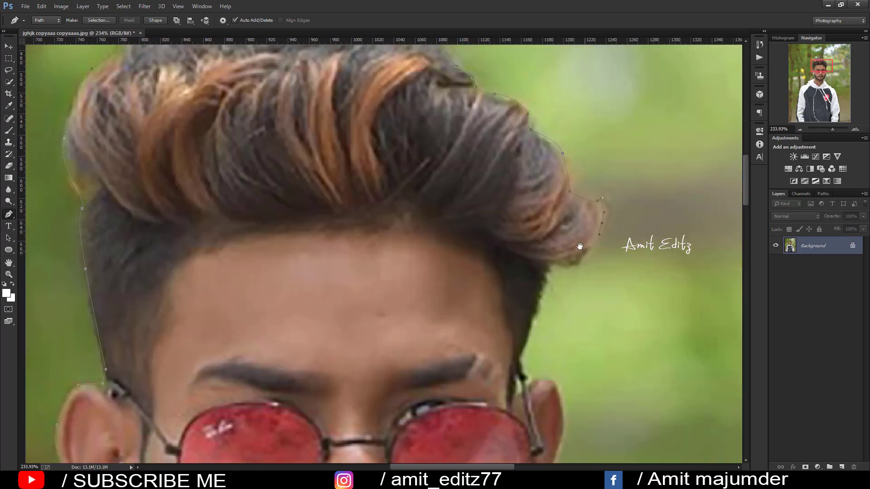
{"action": "left_click", "coordinate": [528, 300]}
{"action": "left_click", "coordinate": [515, 344]}
{"action": "left_click", "coordinate": [520, 359]}
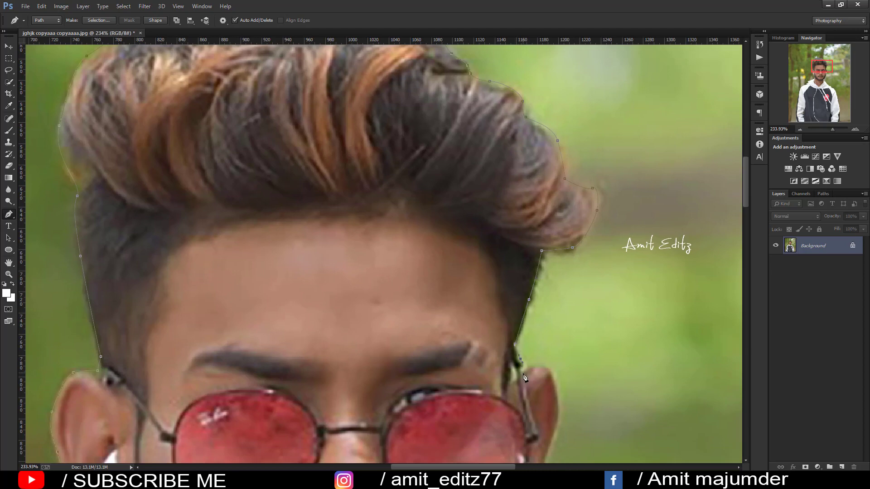
{"action": "left_click", "coordinate": [538, 368]}
{"action": "left_click_drag", "start_coordinate": [540, 371], "coordinate": [482, 219]}
{"action": "left_click", "coordinate": [486, 244]}
{"action": "left_click", "coordinate": [479, 263]}
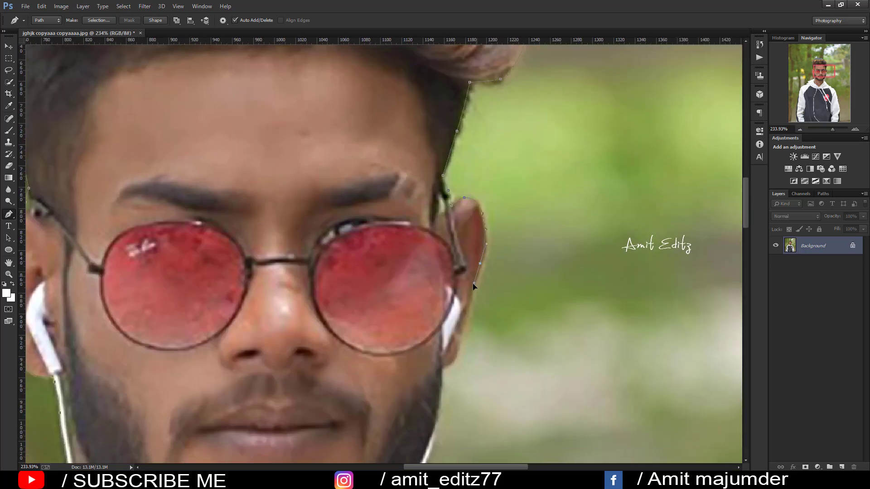
{"action": "left_click", "coordinate": [446, 368]}
{"action": "left_click_drag", "start_coordinate": [446, 368], "coordinate": [432, 178]}
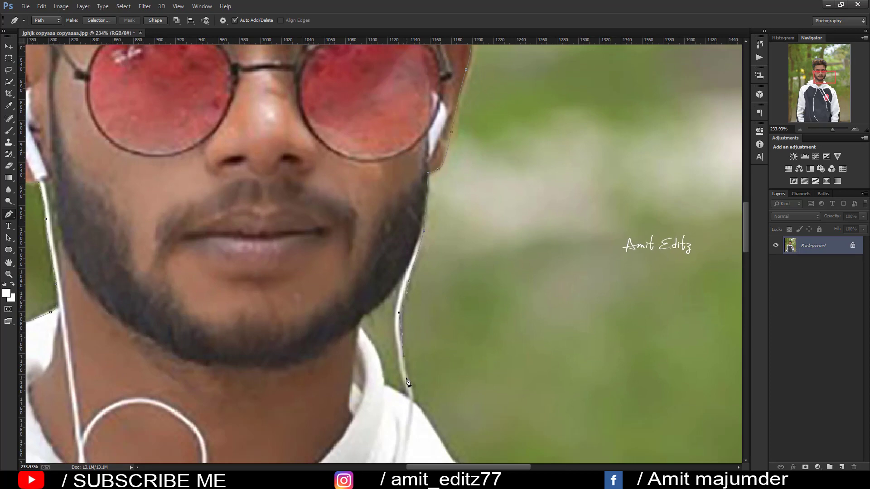
Extend the path along the right hood edge toward the shoulder
{"action": "left_click_drag", "start_coordinate": [414, 399], "coordinate": [329, 127]}
{"action": "left_click", "coordinate": [347, 150]}
{"action": "left_click", "coordinate": [366, 183]}
{"action": "left_click", "coordinate": [402, 214]}
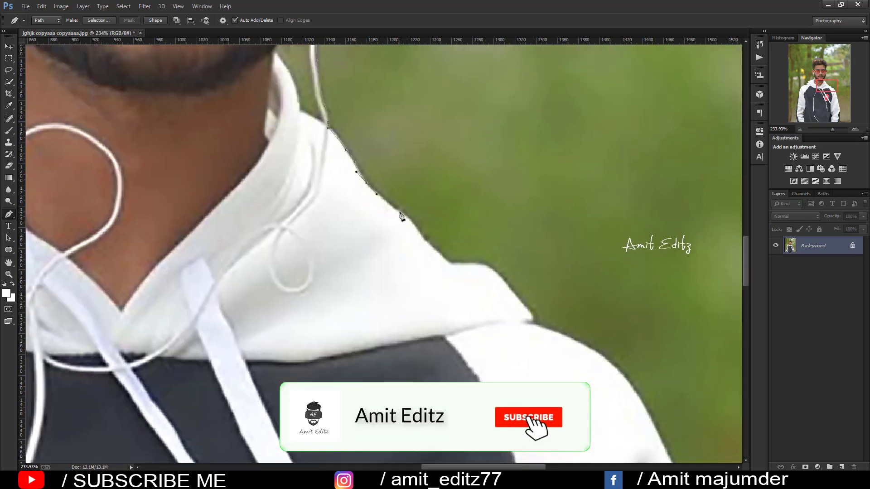
{"action": "left_click", "coordinate": [418, 230]}
{"action": "left_click", "coordinate": [425, 241]}
{"action": "left_click", "coordinate": [448, 263]}
{"action": "left_click", "coordinate": [482, 268]}
{"action": "left_click", "coordinate": [511, 291]}
{"action": "left_click", "coordinate": [519, 302]}
{"action": "left_click_drag", "start_coordinate": [519, 302], "coordinate": [370, 147]}
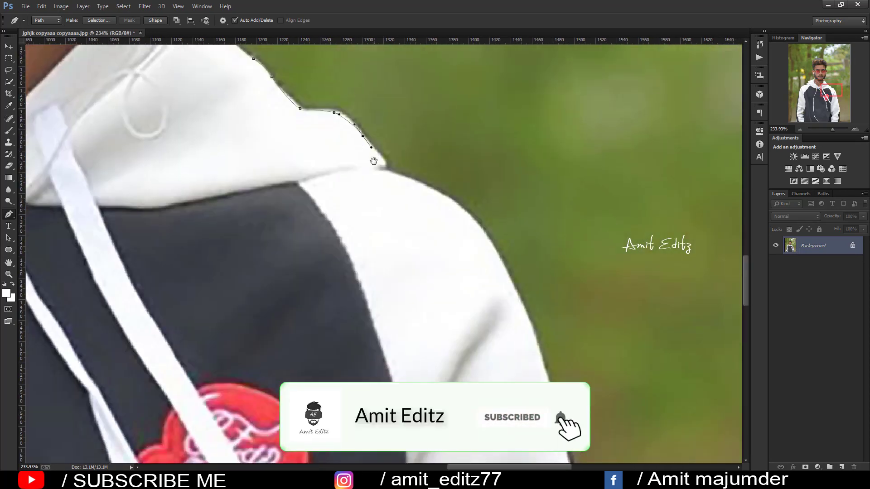
Trace the path over the right shoulder and down the upper right sleeve
{"action": "left_click", "coordinate": [384, 163]}
{"action": "left_click", "coordinate": [437, 185]}
{"action": "left_click", "coordinate": [455, 201]}
{"action": "left_click", "coordinate": [472, 220]}
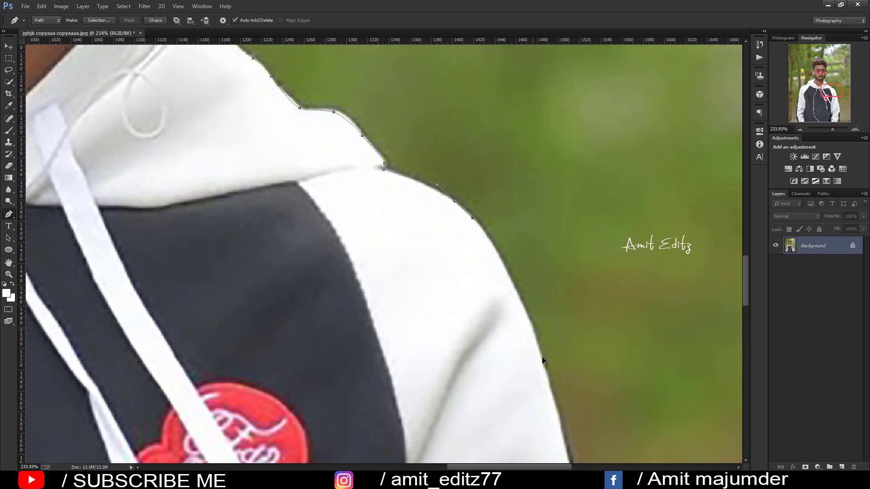
{"action": "left_click_drag", "start_coordinate": [543, 360], "coordinate": [408, 110]}
{"action": "left_click", "coordinate": [413, 156]}
{"action": "left_click", "coordinate": [421, 191]}
{"action": "left_click", "coordinate": [449, 289]}
{"action": "left_click", "coordinate": [451, 318]}
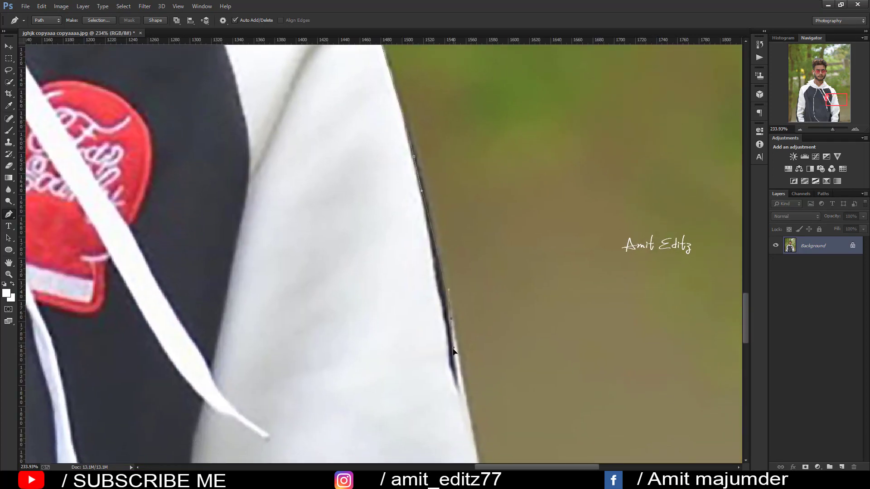
{"action": "left_click_drag", "start_coordinate": [454, 351], "coordinate": [388, 188]}
{"action": "left_click", "coordinate": [408, 244]}
Finish the right sleeve and run the path beneath the photo toward the left sleeve
{"action": "left_click_drag", "start_coordinate": [413, 286], "coordinate": [392, 144]}
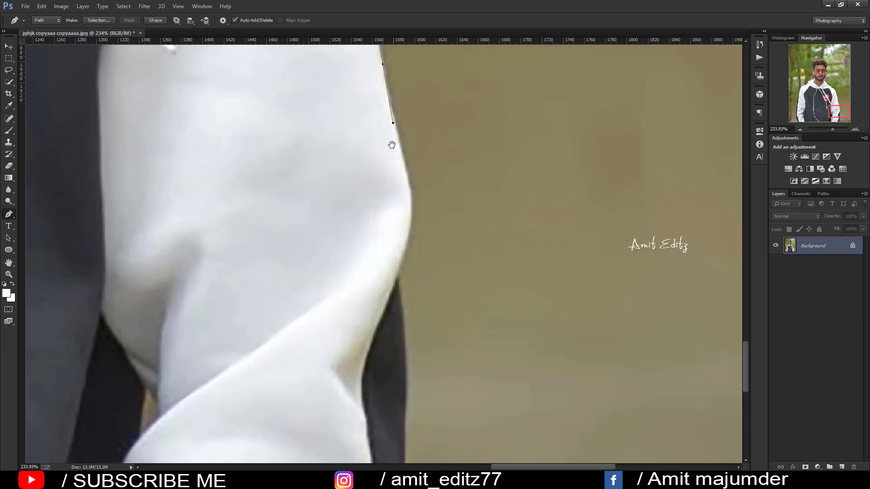
{"action": "left_click", "coordinate": [409, 206]}
{"action": "left_click_drag", "start_coordinate": [399, 285], "coordinate": [403, 152]}
{"action": "left_click_drag", "start_coordinate": [411, 235], "coordinate": [411, 261]}
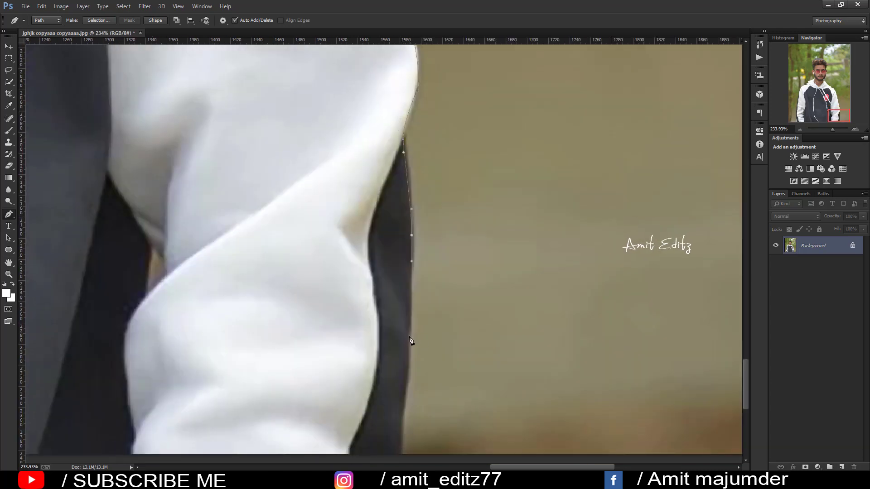
{"action": "left_click_drag", "start_coordinate": [409, 341], "coordinate": [398, 171]}
{"action": "left_click", "coordinate": [396, 244]}
{"action": "left_click", "coordinate": [392, 278]}
{"action": "scroll", "coordinate": [323, 333], "scroll_direction": "down", "scroll_amount": 3}
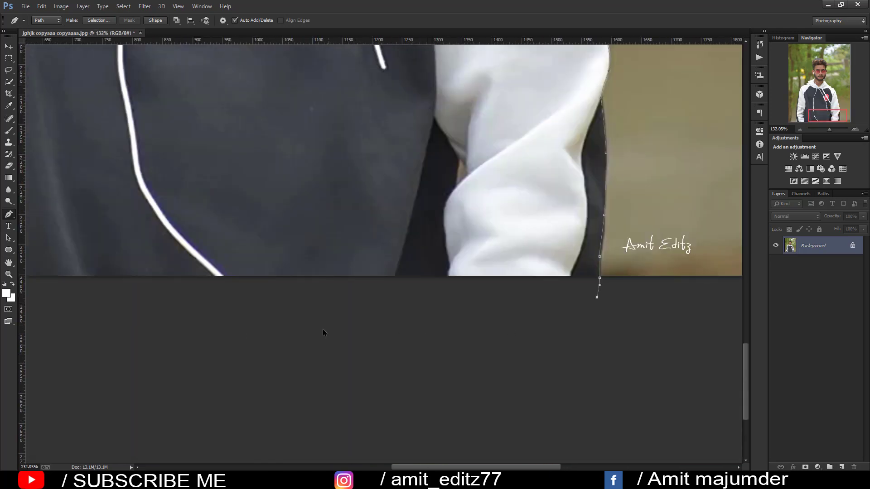
{"action": "scroll", "coordinate": [322, 333], "scroll_direction": "down", "scroll_amount": 2}
{"action": "scroll", "coordinate": [323, 333], "scroll_direction": "left", "scroll_amount": 5}
{"action": "left_click", "coordinate": [522, 318]}
{"action": "left_click", "coordinate": [303, 295]}
Close the path, make it a selection and copy the man to a new layer, hiding the background
{"action": "left_click", "coordinate": [254, 243]}
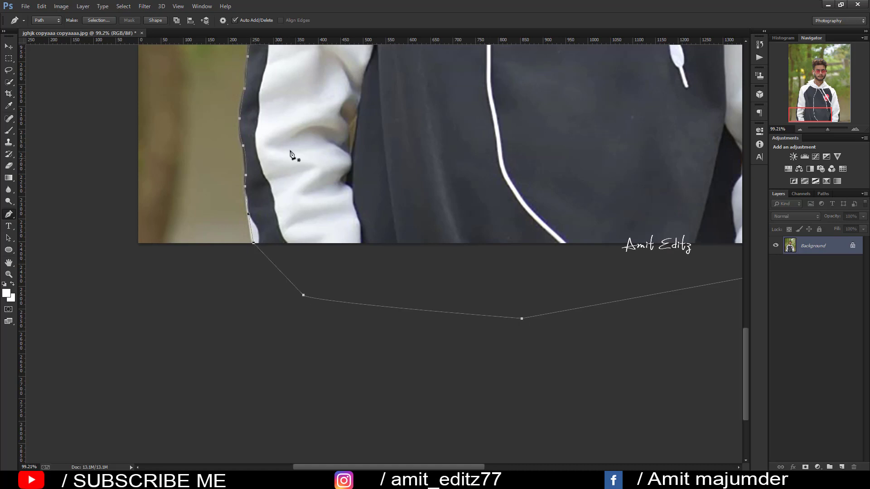
{"action": "right_click", "coordinate": [291, 153]}
{"action": "left_click", "coordinate": [311, 194]}
{"action": "key", "text": "Return"}
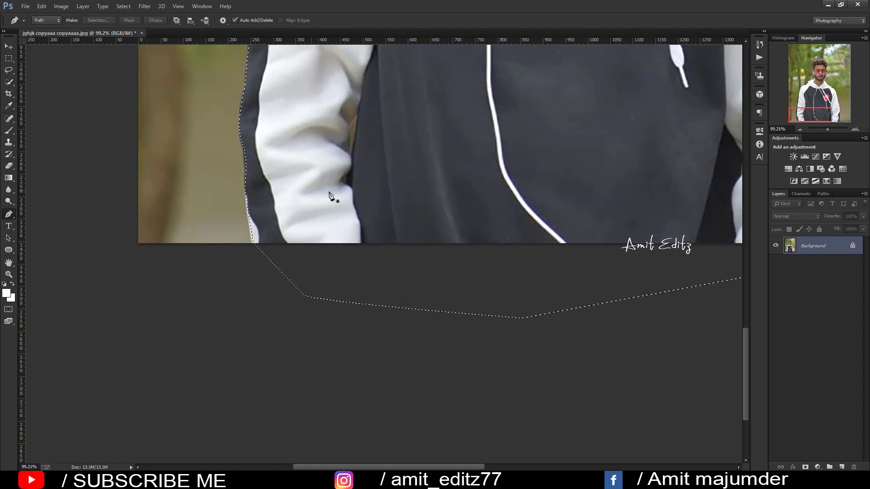
{"action": "key", "text": "ctrl+j"}
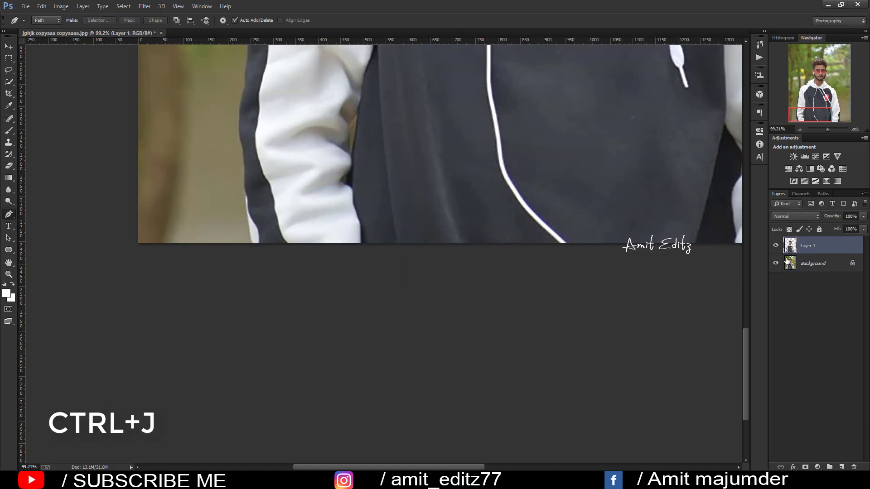
{"action": "left_click", "coordinate": [776, 263]}
Trace the leftover background in the right arm crease and turn it into a selection
{"action": "left_click_drag", "start_coordinate": [536, 165], "coordinate": [367, 273]}
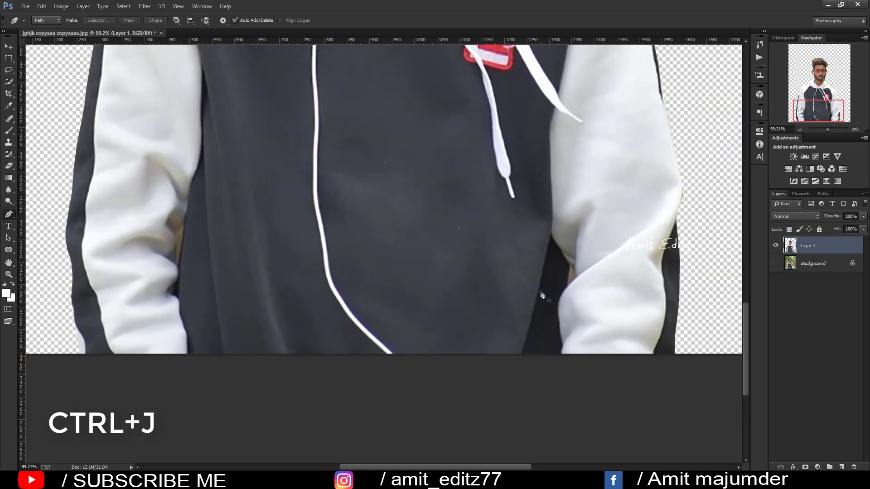
{"action": "scroll", "coordinate": [571, 295], "scroll_direction": "up", "scroll_amount": 1}
{"action": "scroll", "coordinate": [567, 287], "scroll_direction": "up", "scroll_amount": 1}
{"action": "left_click", "coordinate": [567, 284]}
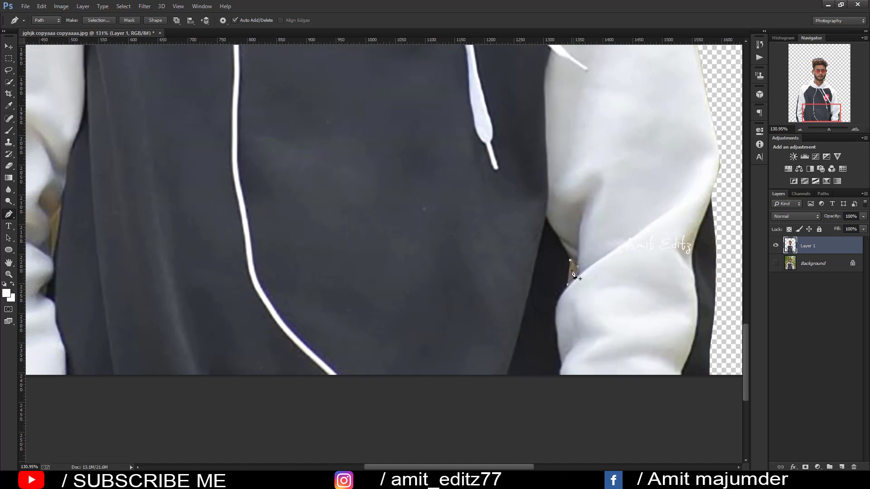
{"action": "right_click", "coordinate": [572, 273]}
{"action": "left_click", "coordinate": [601, 91]}
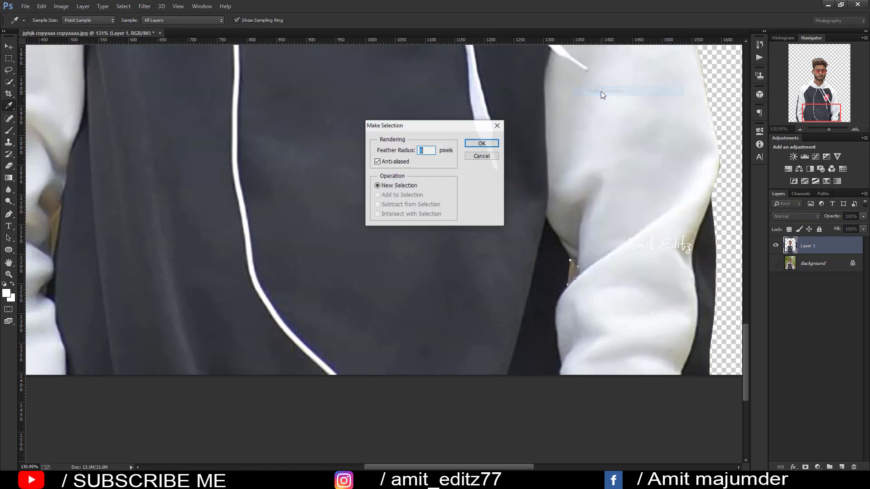
{"action": "key", "text": "Return"}
Trace the leftover patch in the left arm crease and turn it into a selection
{"action": "left_click_drag", "start_coordinate": [227, 251], "coordinate": [485, 307]}
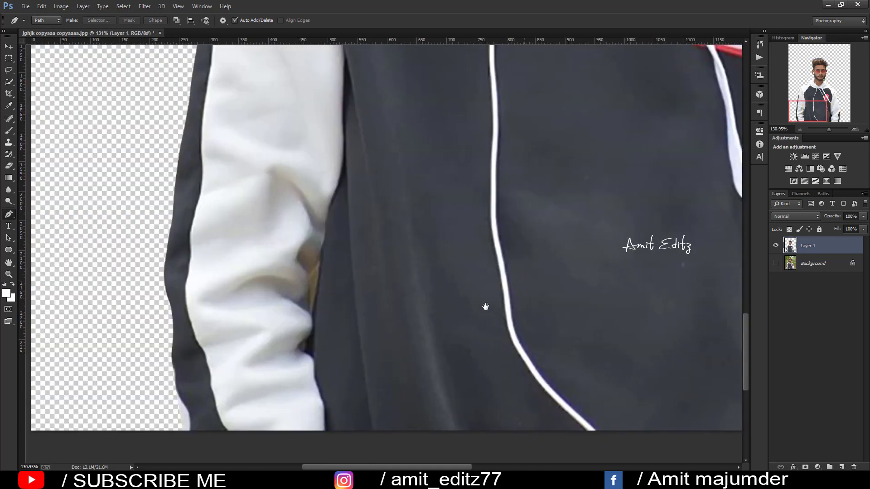
{"action": "left_click", "coordinate": [311, 312]}
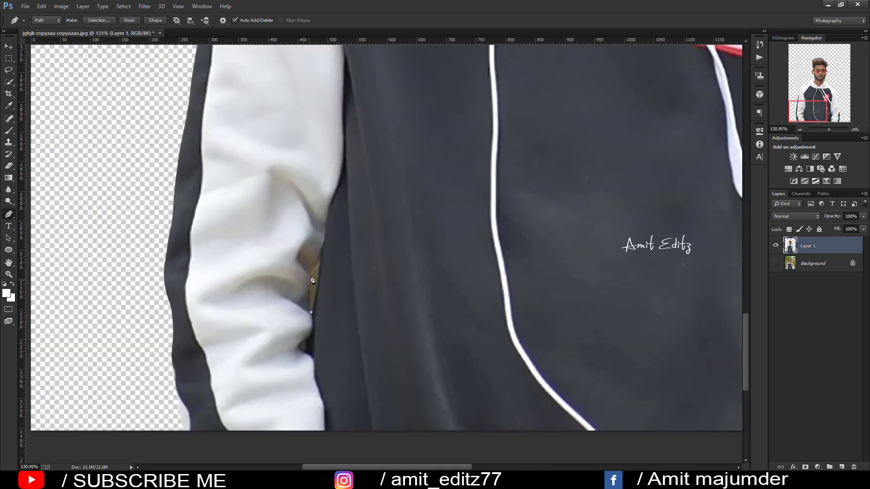
{"action": "left_click", "coordinate": [318, 294]}
{"action": "right_click", "coordinate": [311, 304]}
{"action": "left_click", "coordinate": [354, 118]}
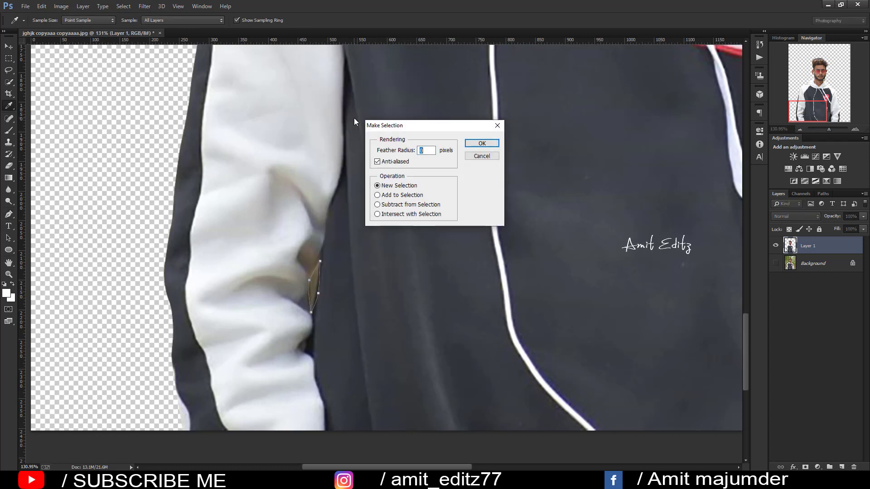
{"action": "key", "text": "Return"}
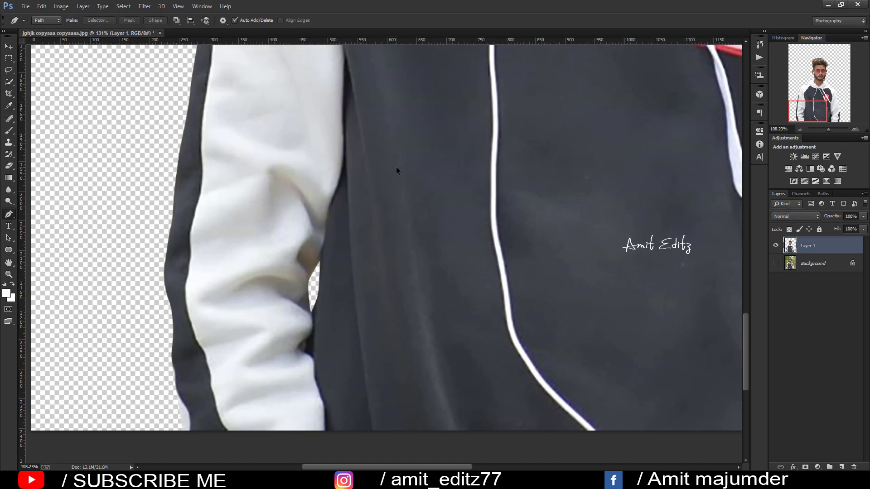
{"action": "scroll", "coordinate": [396, 167], "scroll_direction": "down", "scroll_amount": 5}
Zoom in, trace the green fringe by the jaw, then select, delete and deselect it
{"action": "scroll", "coordinate": [401, 195], "scroll_direction": "up", "scroll_amount": 2}
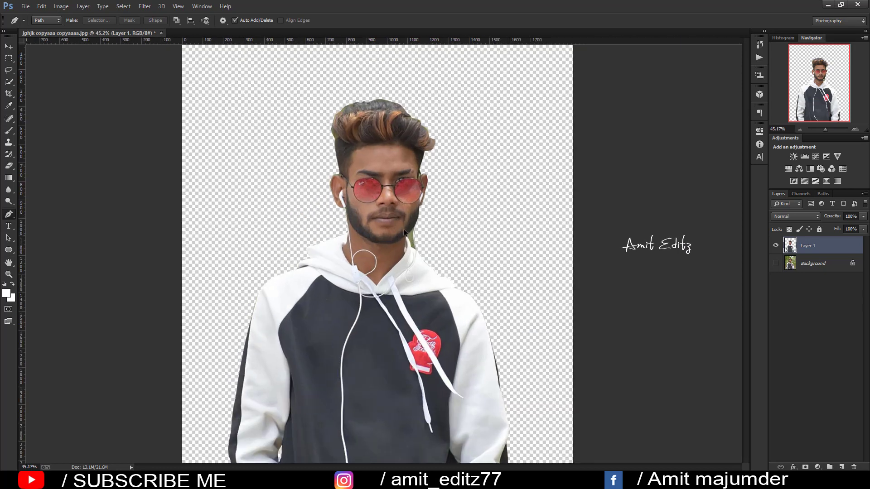
{"action": "scroll", "coordinate": [408, 208], "scroll_direction": "up", "scroll_amount": 3}
{"action": "scroll", "coordinate": [430, 233], "scroll_direction": "up", "scroll_amount": 1}
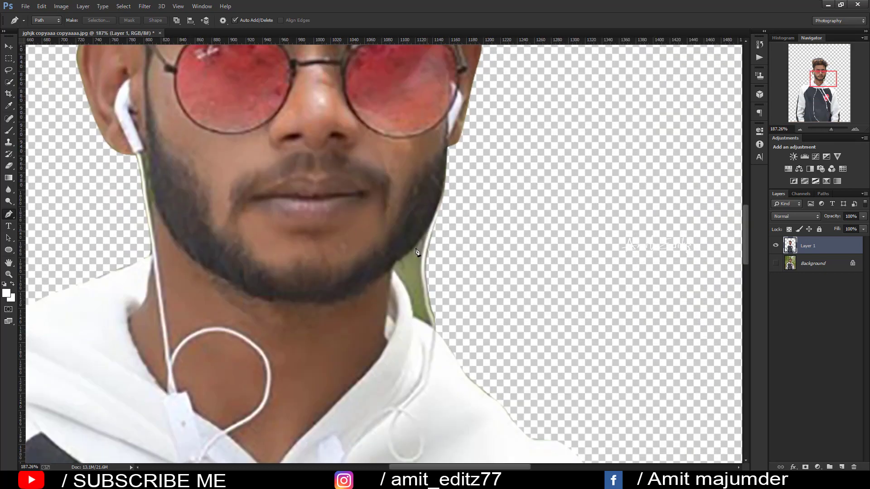
{"action": "left_click", "coordinate": [427, 231]}
{"action": "right_click", "coordinate": [420, 261]}
{"action": "left_click", "coordinate": [449, 75]}
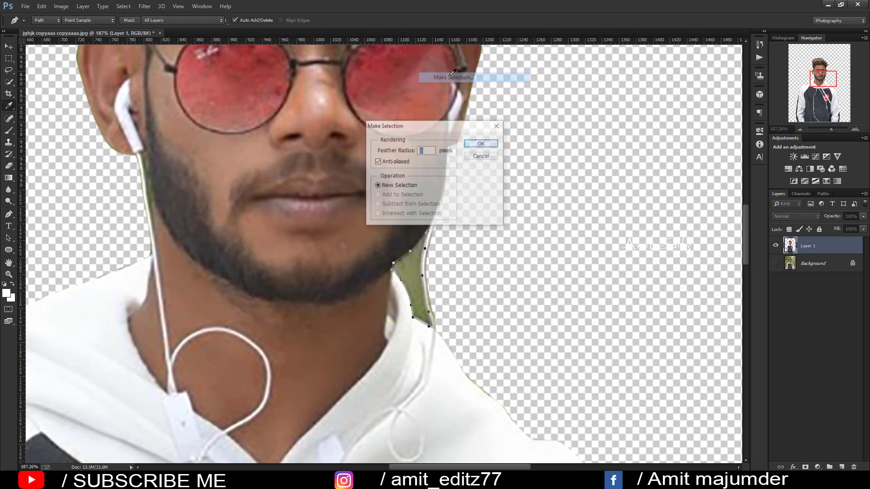
{"action": "key", "text": "Return"}
{"action": "key", "text": "Delete"}
{"action": "key", "text": "ctrl+d"}
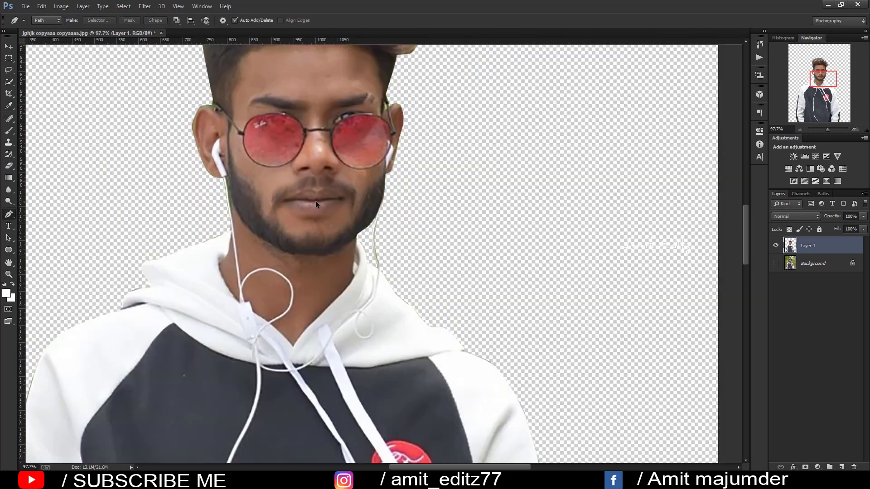
{"action": "scroll", "coordinate": [315, 200], "scroll_direction": "down", "scroll_amount": 5}
{"action": "scroll", "coordinate": [315, 203], "scroll_direction": "down", "scroll_amount": 3}
{"action": "scroll", "coordinate": [316, 202], "scroll_direction": "up", "scroll_amount": 1}
Open the 'kabir sing' image file in Photoshop
{"action": "key", "text": "v"}
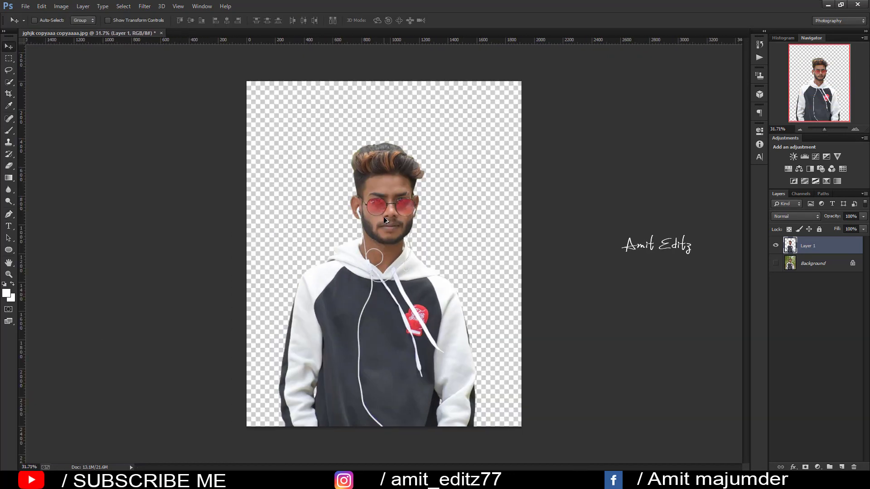
{"action": "left_click", "coordinate": [27, 5]}
{"action": "left_click", "coordinate": [36, 20]}
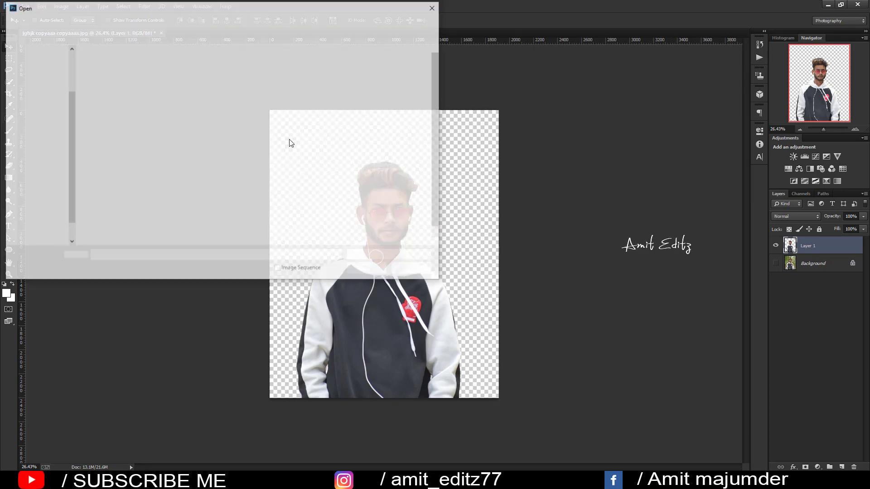
{"action": "left_click", "coordinate": [405, 82]}
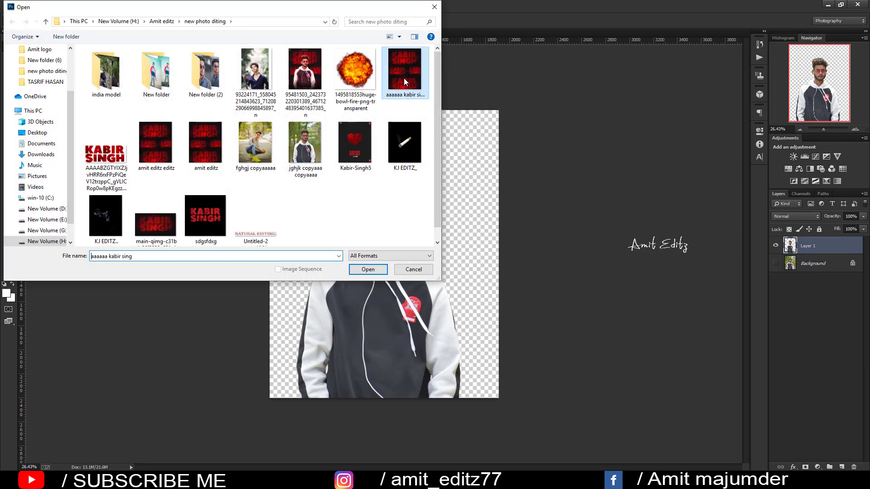
{"action": "left_click", "coordinate": [367, 270]}
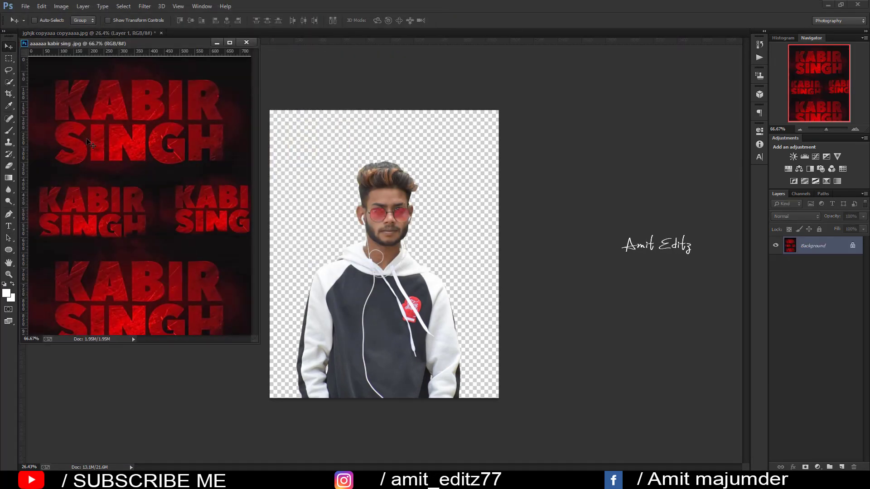
Drag the KABIR SINGH image into the poster and place its layer beneath the man's layer
{"action": "left_click_drag", "start_coordinate": [89, 143], "coordinate": [379, 271]}
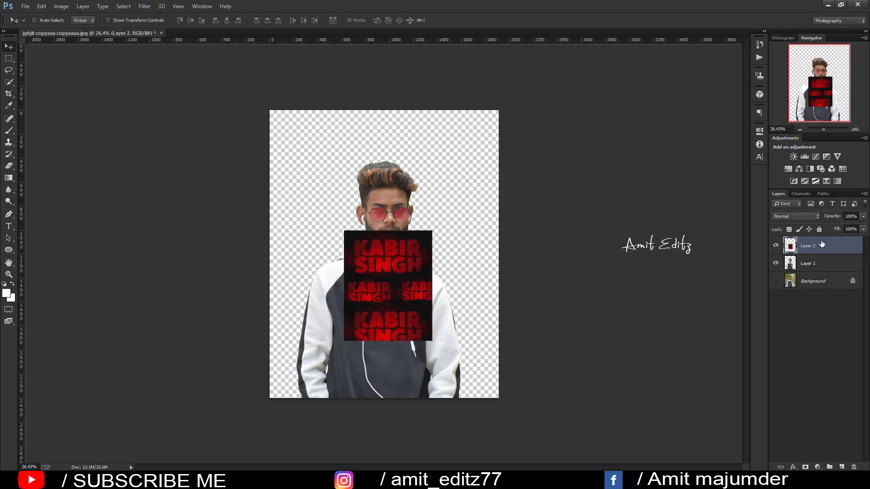
{"action": "left_click_drag", "start_coordinate": [822, 244], "coordinate": [815, 271]}
{"action": "scroll", "coordinate": [426, 285], "scroll_direction": "down", "scroll_amount": 1}
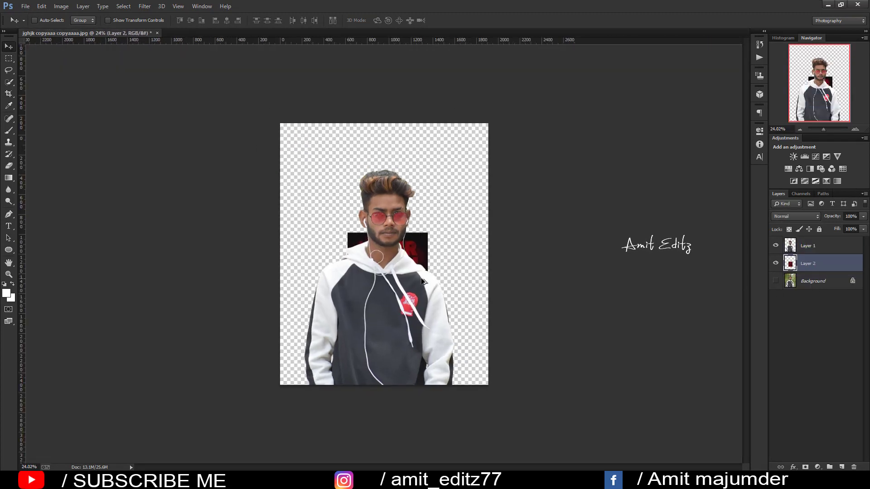
{"action": "left_click", "coordinate": [820, 242]}
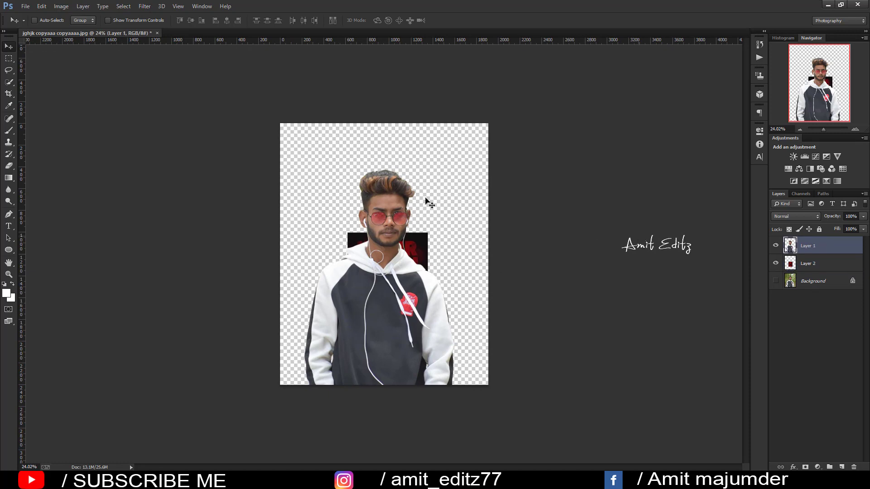
Start a crop, then dismiss the crop prompt without cropping
{"action": "left_click", "coordinate": [9, 94]}
{"action": "left_click", "coordinate": [395, 162]}
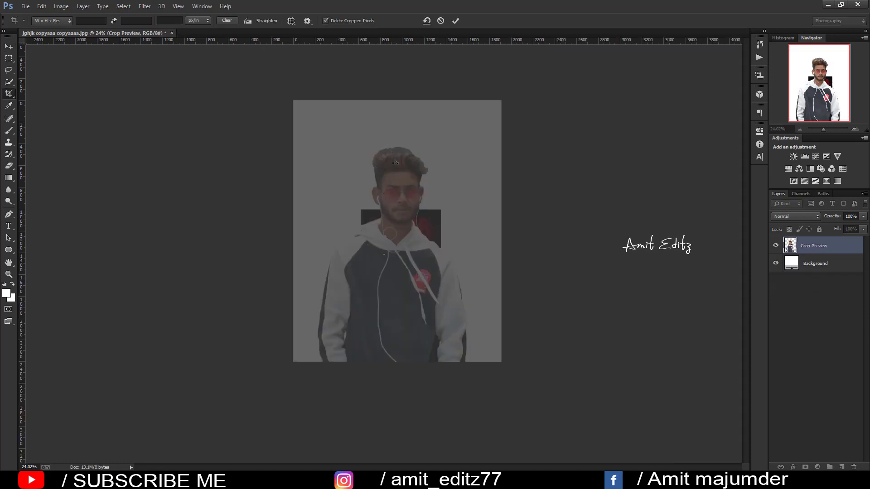
{"action": "left_click", "coordinate": [12, 51]}
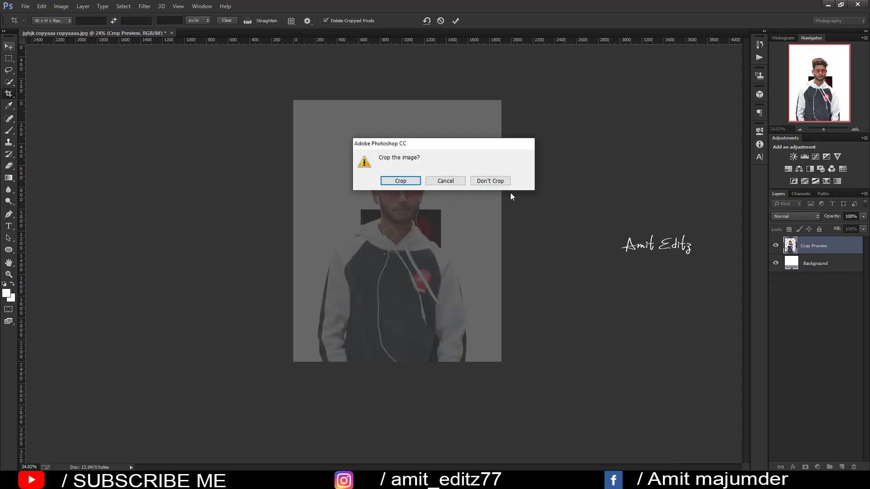
{"action": "left_click", "coordinate": [492, 182]}
Crop the canvas larger above and to the left of the man, then select the KABIR SINGH layer
{"action": "left_click", "coordinate": [9, 94]}
{"action": "left_click", "coordinate": [342, 178]}
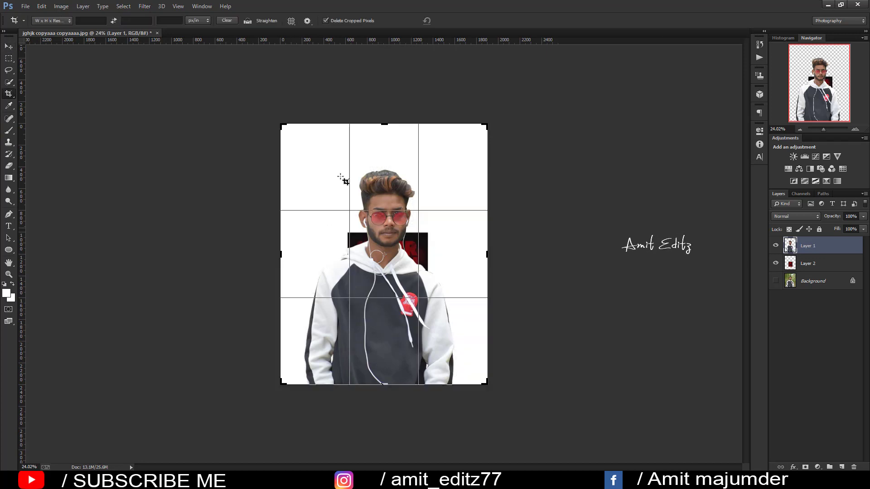
{"action": "left_click_drag", "start_coordinate": [382, 124], "coordinate": [384, 97]}
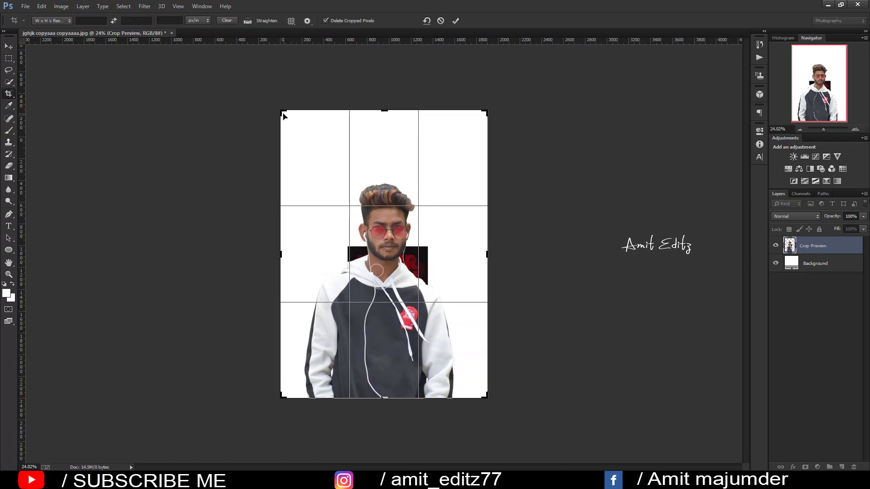
{"action": "left_click_drag", "start_coordinate": [284, 116], "coordinate": [274, 115]}
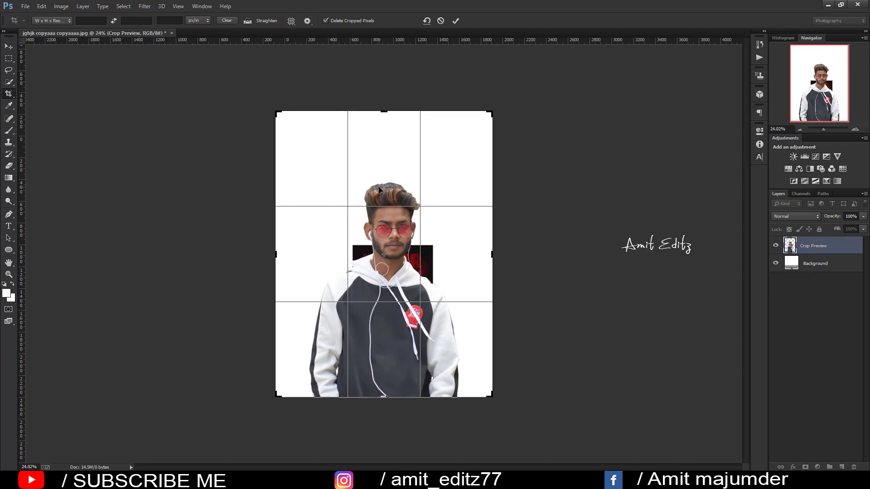
{"action": "key", "text": "Return"}
{"action": "left_click", "coordinate": [816, 266]}
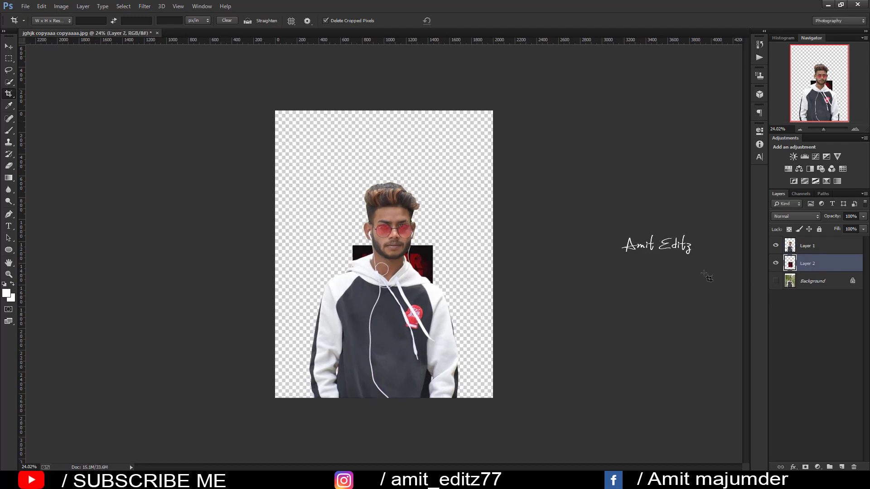
{"action": "key", "text": "ctrl+t"}
Scale the KABIR SINGH layer to about 258% so it covers the canvas, and apply it
{"action": "left_click_drag", "start_coordinate": [434, 244], "coordinate": [499, 109]}
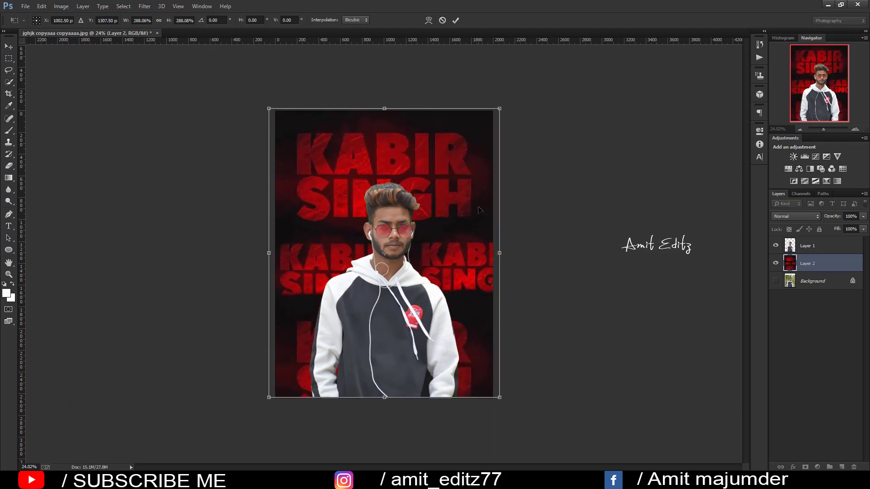
{"action": "key", "text": "Return"}
{"action": "key", "text": "c"}
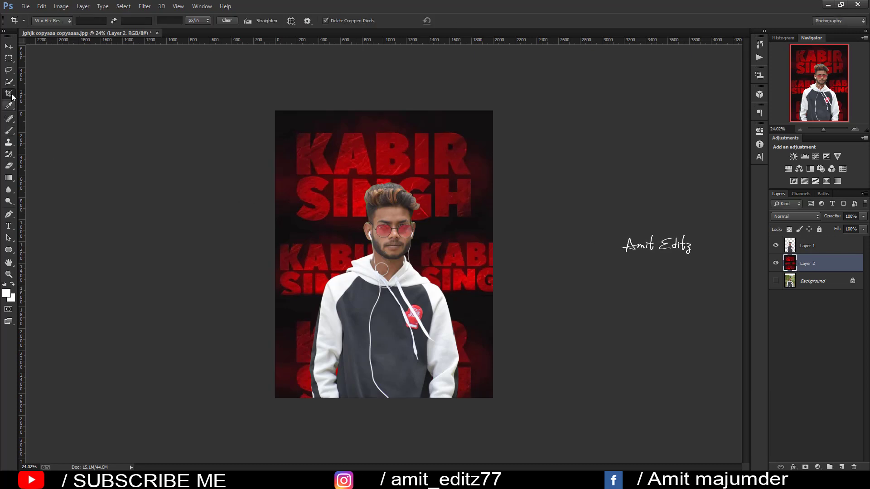
Crop the canvas slightly wider on both sides, fit it in view, and reselect the man's layer
{"action": "left_click", "coordinate": [383, 254]}
{"action": "left_click_drag", "start_coordinate": [278, 257], "coordinate": [271, 253]}
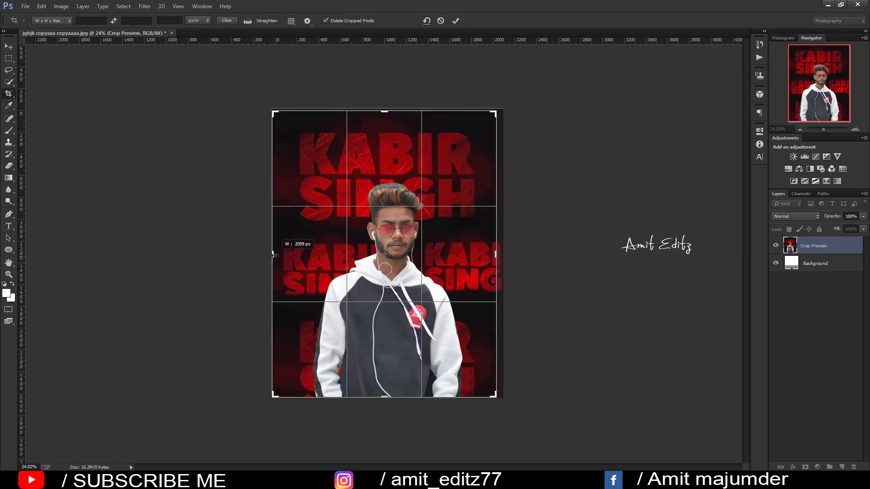
{"action": "left_click_drag", "start_coordinate": [496, 252], "coordinate": [499, 253]}
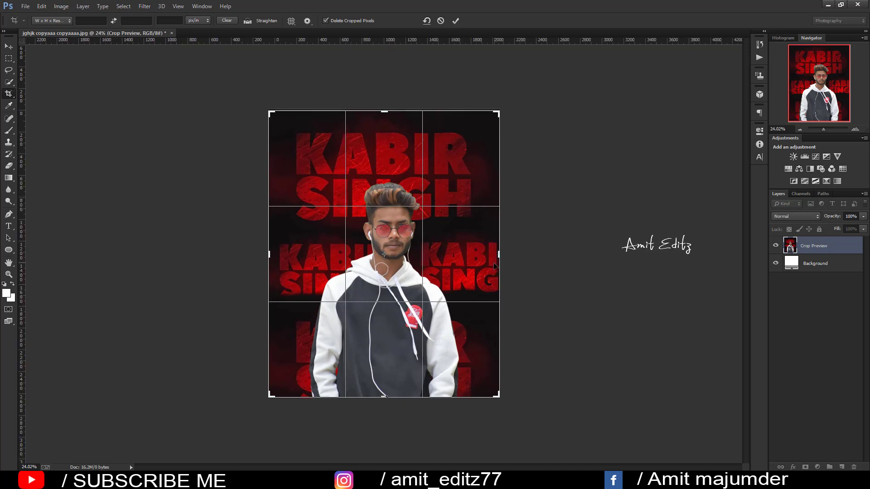
{"action": "key", "text": "Return"}
{"action": "key", "text": "ctrl+0"}
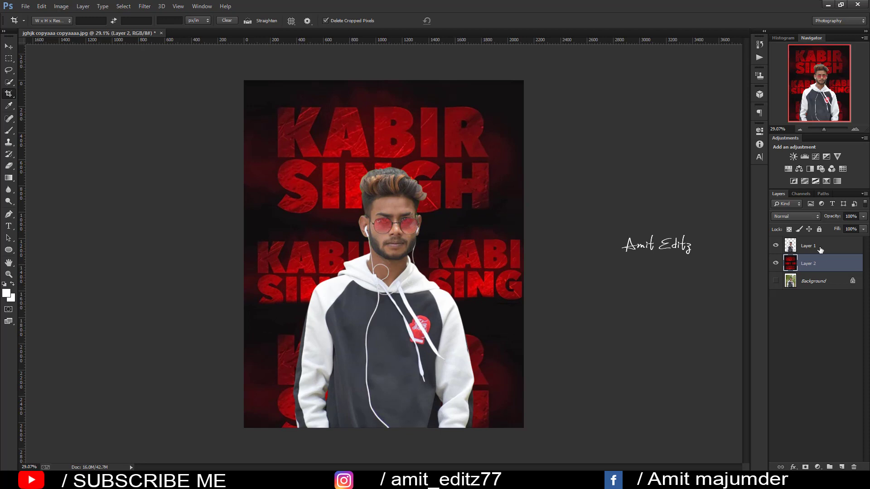
{"action": "left_click", "coordinate": [820, 250]}
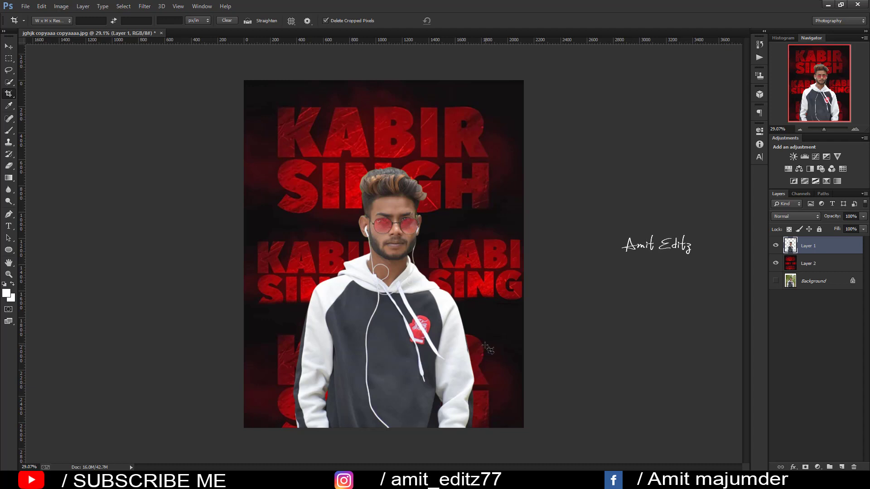
Free-transform the man's layer to about 105% scale and commit it
{"action": "key", "text": "super"}
{"action": "key", "text": "super"}
{"action": "key", "text": "ctrl+t"}
{"action": "left_click_drag", "start_coordinate": [477, 163], "coordinate": [484, 141]}
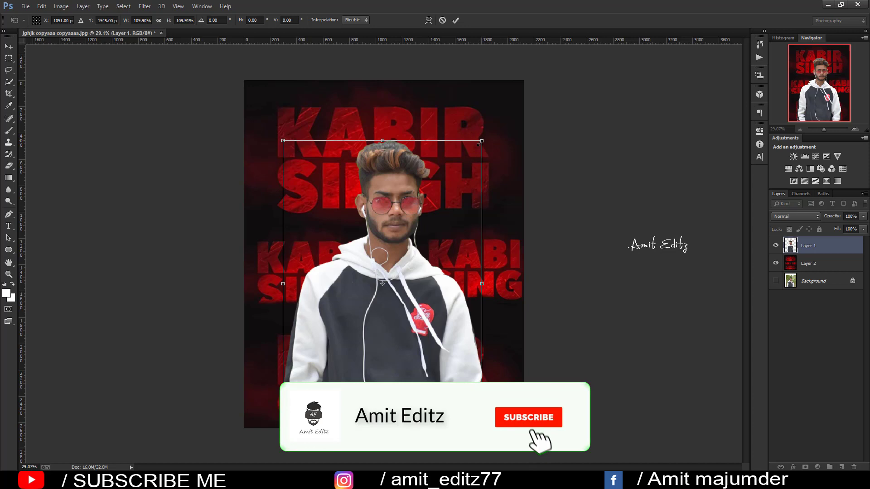
{"action": "left_click_drag", "start_coordinate": [479, 143], "coordinate": [462, 174]}
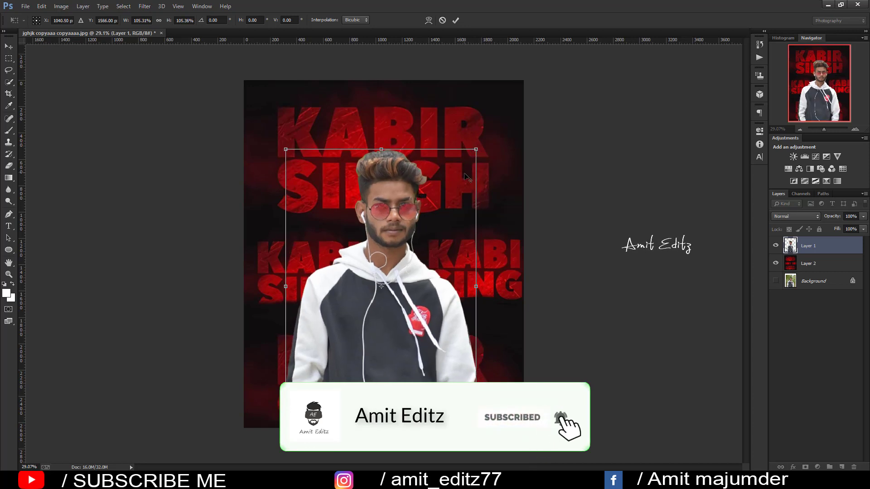
{"action": "scroll", "coordinate": [463, 173], "scroll_direction": "down", "scroll_amount": 2}
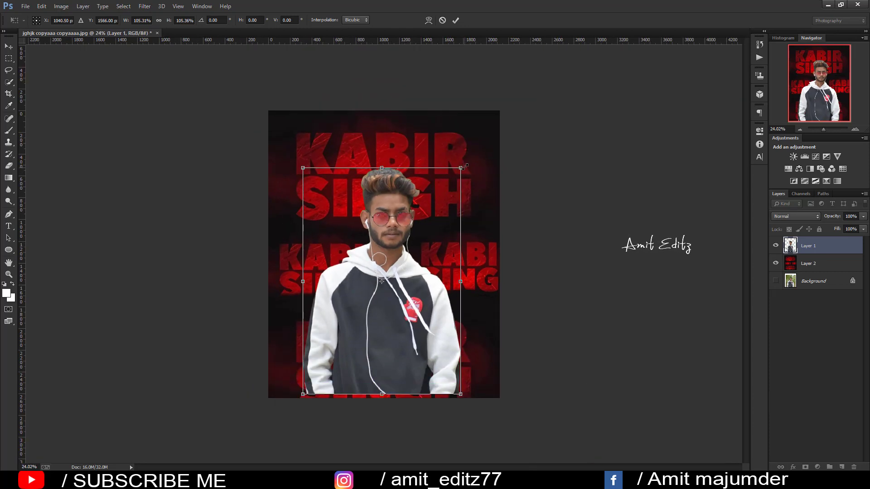
{"action": "left_click_drag", "start_coordinate": [465, 166], "coordinate": [467, 169]}
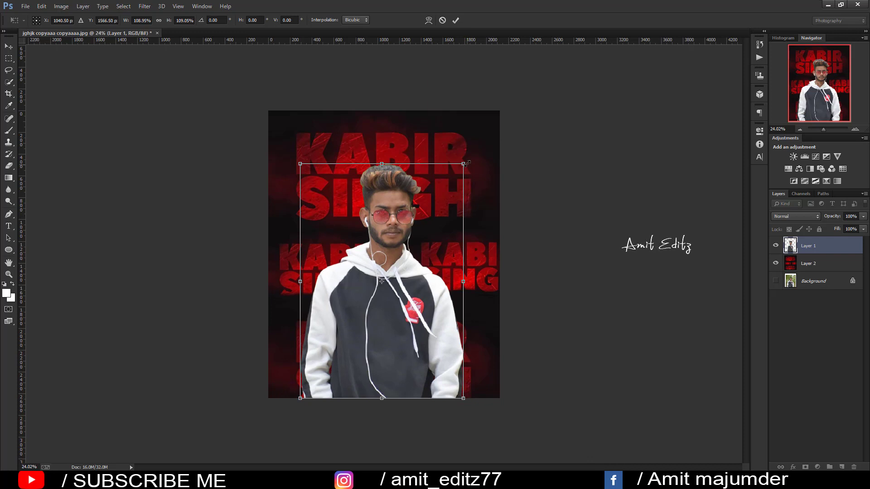
{"action": "left_click_drag", "start_coordinate": [463, 164], "coordinate": [461, 171]}
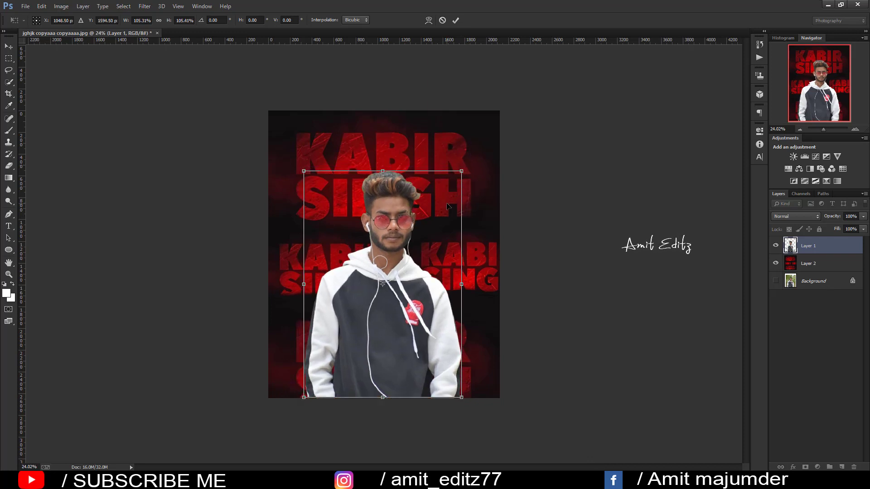
{"action": "key", "text": "Return"}
{"action": "key", "text": "c"}
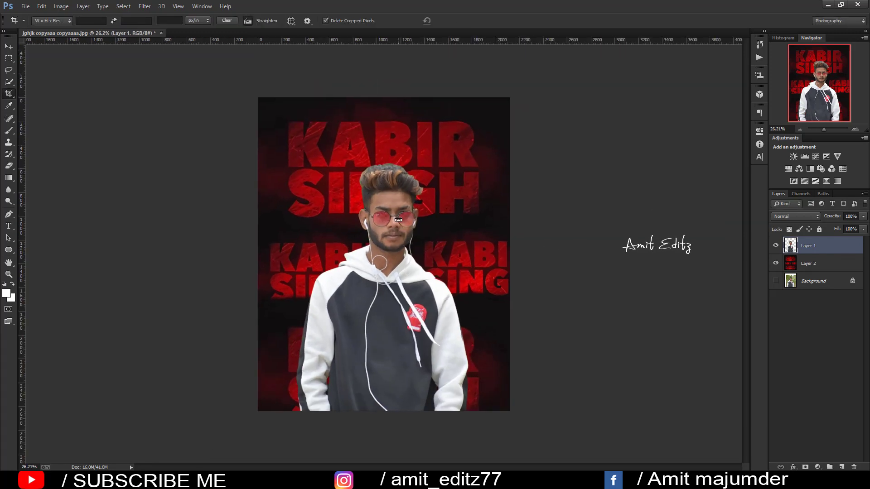
Switch to the Mixer Brush and blend the skin on the man's face and nose
{"action": "scroll", "coordinate": [393, 216], "scroll_direction": "up", "scroll_amount": 3, "text": "alt"}
{"action": "scroll", "coordinate": [397, 204], "scroll_direction": "up", "scroll_amount": 3, "text": "alt"}
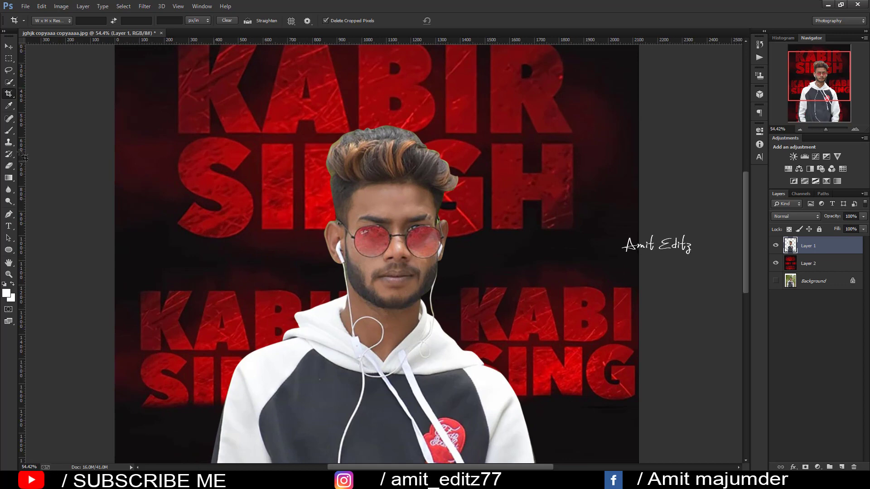
{"action": "right_click", "coordinate": [9, 131]}
{"action": "left_click", "coordinate": [45, 156]}
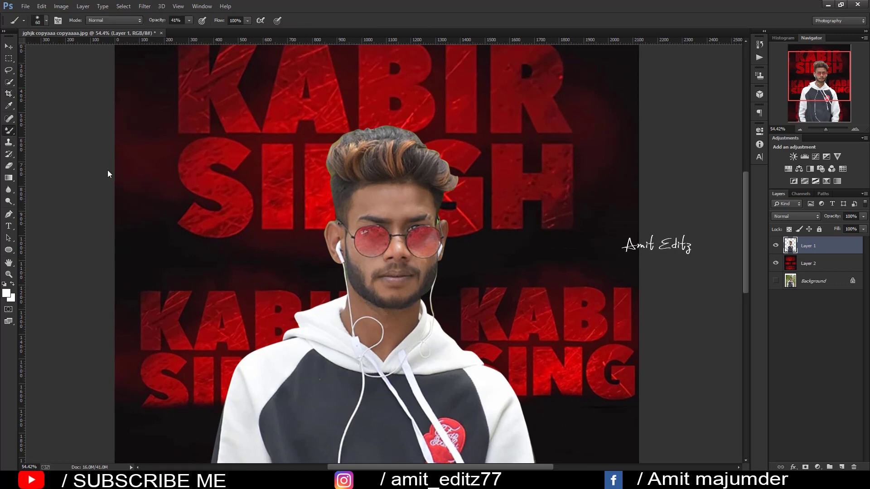
{"action": "scroll", "coordinate": [387, 204], "scroll_direction": "up", "scroll_amount": 2, "text": "alt"}
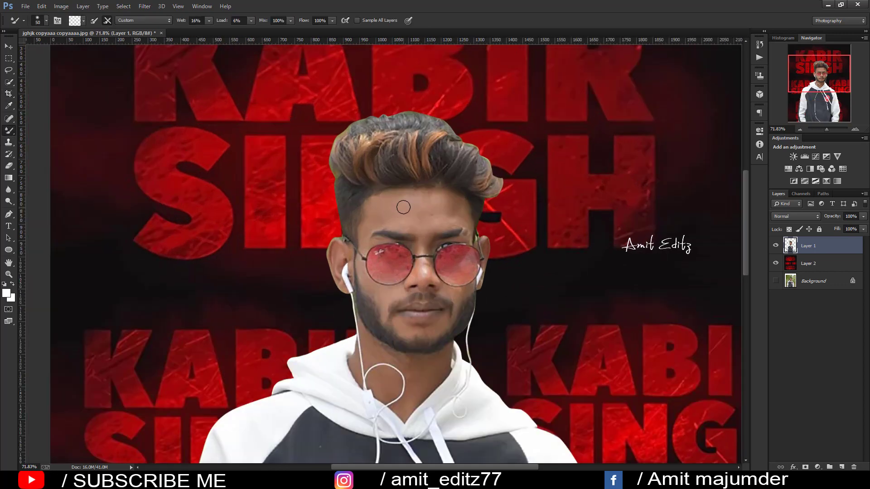
{"action": "left_click_drag", "start_coordinate": [403, 207], "coordinate": [410, 207]}
{"action": "left_click_drag", "start_coordinate": [428, 210], "coordinate": [421, 207]}
{"action": "left_click_drag", "start_coordinate": [417, 221], "coordinate": [411, 221]}
Blend the neck skin, adjusting brush size, then fit the whole poster in view
{"action": "scroll", "coordinate": [366, 282], "scroll_direction": "up", "scroll_amount": 2}
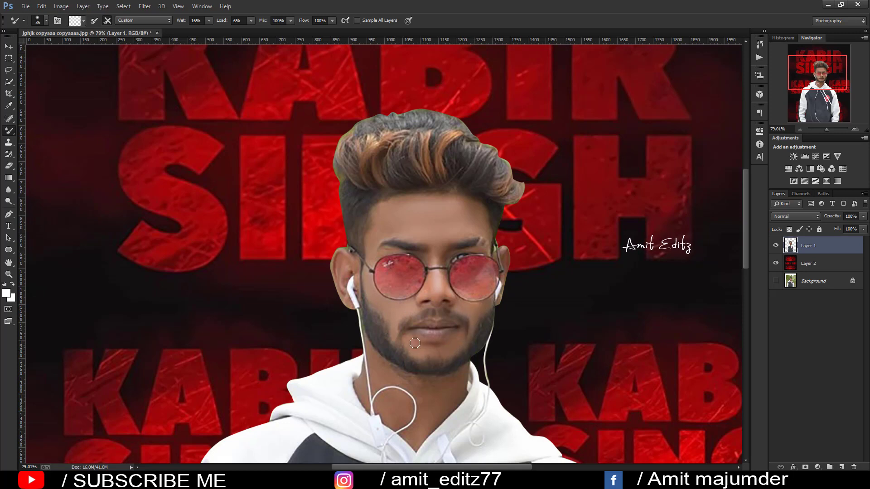
{"action": "scroll", "coordinate": [407, 306], "scroll_direction": "down", "scroll_amount": 3}
{"action": "scroll", "coordinate": [429, 220], "scroll_direction": "up", "scroll_amount": 1}
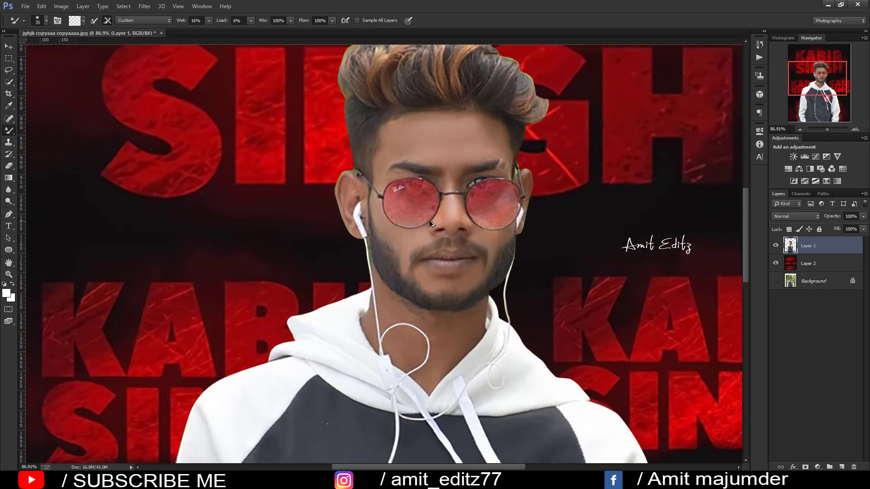
{"action": "key", "text": "bracketleft"}
{"action": "key", "text": "bracketleft"}
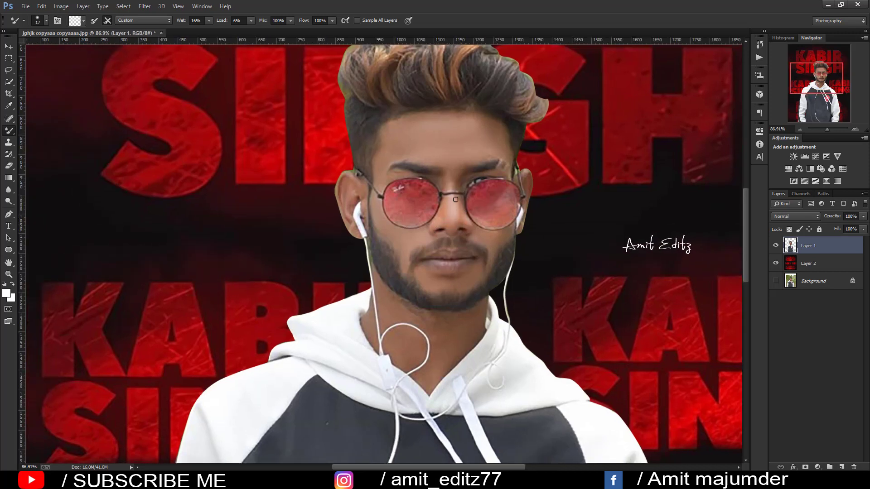
{"action": "key", "text": "bracketright"}
{"action": "key", "text": "bracketright"}
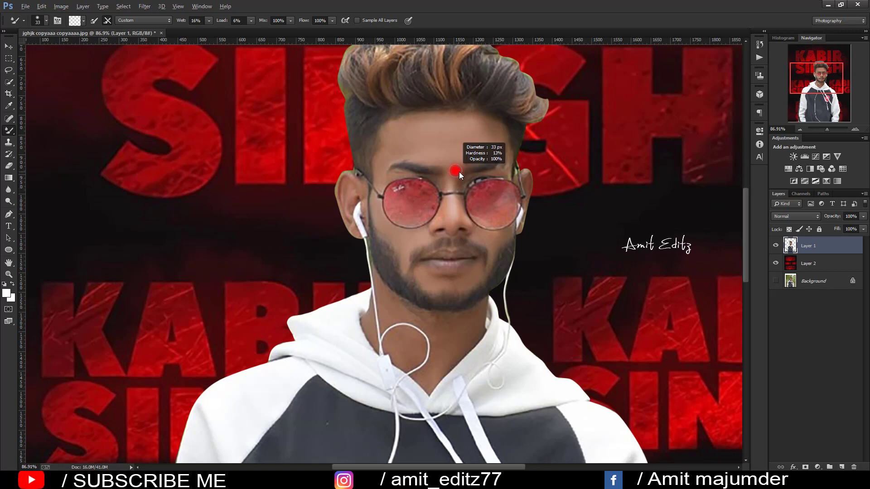
{"action": "scroll", "coordinate": [353, 193], "scroll_direction": "down", "scroll_amount": 1}
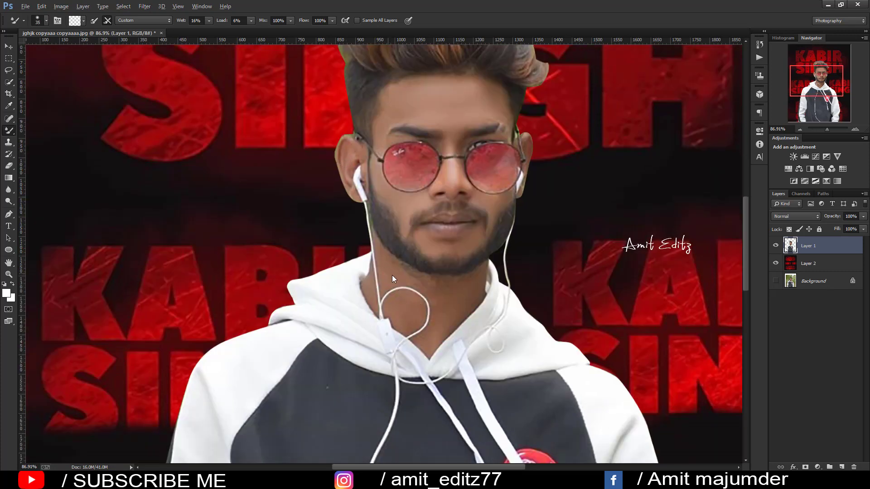
{"action": "key", "text": "bracketright"}
{"action": "key", "text": "bracketright"}
{"action": "key", "text": "bracketright"}
{"action": "key", "text": "bracketleft"}
{"action": "key", "text": "bracketleft"}
{"action": "key", "text": "bracketleft"}
{"action": "key", "text": "ctrl+0"}
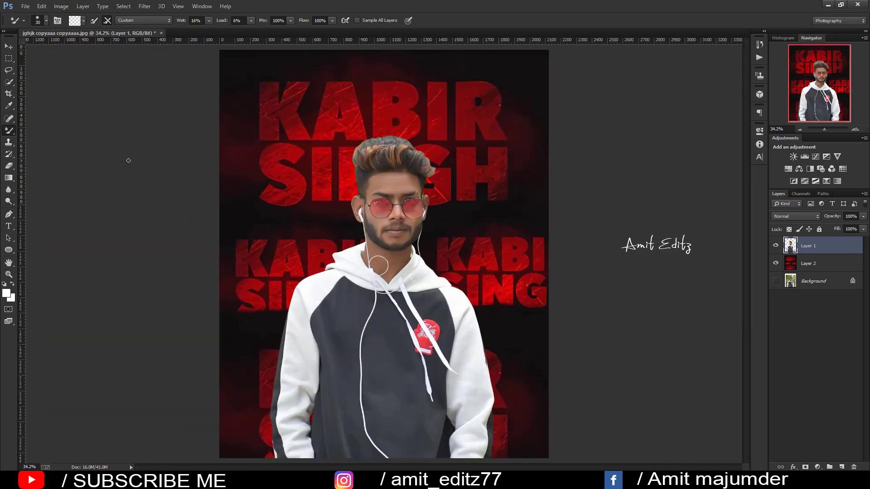
Liquify the top of the man's hair with a size-185 Forward Warp brush and apply it
{"action": "left_click", "coordinate": [144, 6]}
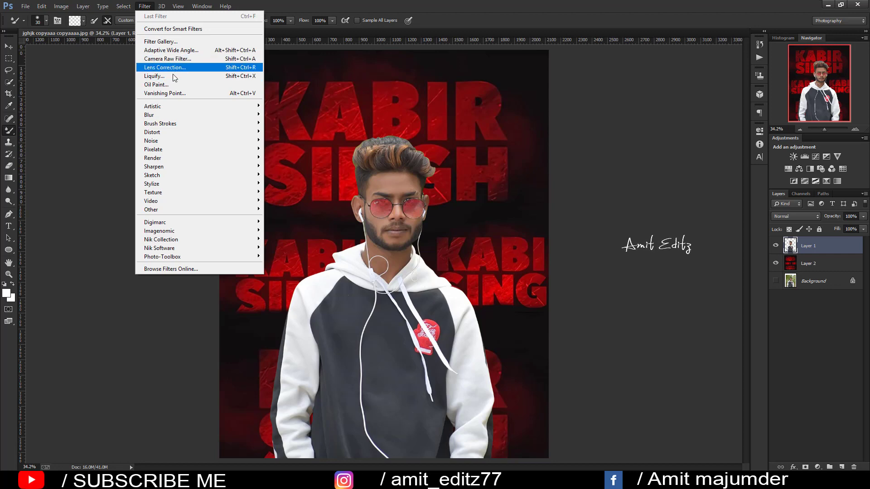
{"action": "left_click", "coordinate": [175, 75]}
{"action": "key", "text": "alt"}
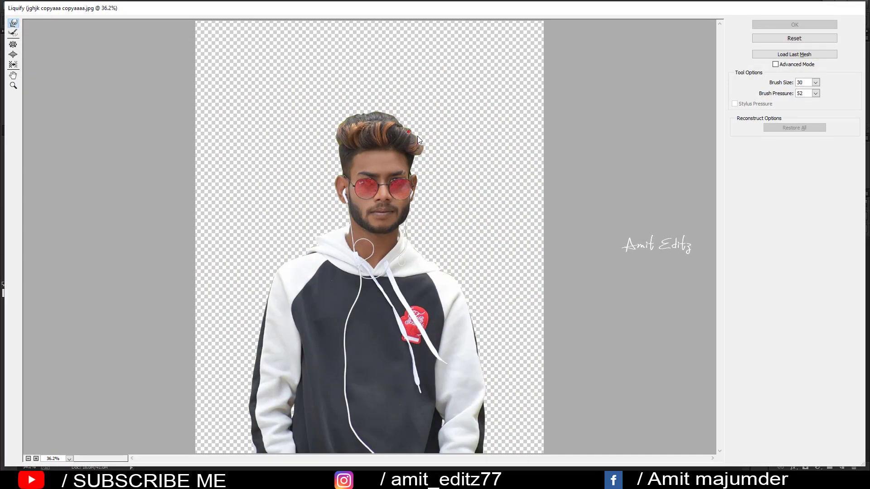
{"action": "left_click_drag", "start_coordinate": [407, 131], "coordinate": [399, 123]}
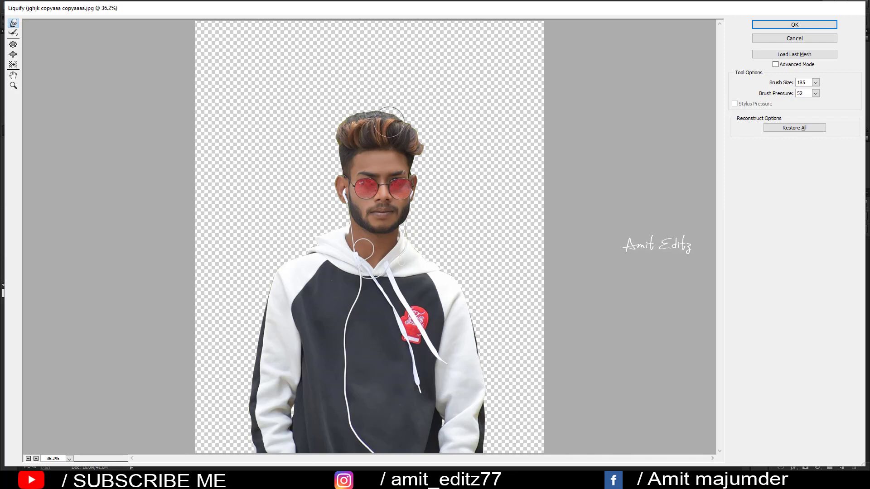
{"action": "left_click", "coordinate": [794, 24]}
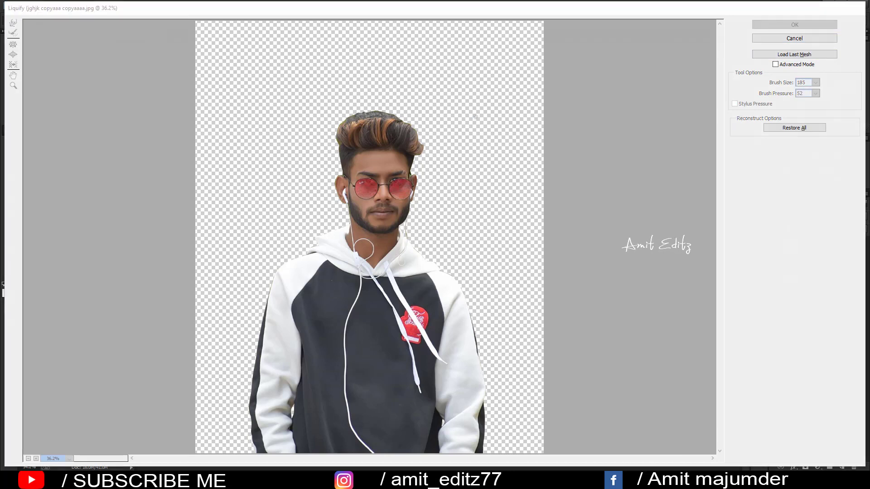
{"action": "scroll", "coordinate": [375, 148], "scroll_direction": "up", "scroll_amount": 2}
{"action": "scroll", "coordinate": [376, 148], "scroll_direction": "up", "scroll_amount": 2}
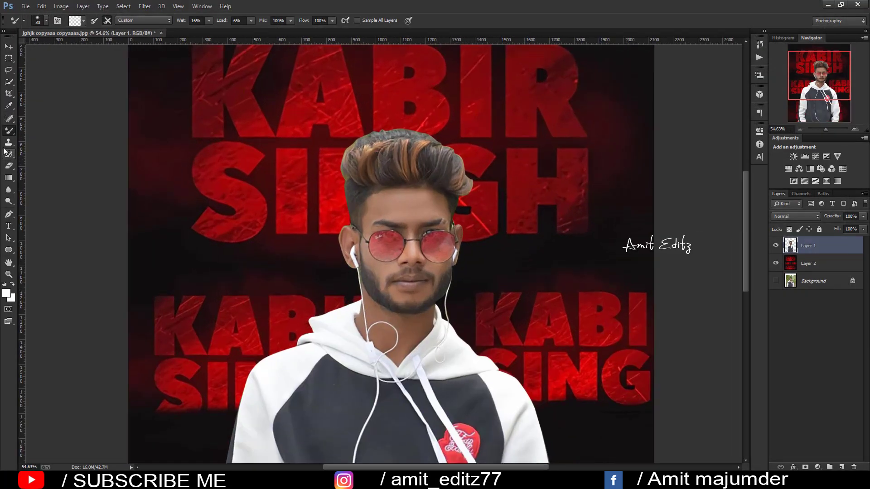
Set up the Smudge tool with a large textured tip at 72% strength
{"action": "right_click", "coordinate": [9, 189]}
{"action": "left_click", "coordinate": [36, 207]}
{"action": "scroll", "coordinate": [376, 136], "scroll_direction": "up", "scroll_amount": 1}
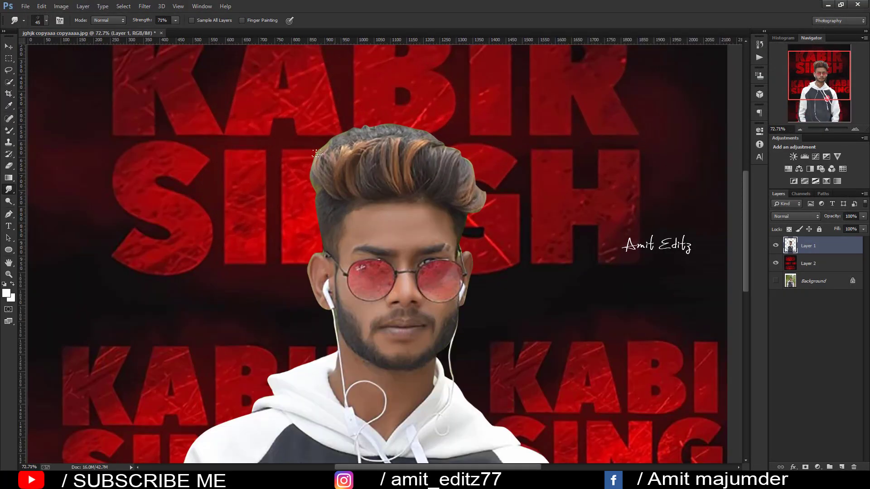
{"action": "right_click", "coordinate": [322, 151]}
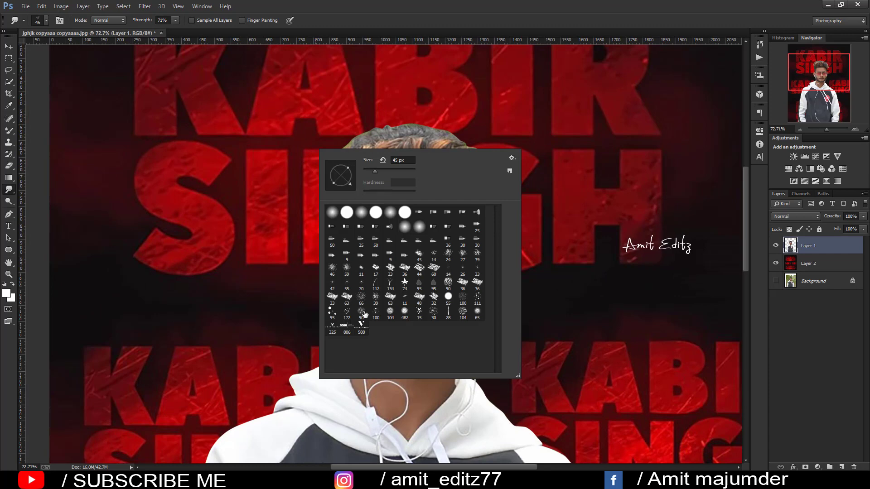
{"action": "left_click", "coordinate": [346, 314]}
{"action": "right_click", "coordinate": [276, 184], "text": "alt"}
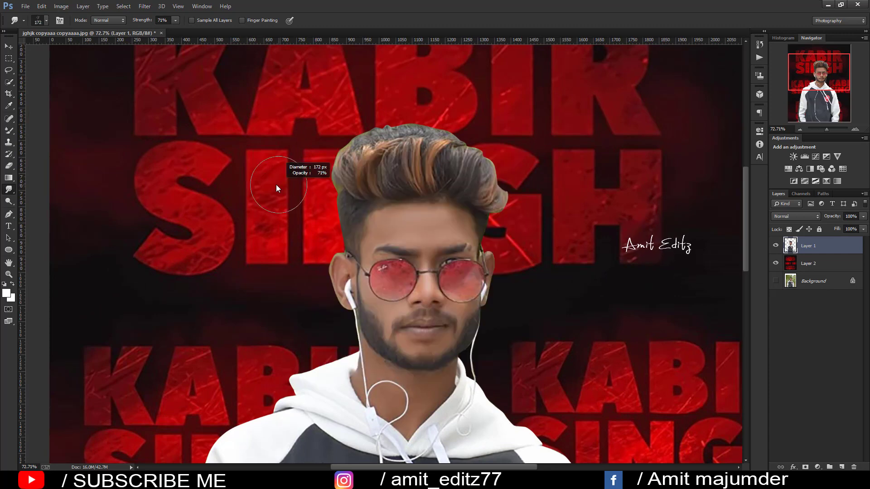
{"action": "scroll", "coordinate": [265, 183], "scroll_direction": "up", "scroll_amount": 1}
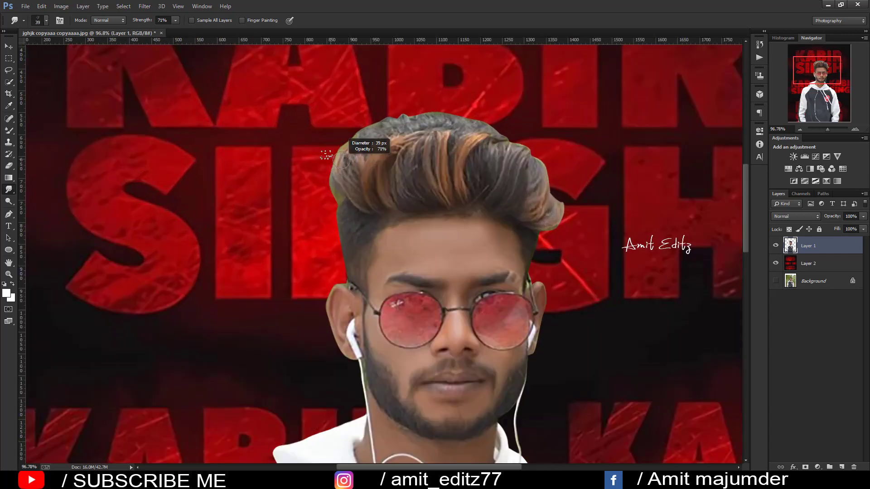
{"action": "left_click_drag", "start_coordinate": [338, 162], "coordinate": [332, 156]}
{"action": "left_click", "coordinate": [160, 21]}
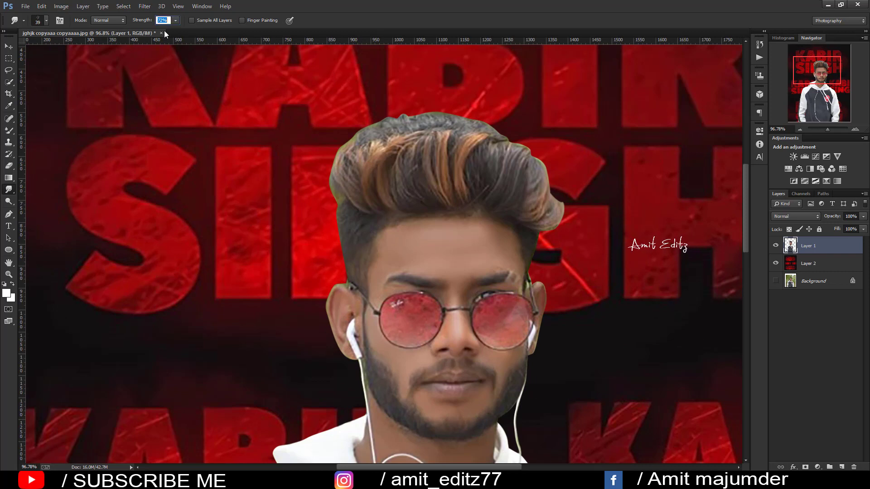
{"action": "key", "text": "Return"}
{"action": "right_click", "coordinate": [333, 179], "text": "alt"}
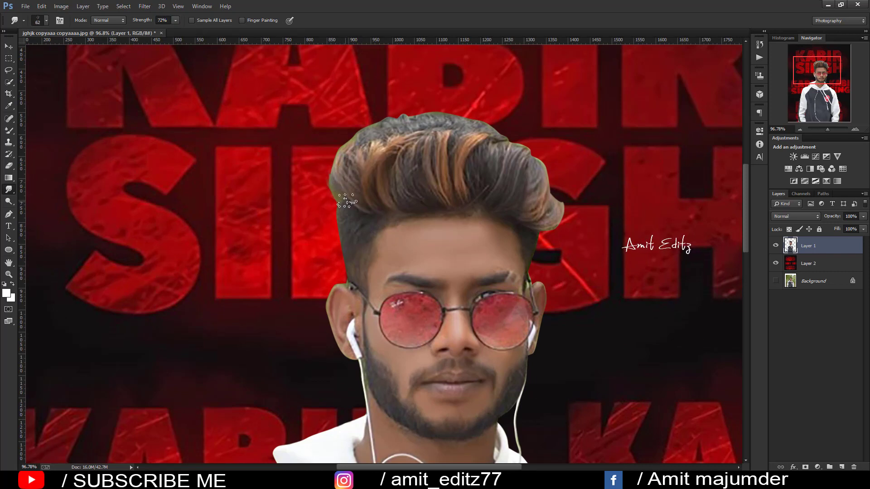
Smudge wispy strands outward along the upper-left and right edges of the hair
{"action": "mouse_move", "coordinate": [340, 170]}
{"action": "left_mouse_down"}
{"action": "mouse_move", "coordinate": [331, 147]}
{"action": "mouse_move", "coordinate": [349, 129]}
{"action": "mouse_move", "coordinate": [365, 142]}
{"action": "mouse_move", "coordinate": [390, 139]}
{"action": "left_mouse_up"}
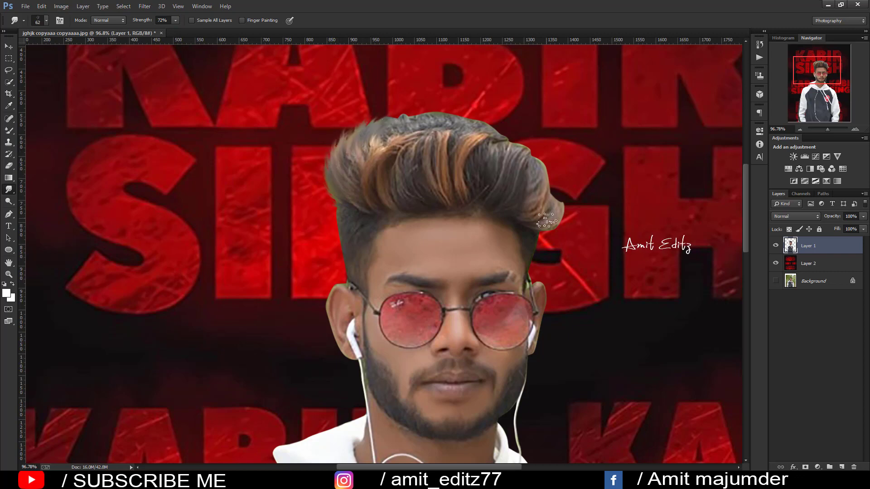
{"action": "mouse_move", "coordinate": [533, 228]}
{"action": "left_mouse_down"}
{"action": "mouse_move", "coordinate": [560, 197]}
{"action": "mouse_move", "coordinate": [543, 188]}
{"action": "mouse_move", "coordinate": [539, 163]}
{"action": "mouse_move", "coordinate": [502, 140]}
{"action": "left_mouse_up"}
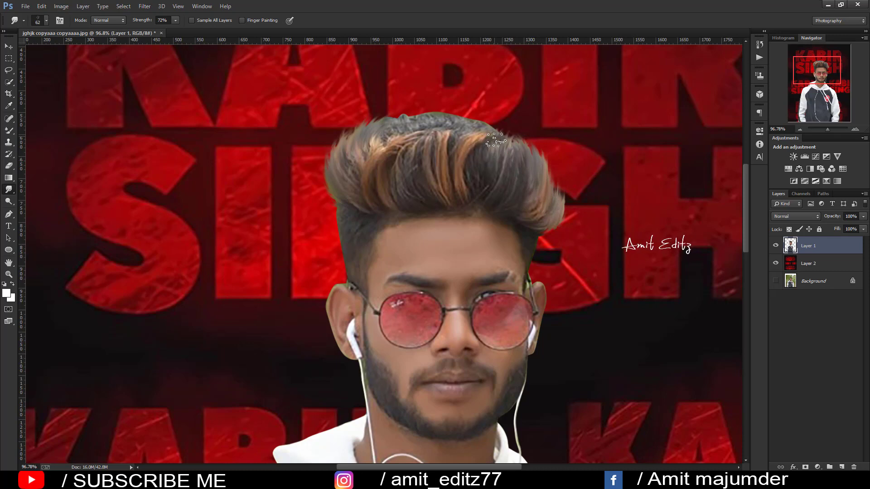
{"action": "key", "text": "bracketleft"}
{"action": "key", "text": "bracketleft"}
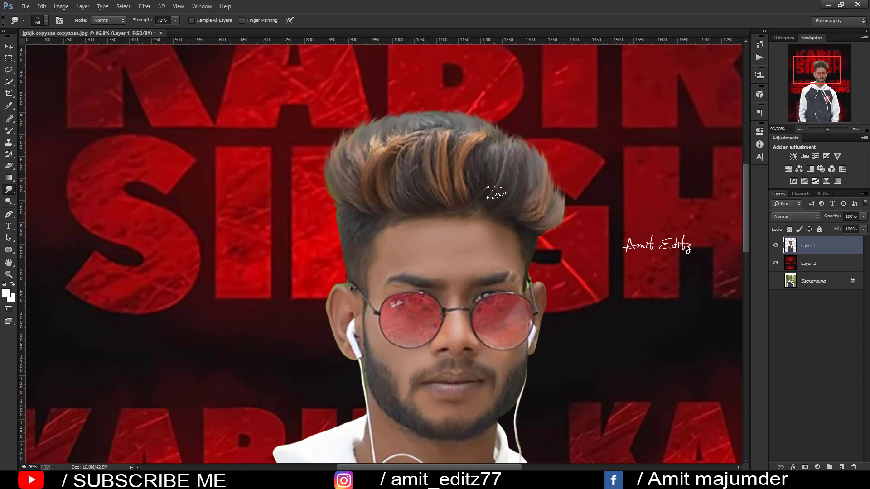
{"action": "key", "text": "bracketright"}
{"action": "key", "text": "bracketright"}
{"action": "left_click_drag", "start_coordinate": [533, 206], "coordinate": [518, 145]}
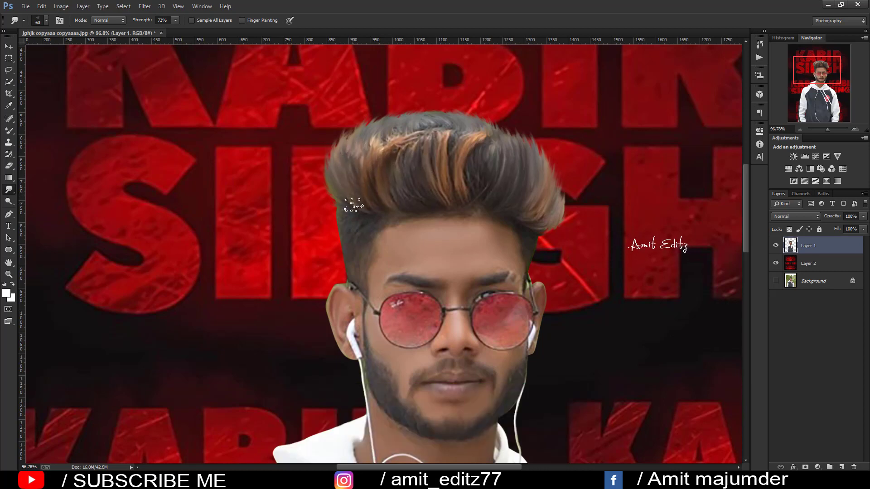
{"action": "left_click_drag", "start_coordinate": [353, 204], "coordinate": [344, 205]}
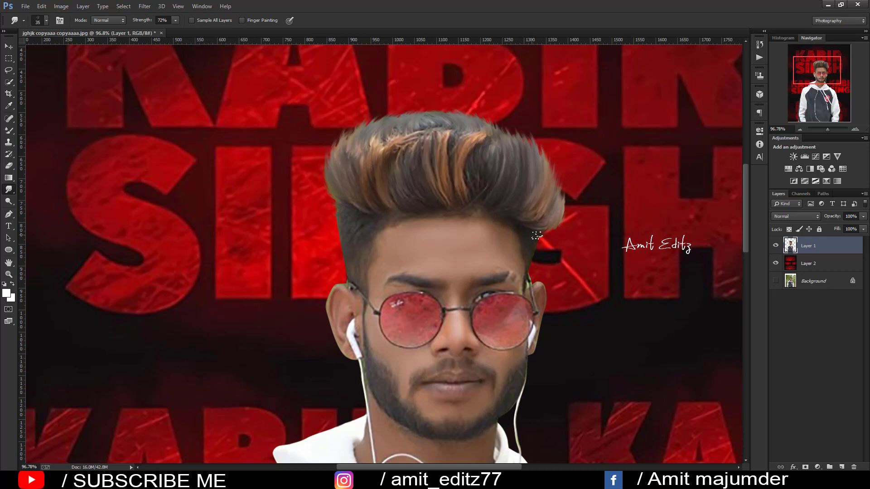
{"action": "scroll", "coordinate": [520, 169], "scroll_direction": "down", "scroll_amount": 2}
{"action": "scroll", "coordinate": [520, 170], "scroll_direction": "down", "scroll_amount": 2}
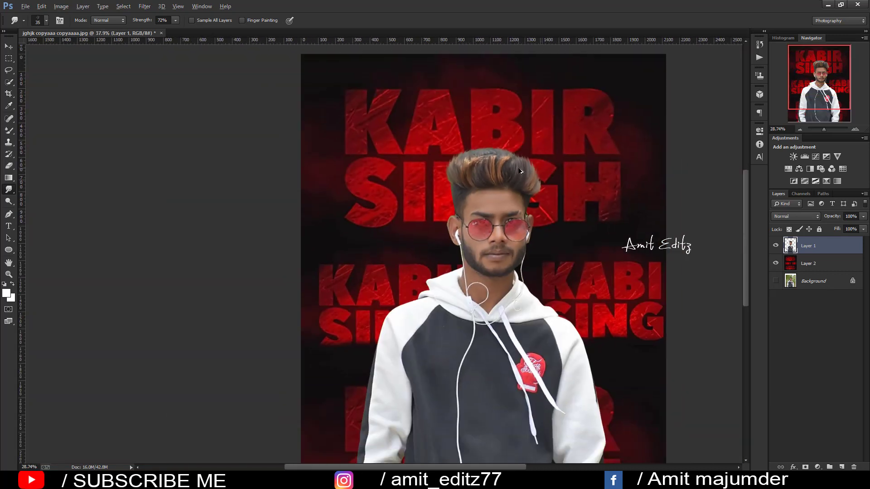
{"action": "scroll", "coordinate": [520, 170], "scroll_direction": "down", "scroll_amount": 1}
{"action": "scroll", "coordinate": [423, 161], "scroll_direction": "up", "scroll_amount": 1}
{"action": "scroll", "coordinate": [436, 180], "scroll_direction": "up", "scroll_amount": 3}
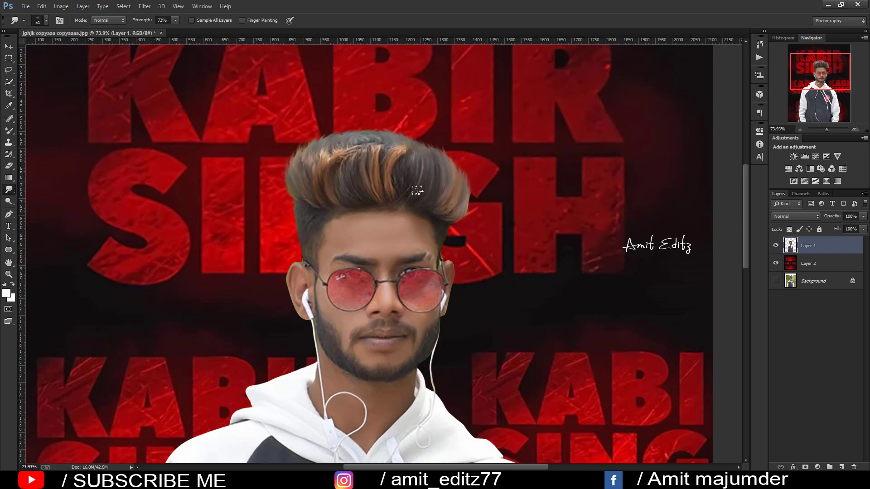
{"action": "scroll", "coordinate": [417, 190], "scroll_direction": "down", "scroll_amount": 5}
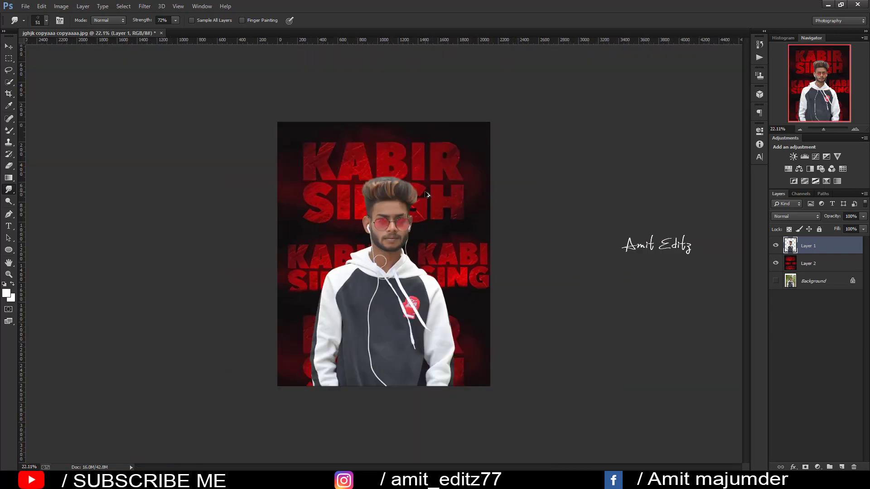
{"action": "scroll", "coordinate": [426, 195], "scroll_direction": "up", "scroll_amount": 3}
{"action": "scroll", "coordinate": [426, 194], "scroll_direction": "up", "scroll_amount": 2}
{"action": "scroll", "coordinate": [426, 195], "scroll_direction": "down", "scroll_amount": 4}
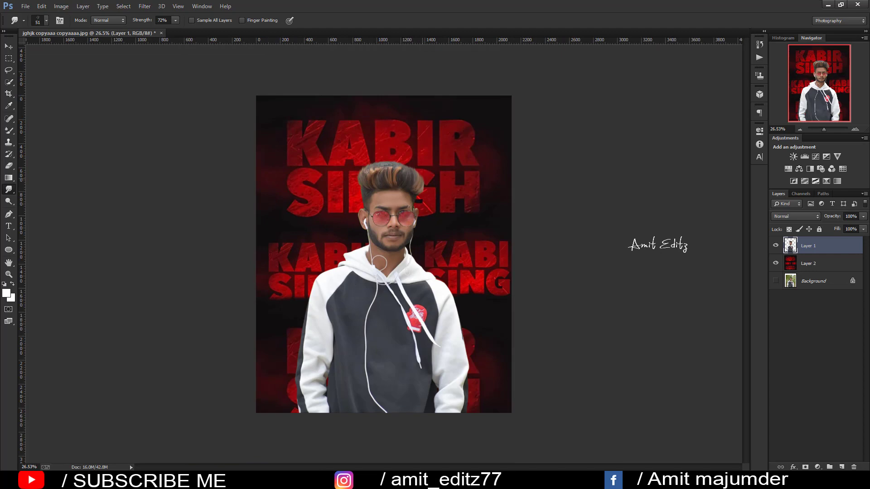
Camera Raw on the man: contrast +9, shadows +23, blacks +19, clarity +11, orange luminance +33
{"action": "left_click", "coordinate": [9, 46]}
{"action": "left_click", "coordinate": [144, 6]}
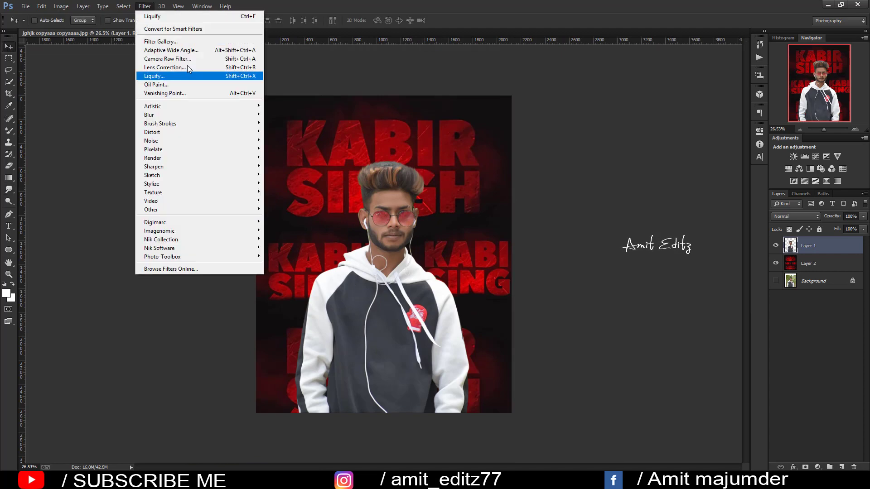
{"action": "left_click", "coordinate": [199, 76]}
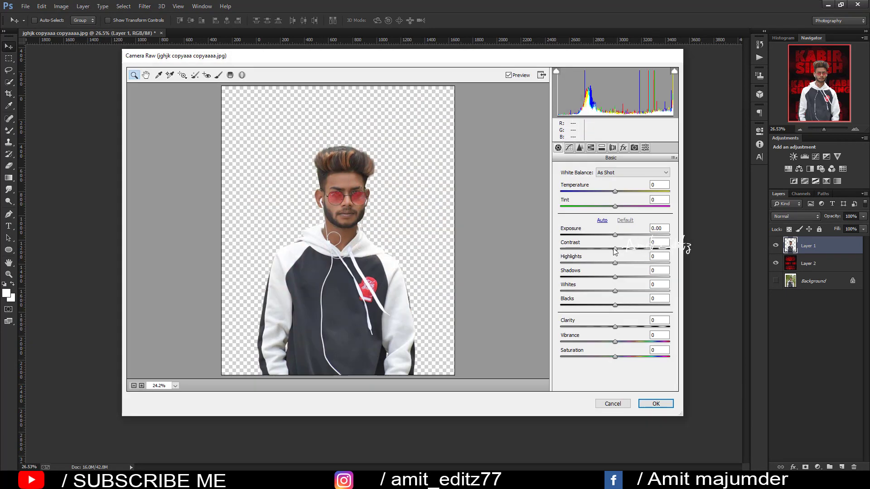
{"action": "mouse_move", "coordinate": [614, 248]}
{"action": "left_mouse_down"}
{"action": "mouse_move", "coordinate": [627, 277]}
{"action": "mouse_move", "coordinate": [618, 341]}
{"action": "left_mouse_up"}
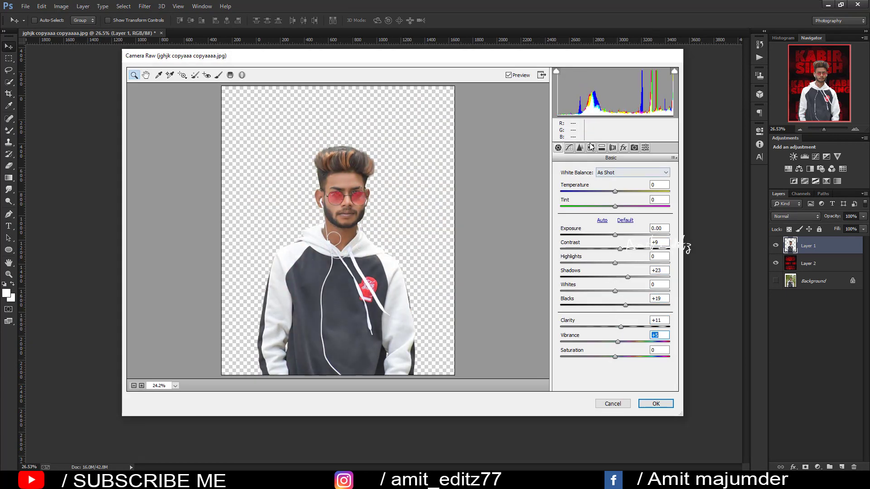
{"action": "left_click", "coordinate": [590, 147]}
{"action": "left_click", "coordinate": [611, 182]}
{"action": "left_click_drag", "start_coordinate": [615, 227], "coordinate": [636, 229]}
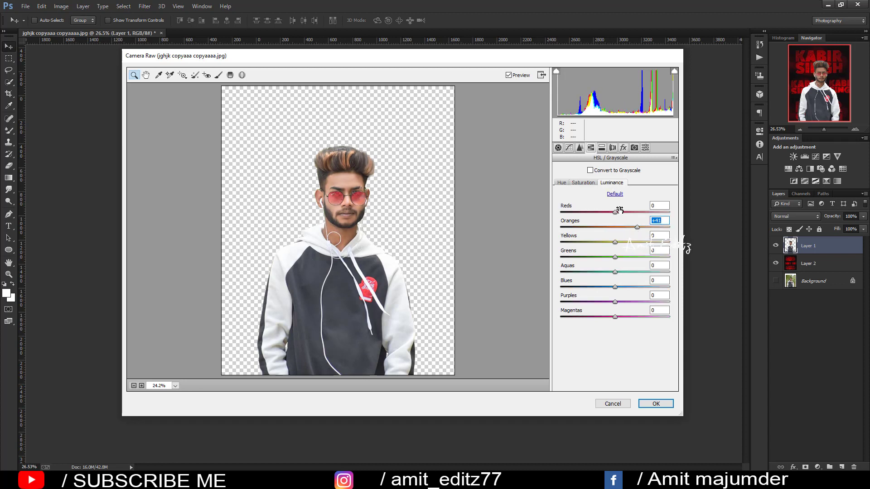
{"action": "left_click", "coordinate": [655, 403]}
{"action": "scroll", "coordinate": [412, 240], "scroll_direction": "down", "scroll_amount": 3}
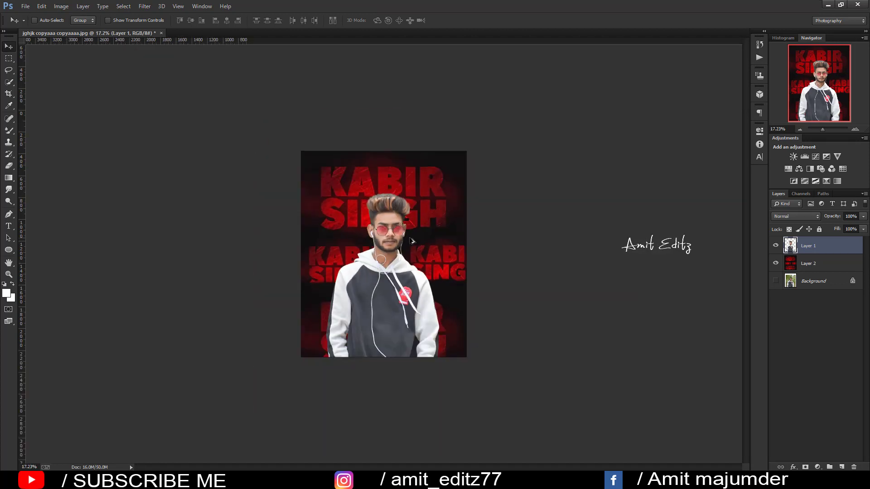
{"action": "scroll", "coordinate": [411, 241], "scroll_direction": "up", "scroll_amount": 2}
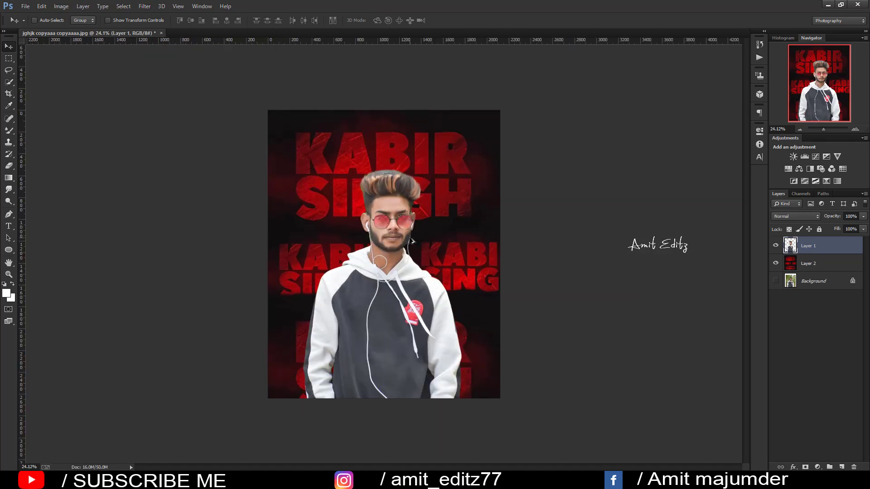
Try twice to open the KJ EDITZ image, dismissing each file-format error
{"action": "left_click", "coordinate": [26, 6]}
{"action": "left_click", "coordinate": [35, 25]}
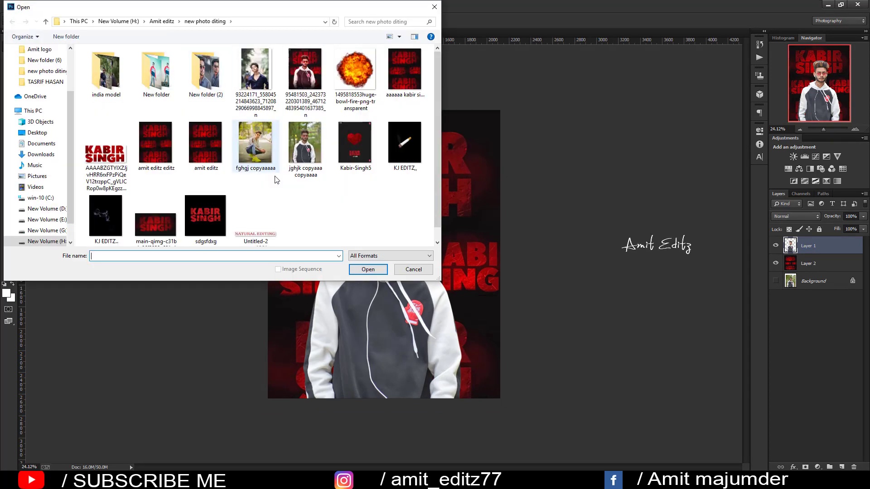
{"action": "left_click", "coordinate": [404, 144]}
{"action": "left_click", "coordinate": [368, 269]}
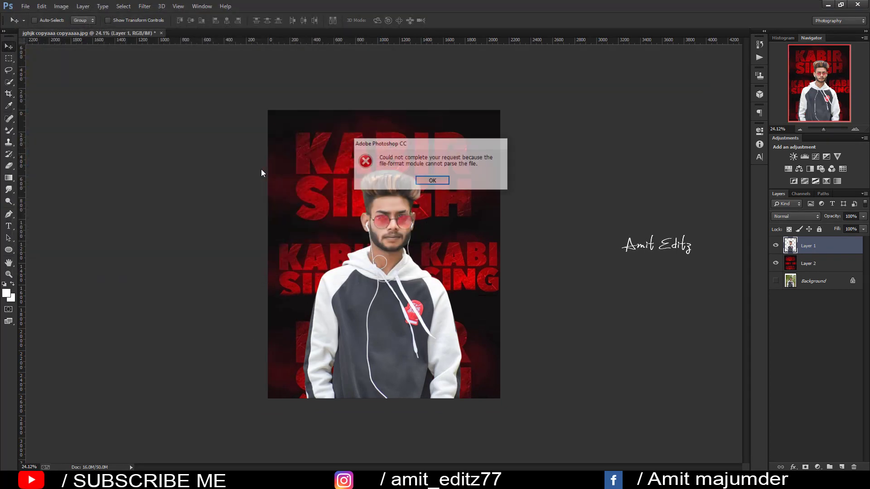
{"action": "left_click", "coordinate": [445, 183]}
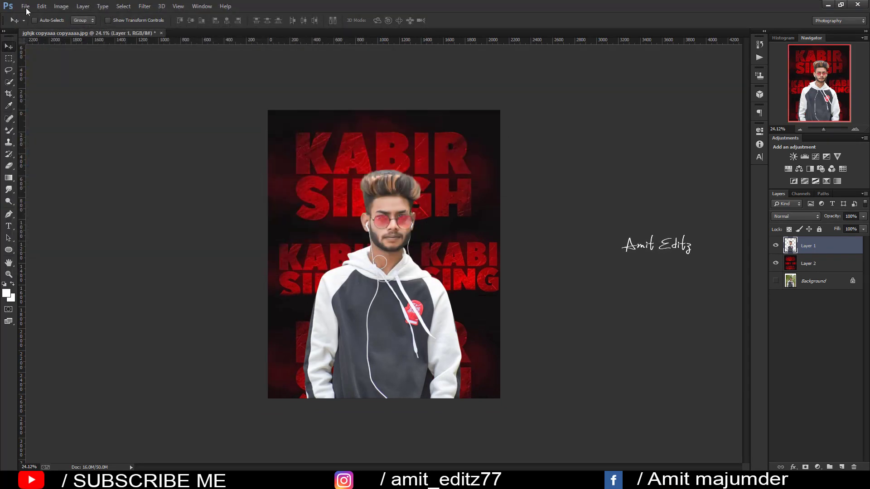
{"action": "left_click", "coordinate": [25, 6]}
{"action": "left_click", "coordinate": [40, 27]}
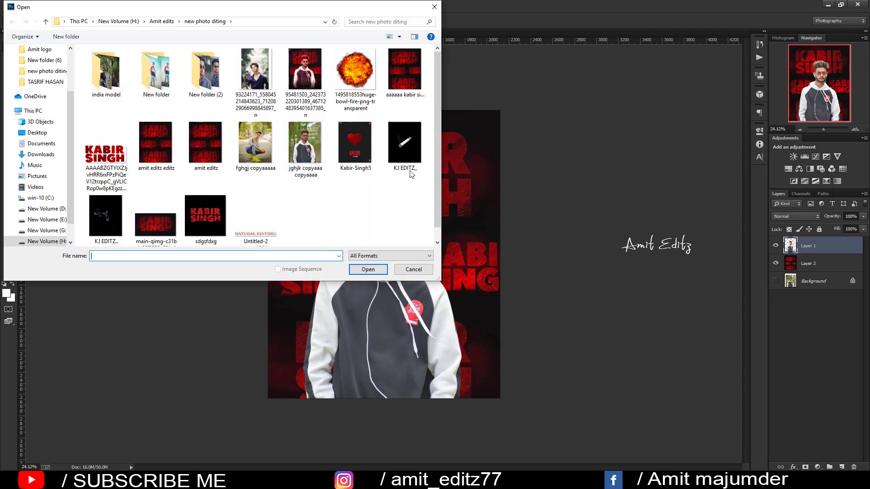
{"action": "left_click", "coordinate": [405, 145]}
{"action": "scroll", "coordinate": [318, 201], "scroll_direction": "down", "scroll_amount": 1}
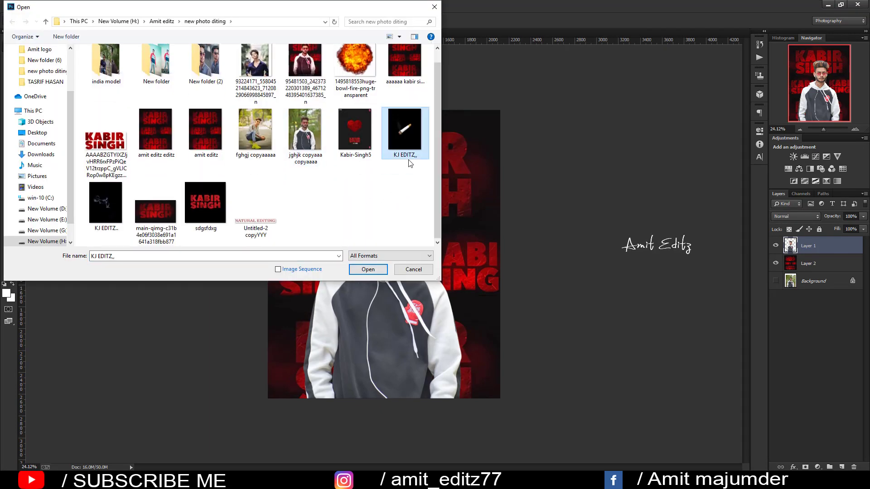
{"action": "left_click", "coordinate": [368, 269]}
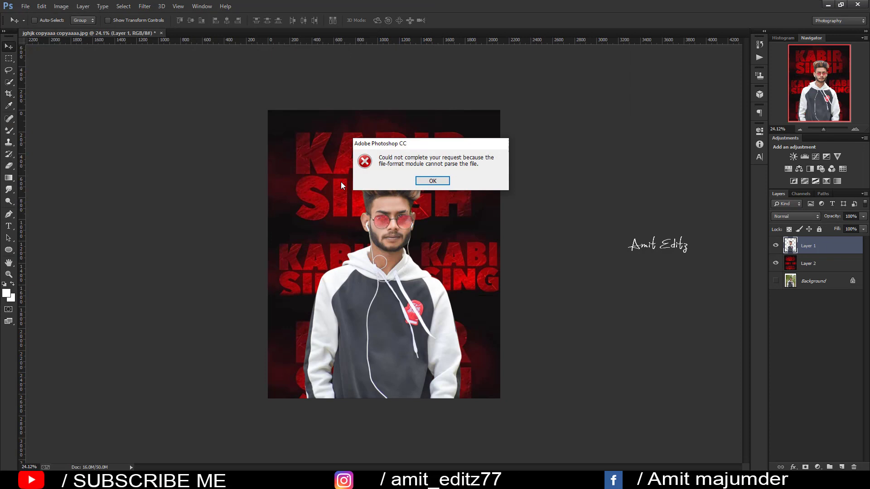
{"action": "left_click", "coordinate": [425, 180]}
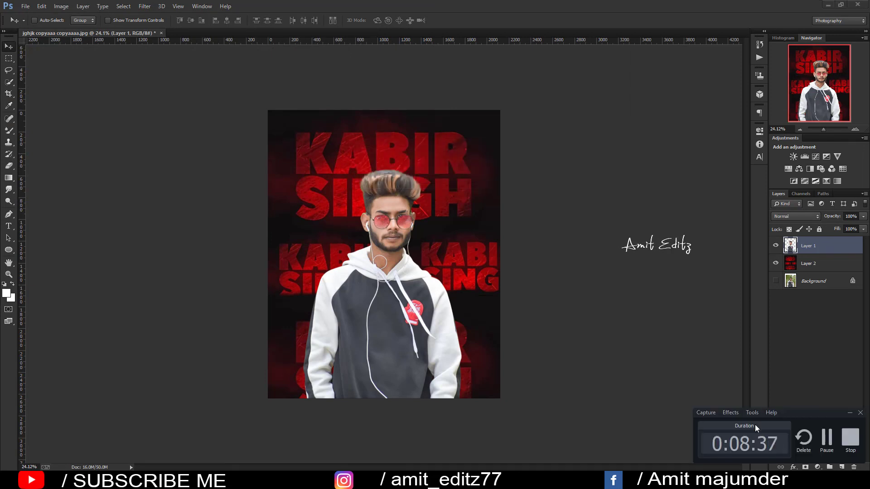
Open the cigarette-13107067 image, then close it
{"action": "left_click", "coordinate": [27, 7]}
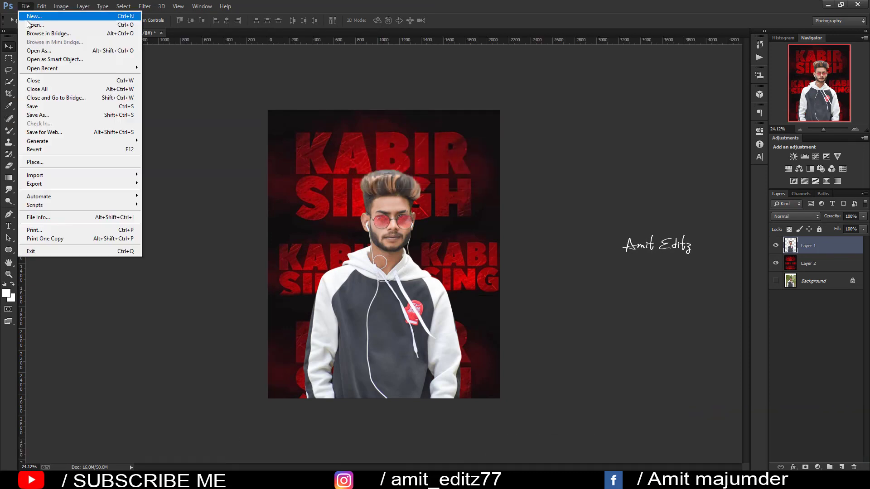
{"action": "left_click", "coordinate": [36, 21]}
{"action": "left_click", "coordinate": [356, 154]}
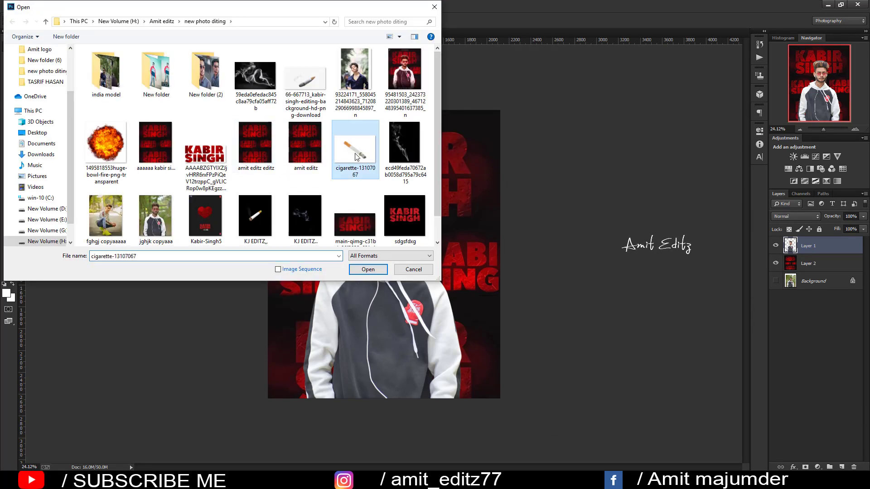
{"action": "left_click", "coordinate": [367, 269]}
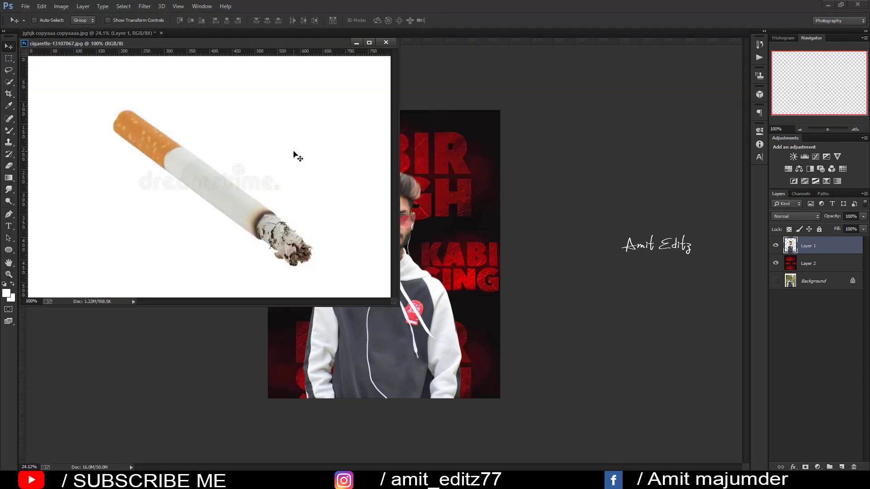
{"action": "left_click", "coordinate": [386, 42]}
Open 66-667713_kabir-singh-editing-background-hd-png-download.png as a new document
{"action": "left_click", "coordinate": [25, 6]}
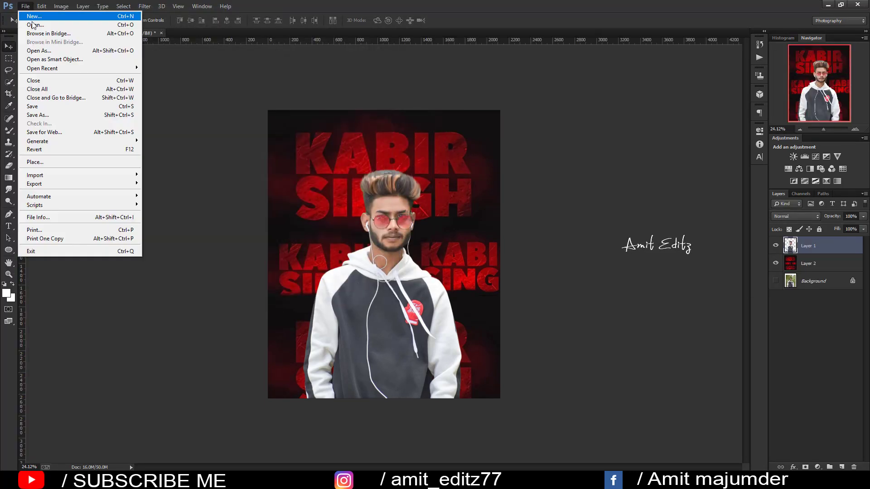
{"action": "left_click", "coordinate": [35, 25]}
{"action": "left_click", "coordinate": [306, 81]}
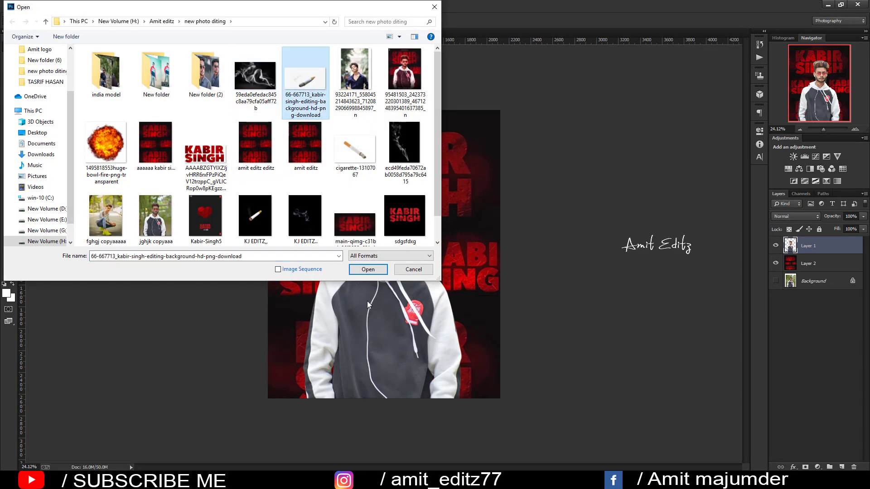
{"action": "left_click", "coordinate": [364, 272]}
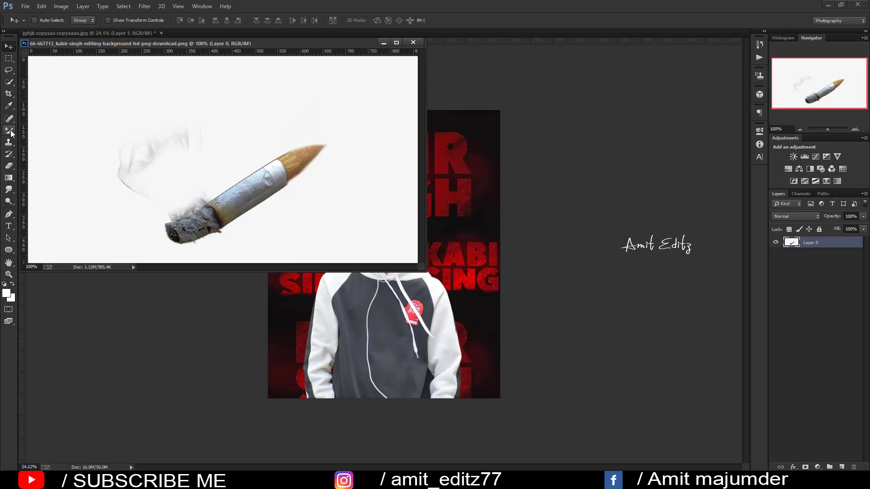
Erase the cigarette image's white background with the Magic Eraser, undoing an accidental move
{"action": "left_click", "coordinate": [15, 166]}
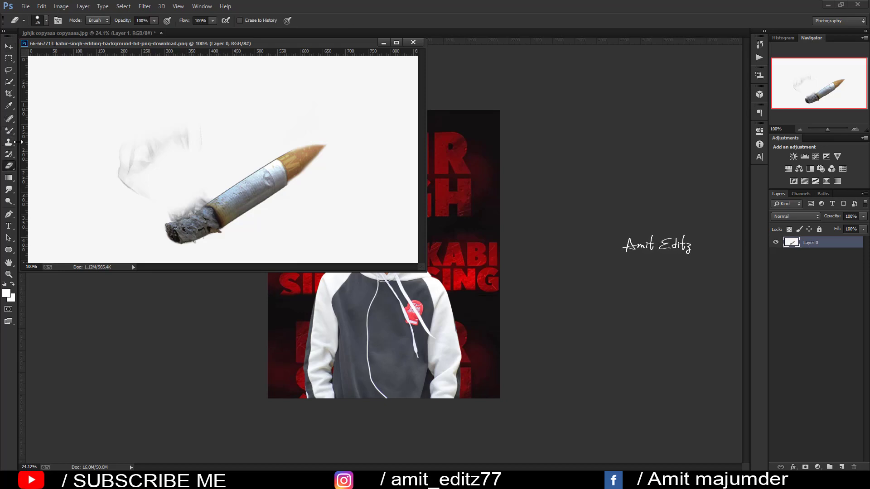
{"action": "left_click", "coordinate": [9, 46]}
{"action": "left_click_drag", "start_coordinate": [247, 193], "coordinate": [219, 182]}
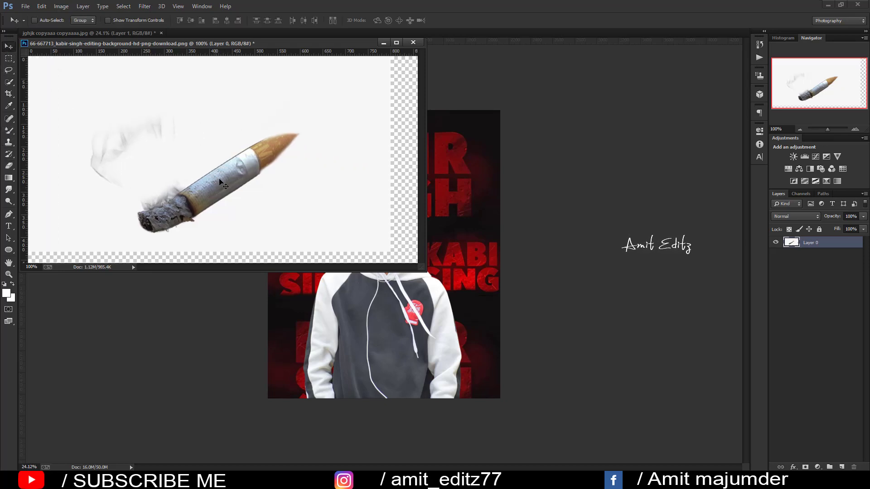
{"action": "key", "text": "ctrl+z"}
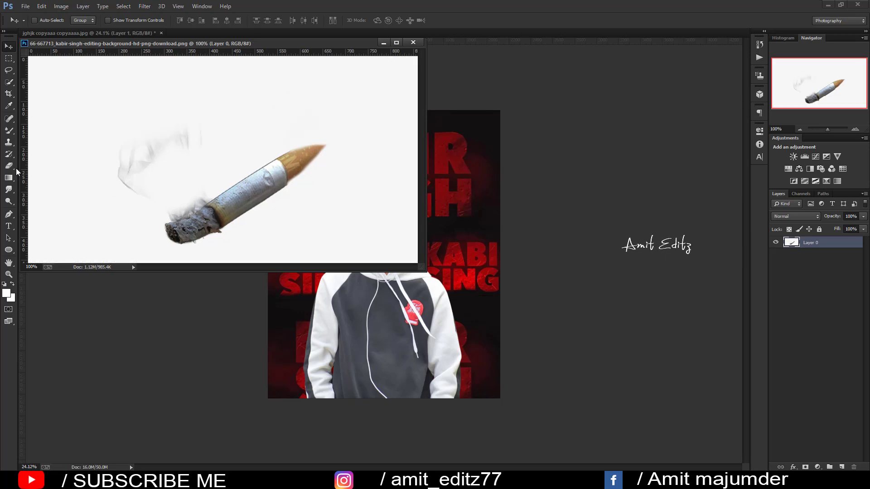
{"action": "right_click", "coordinate": [11, 166]}
{"action": "left_click", "coordinate": [73, 181]}
{"action": "left_click", "coordinate": [84, 126]}
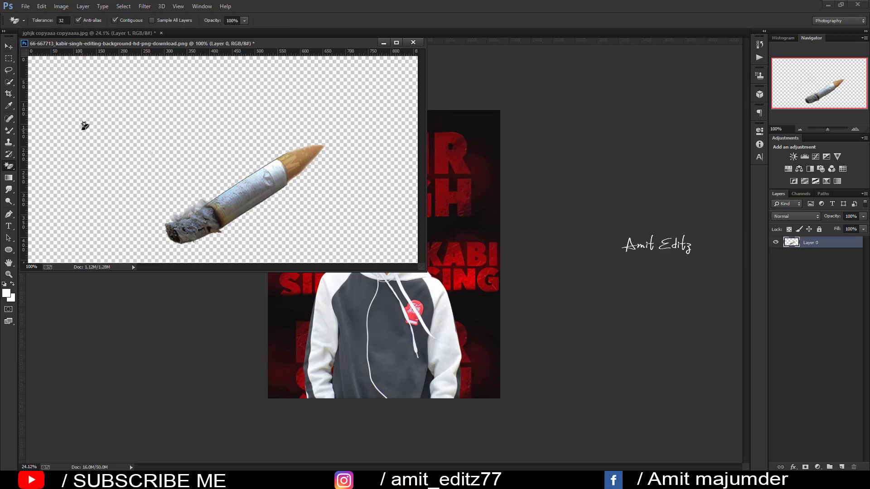
Drag the cigarette into the poster at the man's mouth and close the PNG without saving
{"action": "left_click", "coordinate": [9, 46]}
{"action": "left_click_drag", "start_coordinate": [291, 193], "coordinate": [442, 249]}
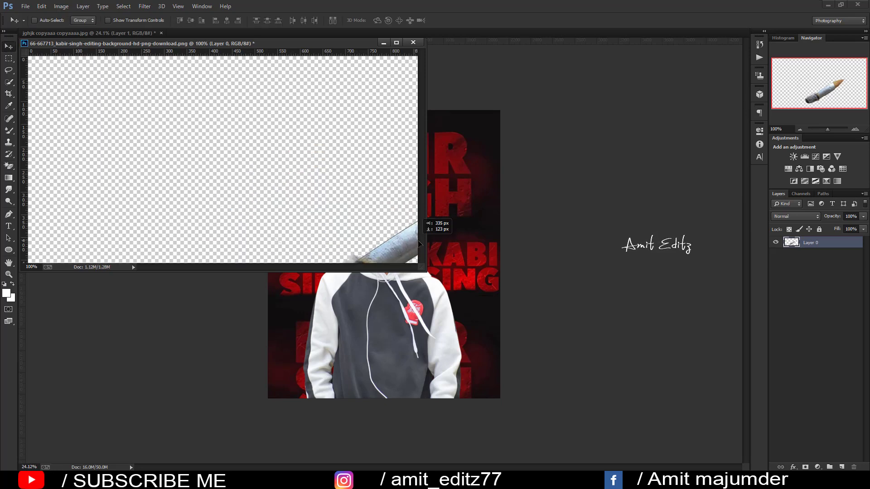
{"action": "left_click", "coordinate": [413, 43]}
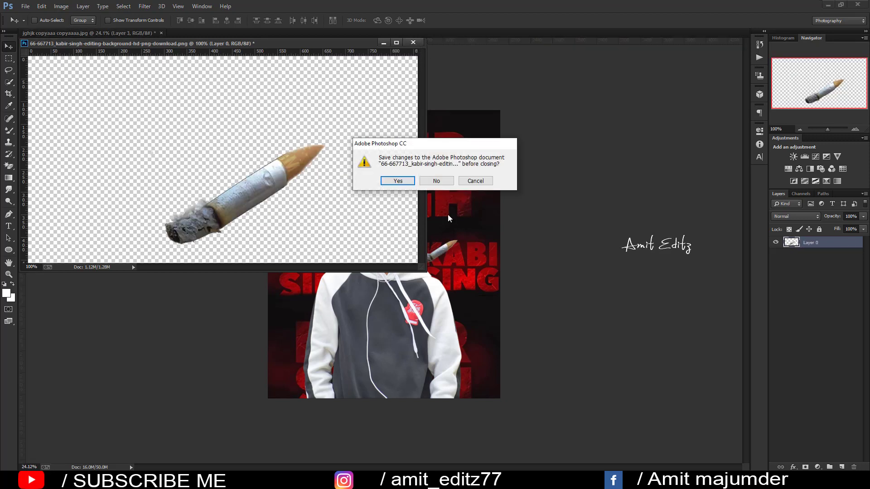
{"action": "left_click", "coordinate": [436, 180]}
{"action": "left_click_drag", "start_coordinate": [438, 254], "coordinate": [384, 247]}
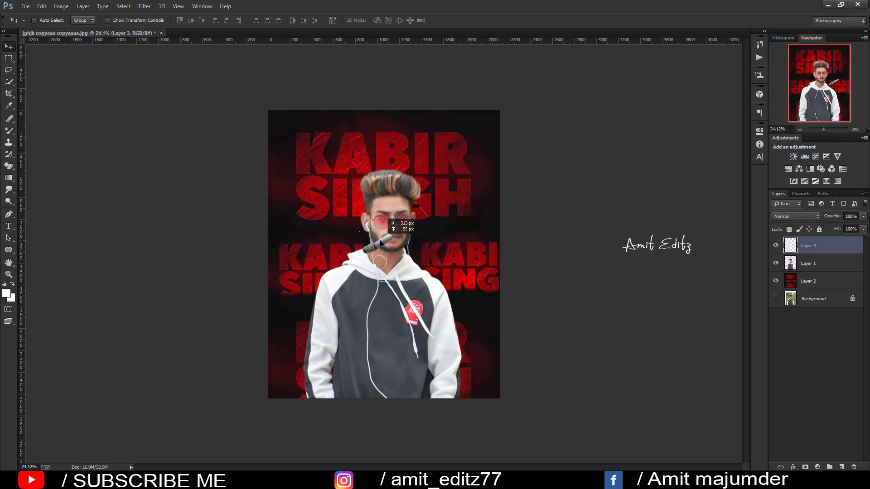
{"action": "key", "text": "ctrl+t"}
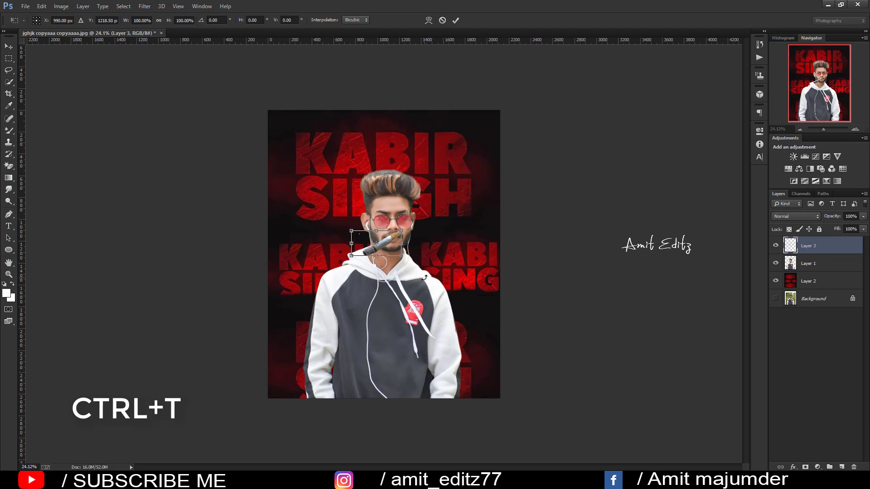
{"action": "scroll", "coordinate": [404, 280], "scroll_direction": "up", "scroll_amount": 3}
{"action": "scroll", "coordinate": [405, 280], "scroll_direction": "up", "scroll_amount": 2}
Shrink the cigarette to fit the mouth and nudge it between the lips
{"action": "mouse_move", "coordinate": [389, 165]}
{"action": "left_mouse_down"}
{"action": "mouse_move", "coordinate": [320, 200]}
{"action": "mouse_move", "coordinate": [357, 198]}
{"action": "mouse_move", "coordinate": [367, 207]}
{"action": "mouse_move", "coordinate": [365, 191]}
{"action": "left_mouse_up"}
{"action": "key", "text": "Return"}
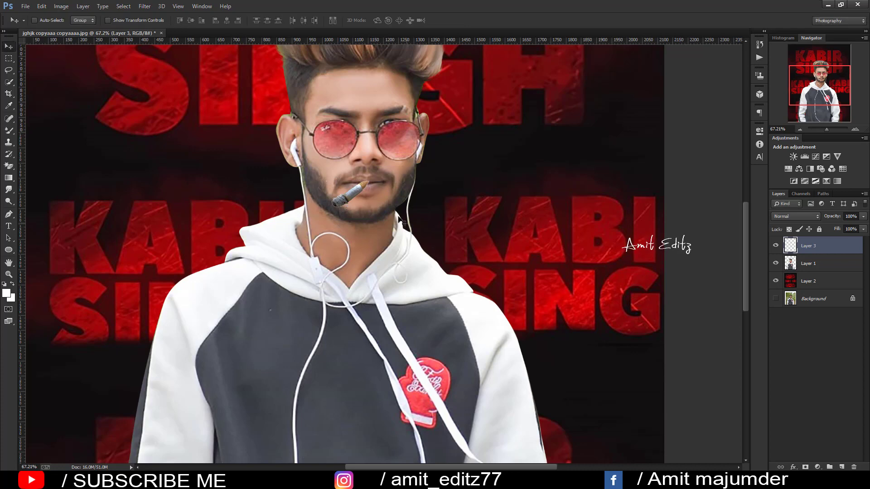
{"action": "scroll", "coordinate": [378, 185], "scroll_direction": "up", "scroll_amount": 2}
{"action": "scroll", "coordinate": [378, 184], "scroll_direction": "up", "scroll_amount": 2}
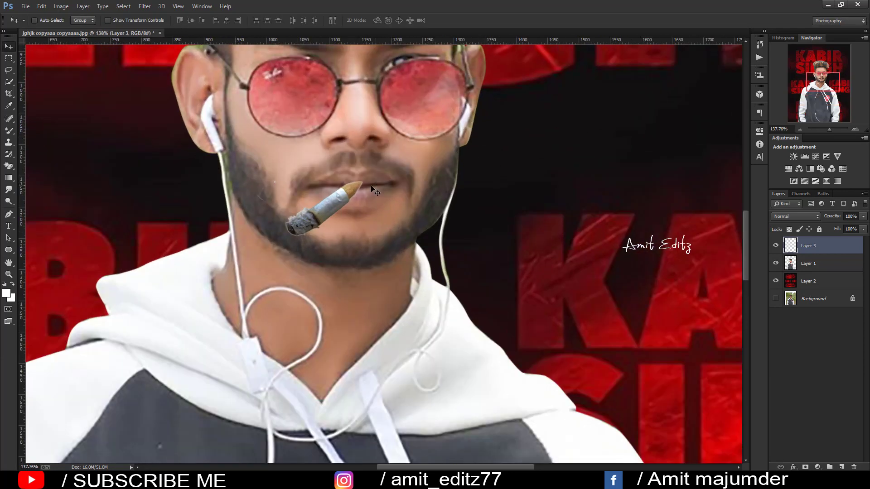
{"action": "left_click_drag", "start_coordinate": [350, 195], "coordinate": [348, 194]}
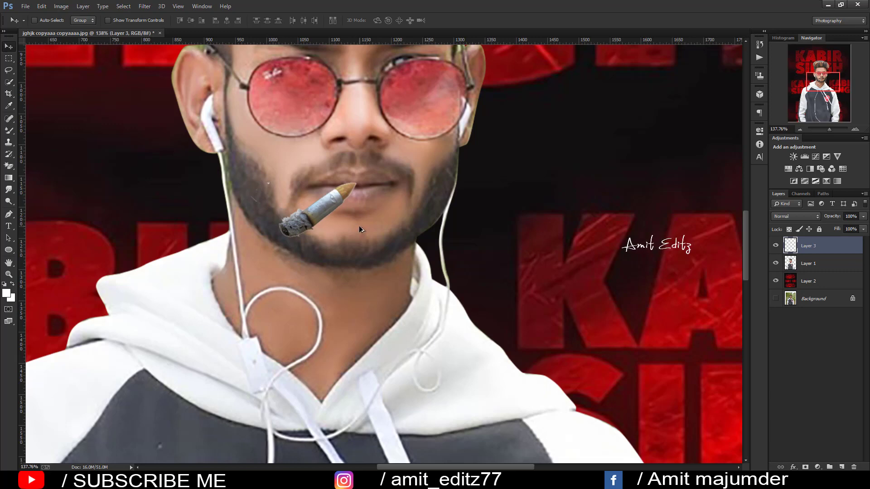
{"action": "scroll", "coordinate": [359, 226], "scroll_direction": "down", "scroll_amount": 2}
{"action": "scroll", "coordinate": [359, 226], "scroll_direction": "down", "scroll_amount": 2}
{"action": "scroll", "coordinate": [463, 265], "scroll_direction": "up", "scroll_amount": 2}
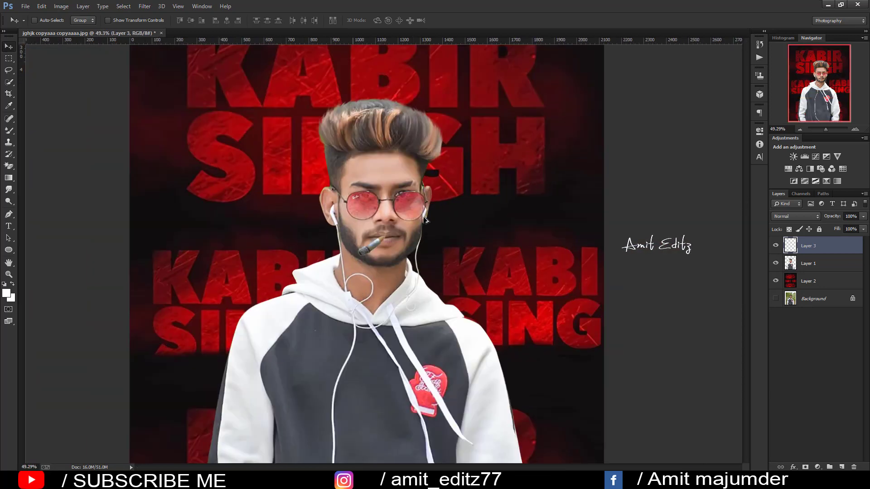
{"action": "scroll", "coordinate": [423, 216], "scroll_direction": "up", "scroll_amount": 4}
{"action": "scroll", "coordinate": [397, 262], "scroll_direction": "up", "scroll_amount": 2}
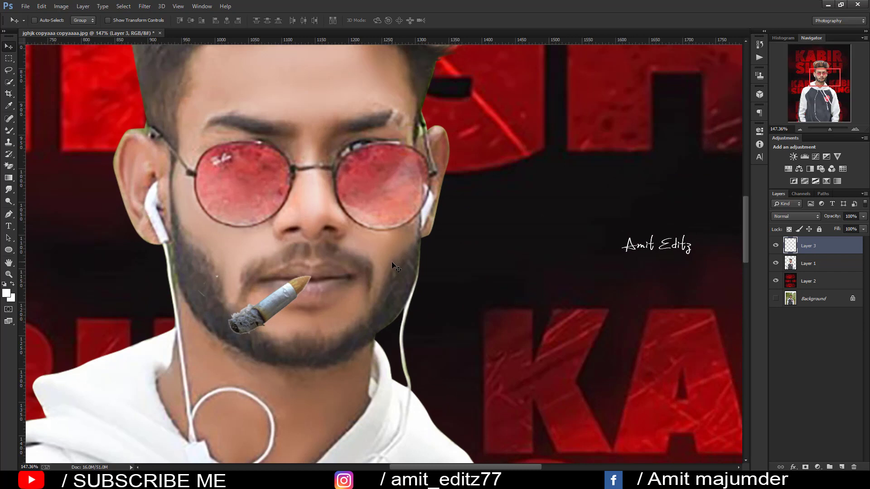
Tilt the cigarette, rotate it about -13°, settle it onto the lips, then fit the poster in view
{"action": "key", "text": "ctrl+t"}
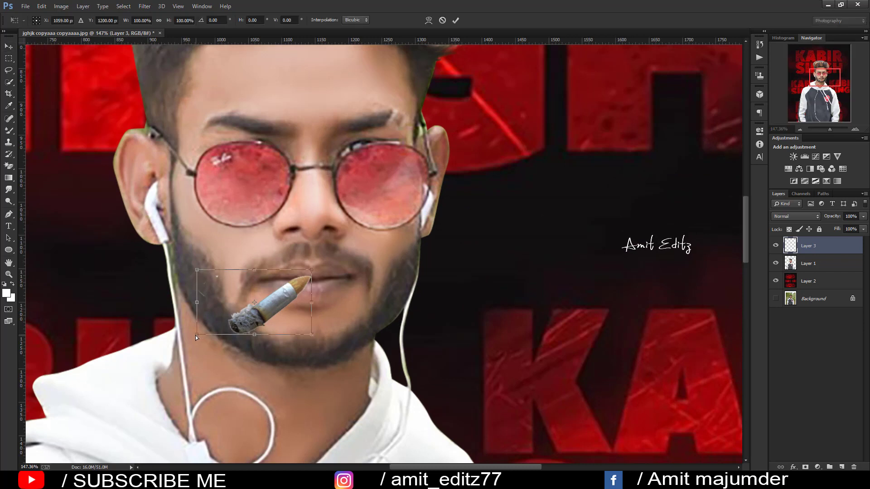
{"action": "mouse_move", "coordinate": [195, 335]}
{"action": "left_mouse_down"}
{"action": "mouse_move", "coordinate": [187, 354]}
{"action": "mouse_move", "coordinate": [197, 345]}
{"action": "mouse_move", "coordinate": [189, 332]}
{"action": "mouse_move", "coordinate": [189, 359]}
{"action": "mouse_move", "coordinate": [202, 360]}
{"action": "left_mouse_up"}
{"action": "left_click_drag", "start_coordinate": [313, 272], "coordinate": [308, 254]}
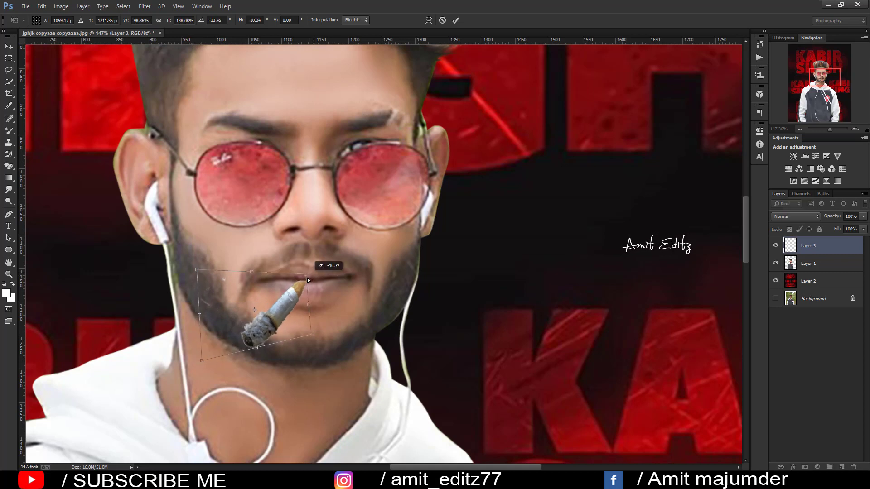
{"action": "left_click_drag", "start_coordinate": [273, 301], "coordinate": [276, 308]}
{"action": "key", "text": "Return"}
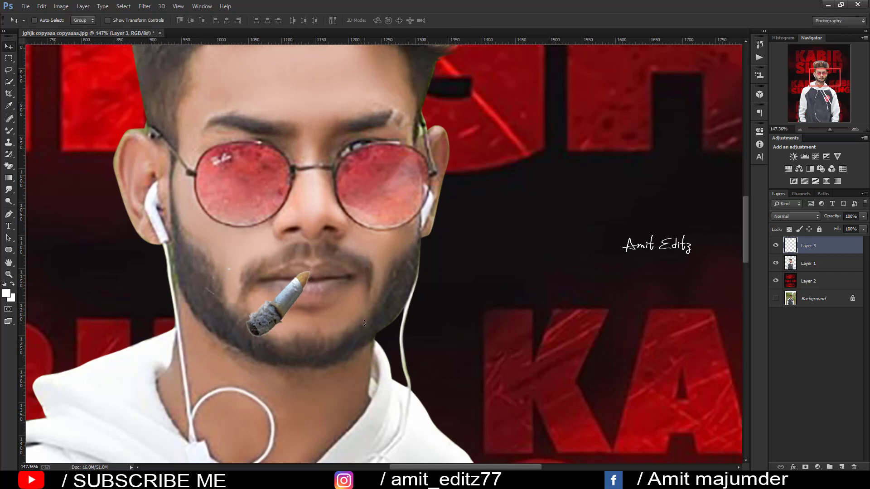
{"action": "key", "text": "ctrl+0"}
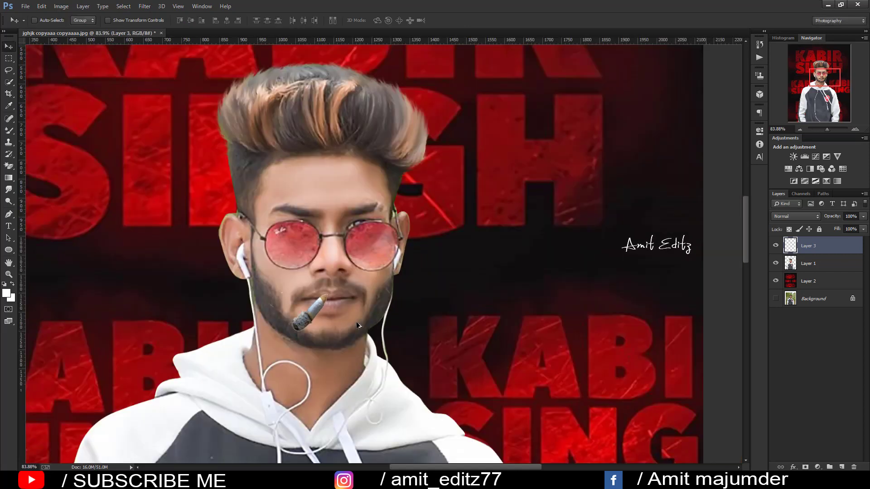
Touch up the cigarette tip at the lips with the standard Eraser Tool, then zoom out to the full poster
{"action": "scroll", "coordinate": [399, 232], "scroll_direction": "up", "scroll_amount": 3}
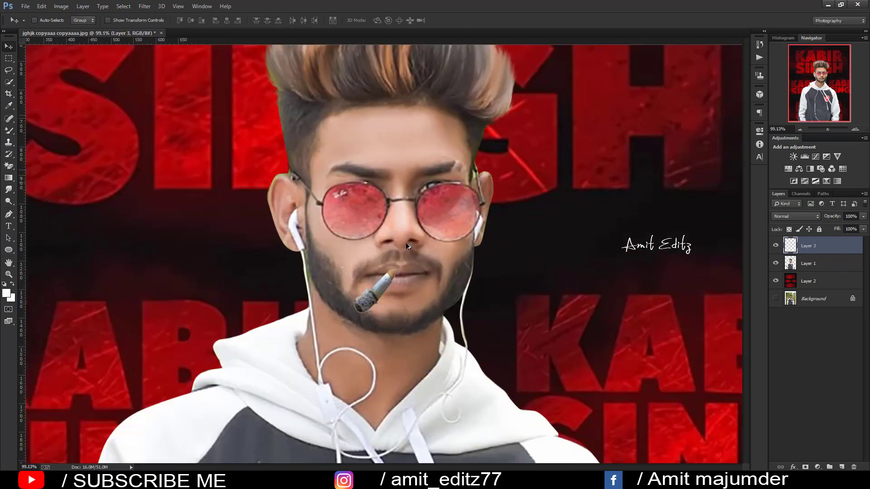
{"action": "scroll", "coordinate": [408, 240], "scroll_direction": "up", "scroll_amount": 2}
{"action": "right_click", "coordinate": [8, 166]}
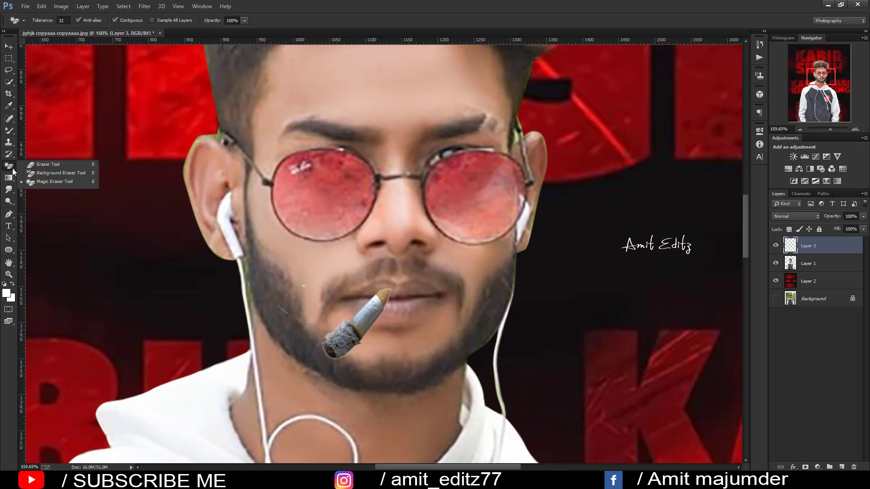
{"action": "left_click", "coordinate": [41, 165]}
{"action": "scroll", "coordinate": [373, 228], "scroll_direction": "up", "scroll_amount": 2}
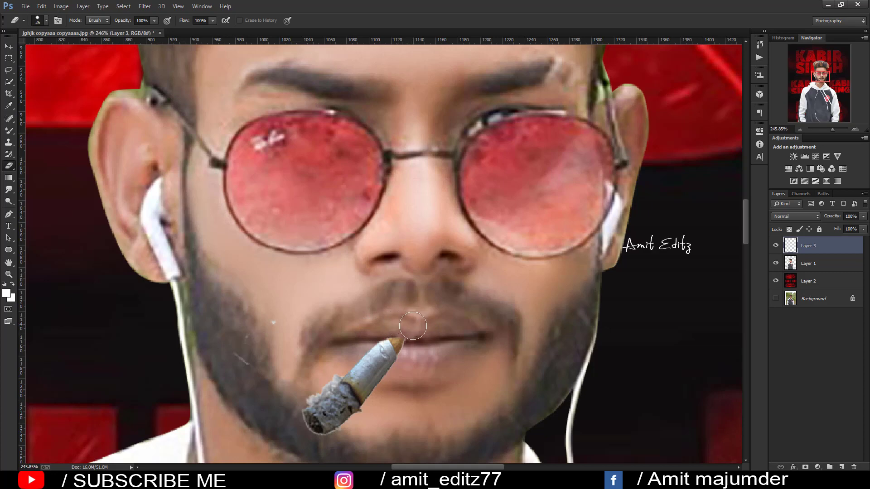
{"action": "scroll", "coordinate": [464, 355], "scroll_direction": "down", "scroll_amount": 4}
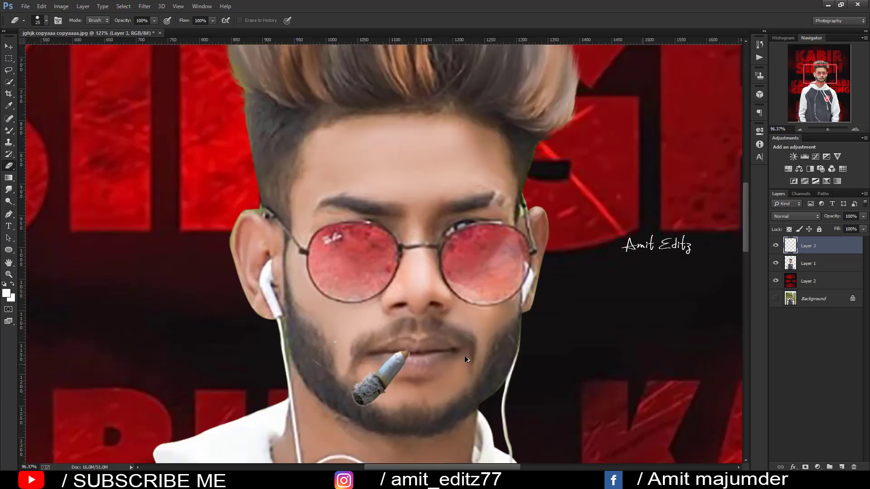
{"action": "scroll", "coordinate": [463, 355], "scroll_direction": "down", "scroll_amount": 3}
{"action": "scroll", "coordinate": [466, 357], "scroll_direction": "down", "scroll_amount": 2}
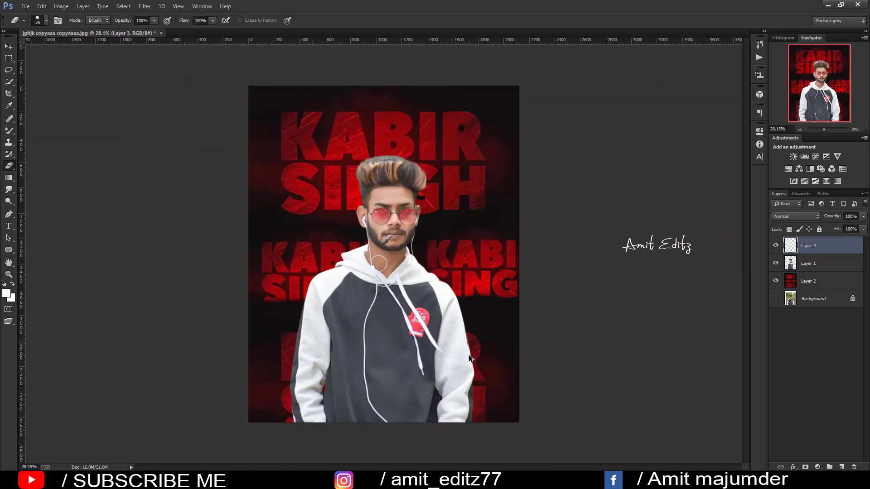
{"action": "scroll", "coordinate": [469, 358], "scroll_direction": "up", "scroll_amount": 1}
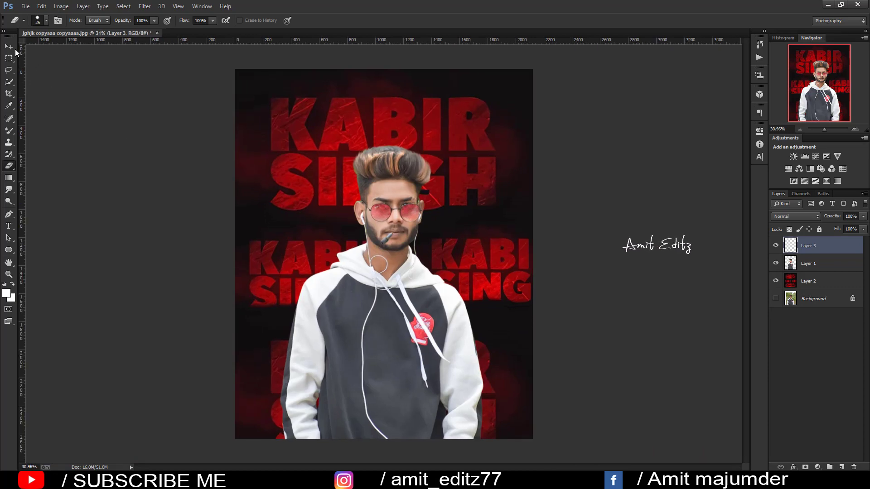
Try opening a smoke image via File > Open and dismiss the parse error
{"action": "left_click", "coordinate": [25, 6]}
{"action": "left_click", "coordinate": [28, 23]}
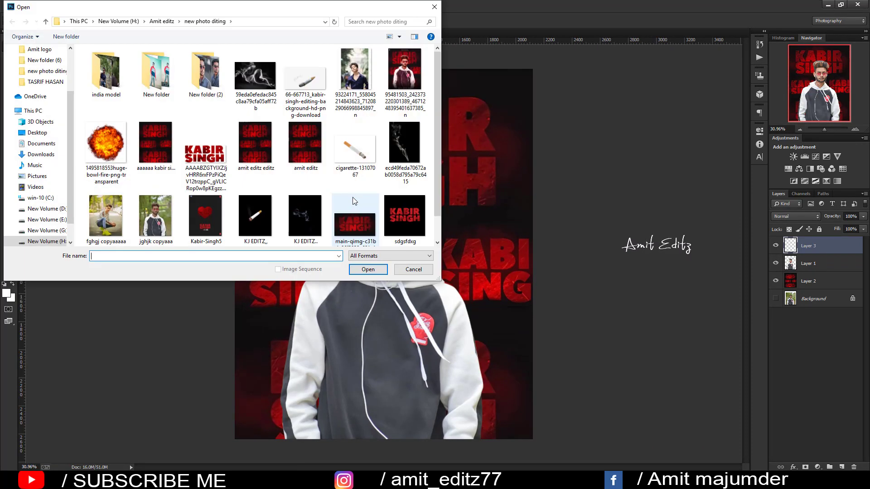
{"action": "left_click", "coordinate": [393, 178]}
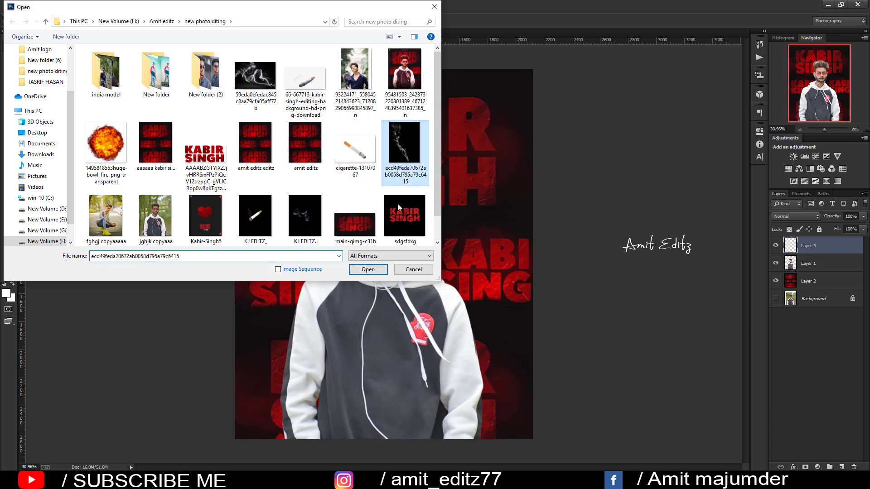
{"action": "left_click", "coordinate": [305, 215]}
{"action": "double_click", "coordinate": [304, 203]}
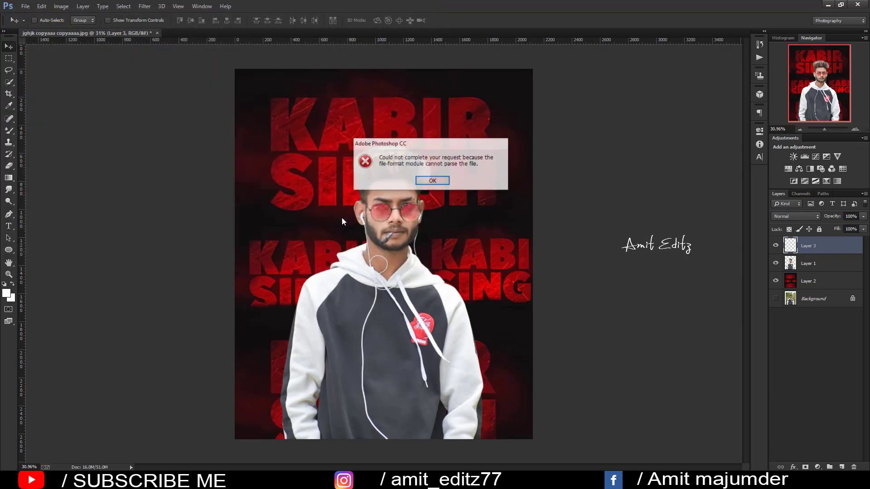
{"action": "left_click", "coordinate": [432, 180]}
Open the white smoke photo and drag it into the poster over the man's chest
{"action": "left_click", "coordinate": [26, 7]}
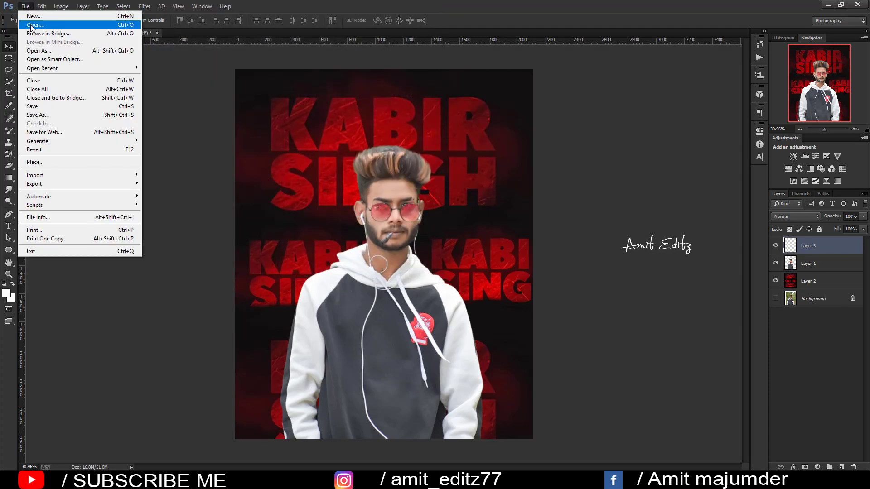
{"action": "left_click", "coordinate": [31, 25]}
{"action": "left_click", "coordinate": [404, 145]}
{"action": "left_click", "coordinate": [267, 89]}
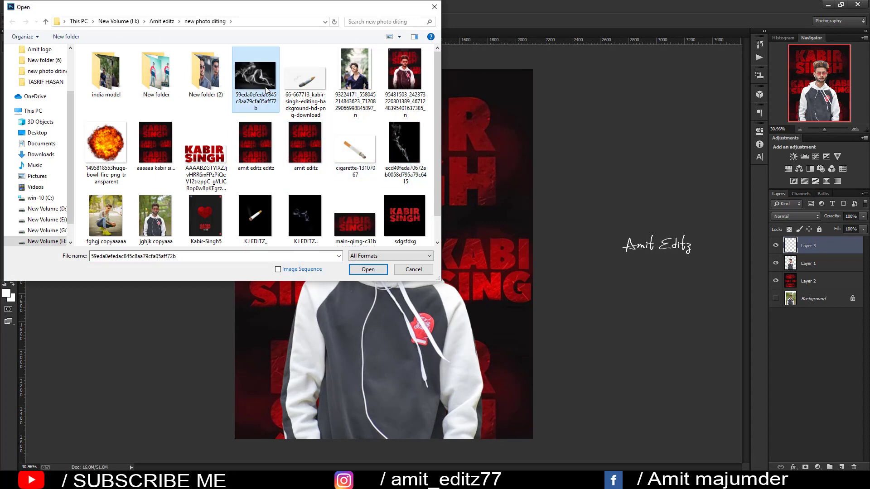
{"action": "left_click", "coordinate": [367, 269]}
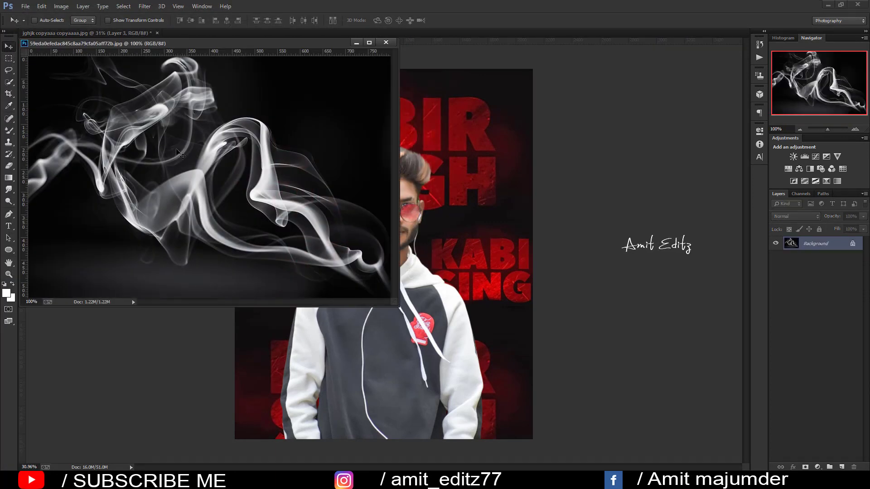
{"action": "mouse_move", "coordinate": [178, 152]}
{"action": "left_mouse_down"}
{"action": "mouse_move", "coordinate": [474, 297]}
{"action": "mouse_move", "coordinate": [379, 259]}
{"action": "left_mouse_up"}
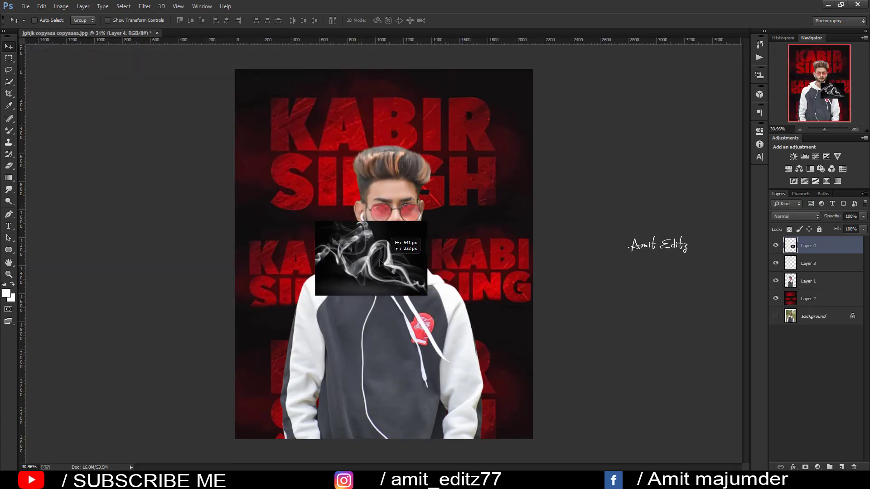
Set the smoke layer to Screen blend mode and apply Levels with black input 46
{"action": "left_click", "coordinate": [786, 216]}
{"action": "left_click", "coordinate": [782, 298]}
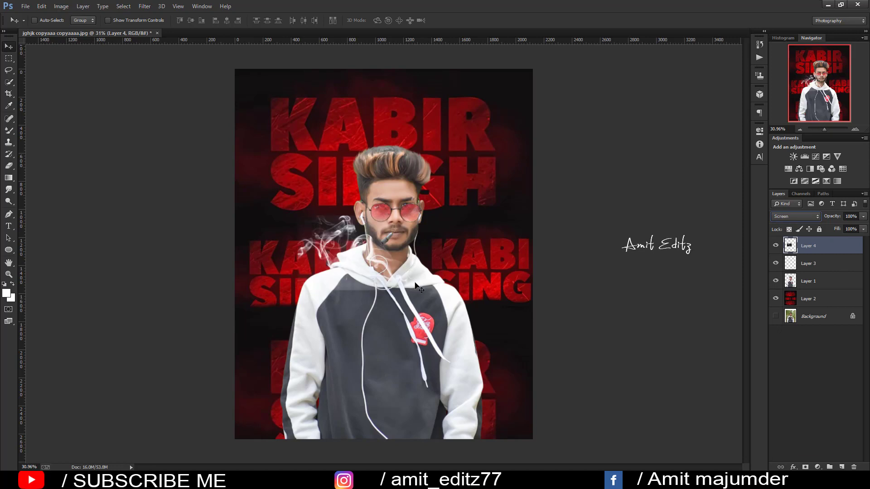
{"action": "left_click", "coordinate": [61, 6]}
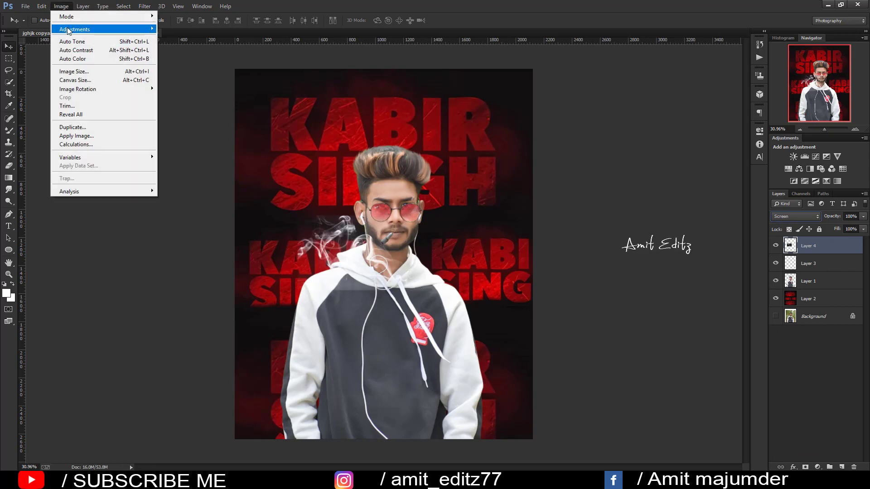
{"action": "mouse_move", "coordinate": [74, 29]}
{"action": "left_click", "coordinate": [172, 38]}
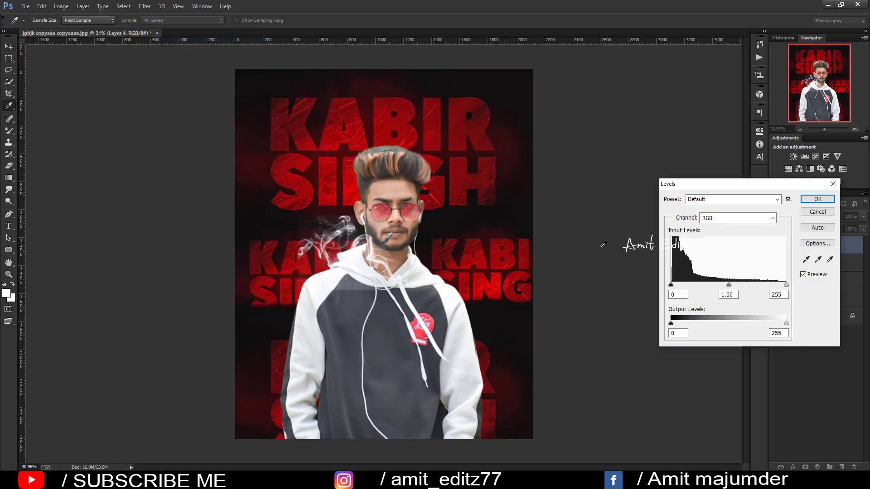
{"action": "left_click_drag", "start_coordinate": [670, 284], "coordinate": [691, 284]}
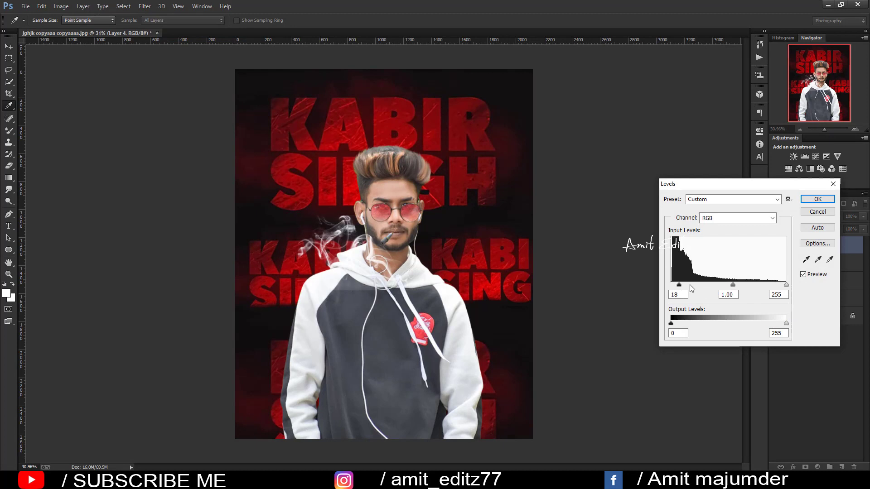
{"action": "left_click", "coordinate": [817, 199]}
Scale the smoke to about 57%, rotate it 9° and place it beside the mouth
{"action": "key", "text": "ctrl+t"}
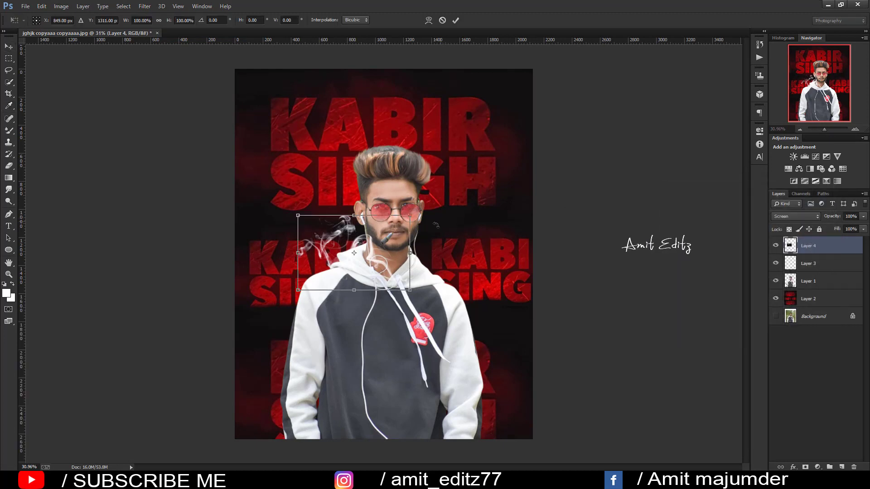
{"action": "left_click_drag", "start_coordinate": [410, 215], "coordinate": [391, 227]}
{"action": "mouse_move", "coordinate": [369, 262]}
{"action": "left_mouse_down"}
{"action": "mouse_move", "coordinate": [371, 232]}
{"action": "mouse_move", "coordinate": [389, 254]}
{"action": "left_mouse_up"}
{"action": "left_click_drag", "start_coordinate": [370, 223], "coordinate": [373, 225]}
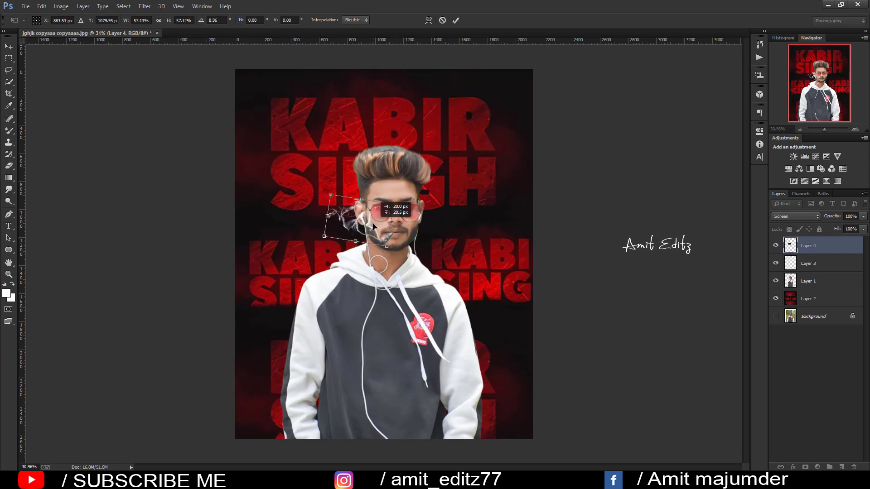
{"action": "key", "text": "Return"}
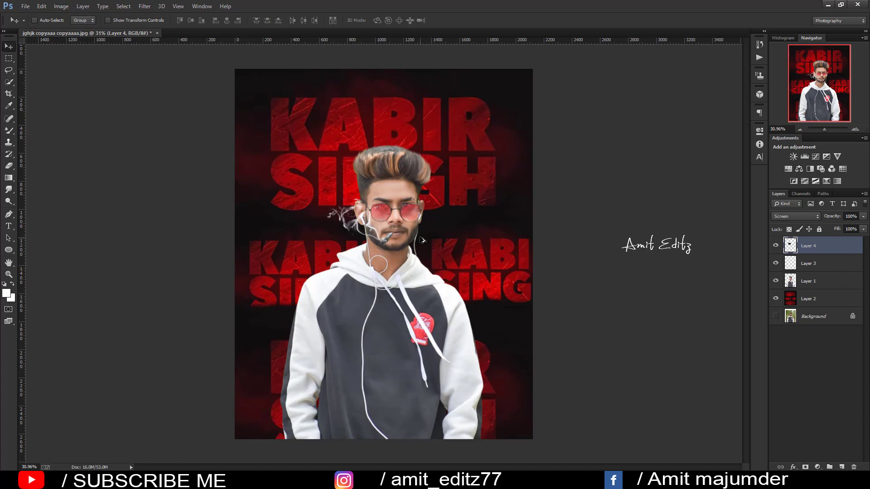
Lower the smoke layer (Layer 4) opacity to 76%
{"action": "scroll", "coordinate": [421, 240], "scroll_direction": "up", "scroll_amount": 5}
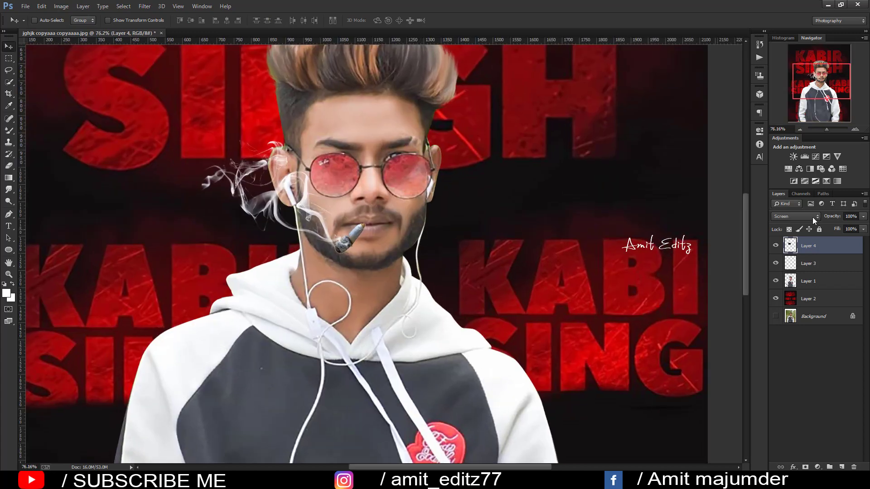
{"action": "left_click", "coordinate": [862, 216]}
{"action": "left_click_drag", "start_coordinate": [863, 227], "coordinate": [852, 230]}
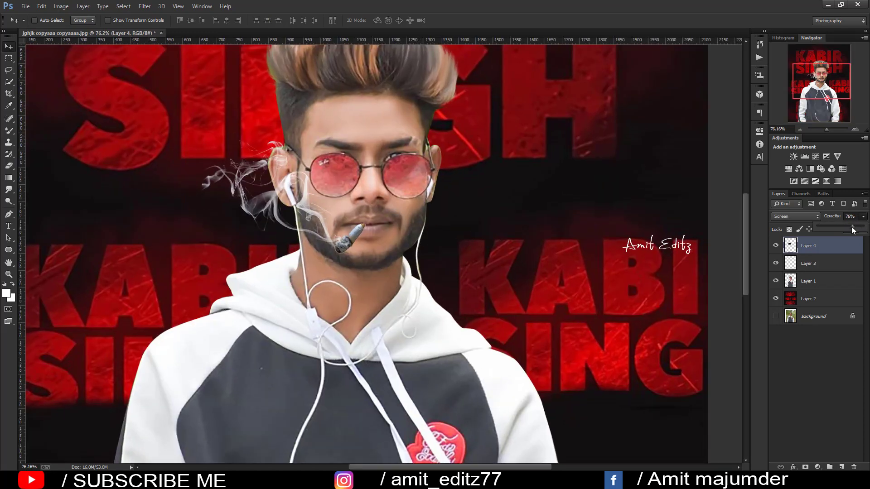
{"action": "scroll", "coordinate": [583, 225], "scroll_direction": "down", "scroll_amount": 2}
{"action": "scroll", "coordinate": [582, 224], "scroll_direction": "down", "scroll_amount": 2}
{"action": "scroll", "coordinate": [582, 225], "scroll_direction": "down", "scroll_amount": 1}
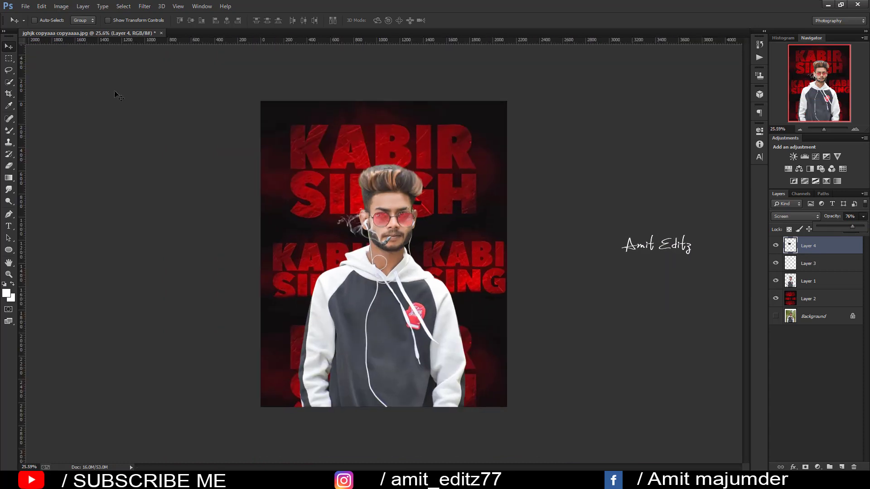
Cancel the accidental crop and stamp all visible layers into a new Layer 5 with Ctrl+Alt+Shift+E
{"action": "key", "text": "c"}
{"action": "left_click", "coordinate": [449, 265]}
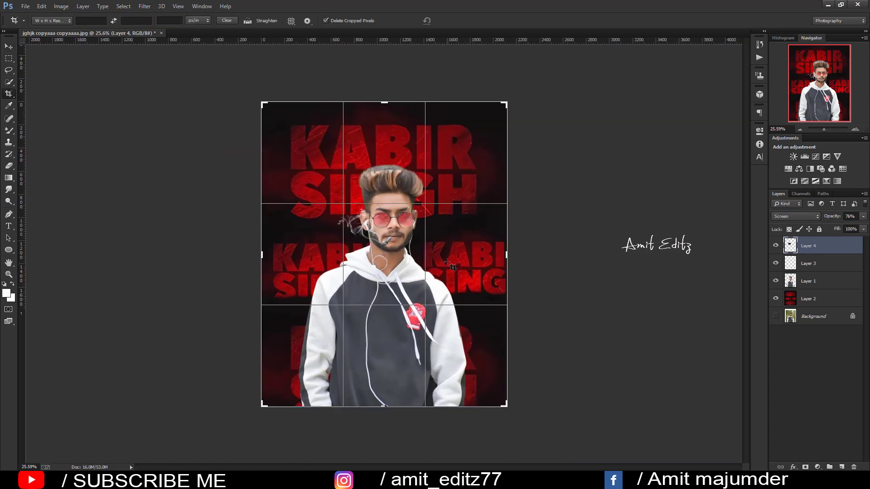
{"action": "key", "text": "Escape"}
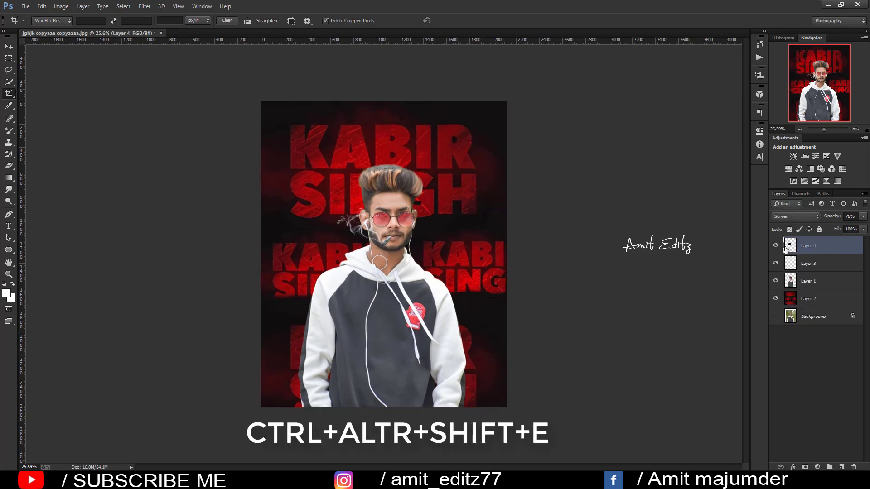
{"action": "key", "text": "ctrl+alt+shift+e"}
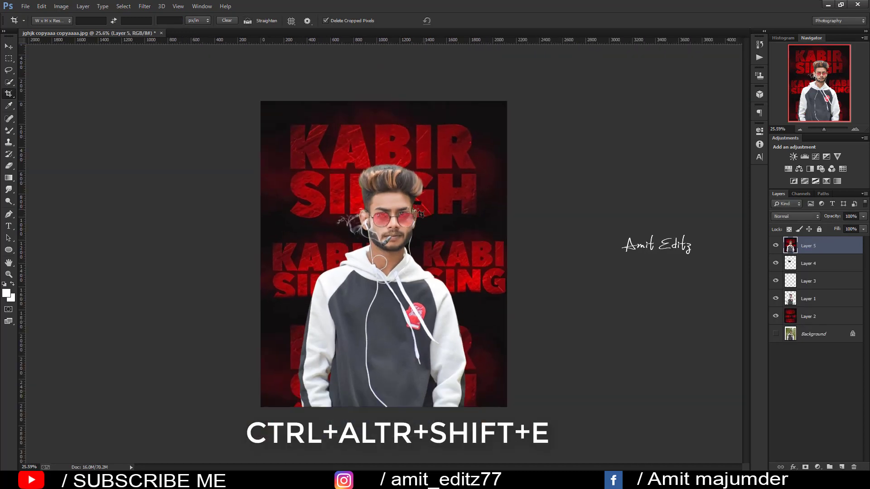
{"action": "left_click", "coordinate": [8, 46]}
In Camera Raw on Layer 5, set Contrast +21, Temperature -4 and Shadows +17
{"action": "left_click", "coordinate": [144, 6]}
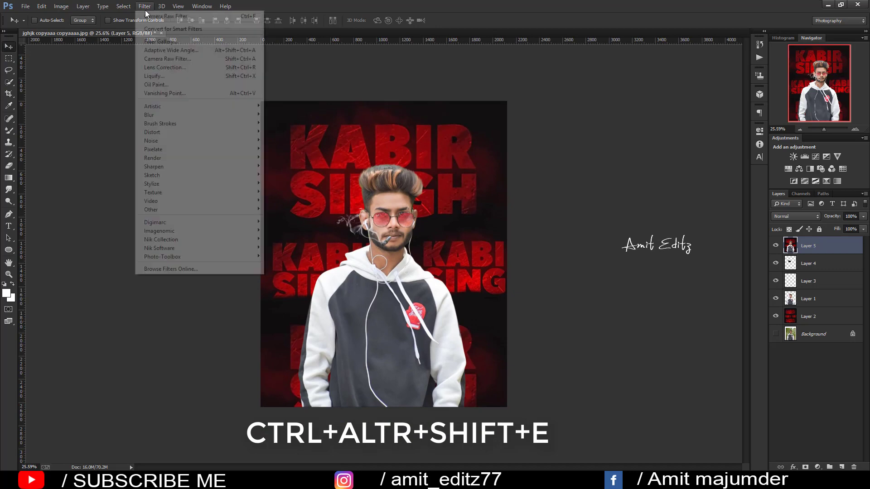
{"action": "left_click", "coordinate": [163, 59]}
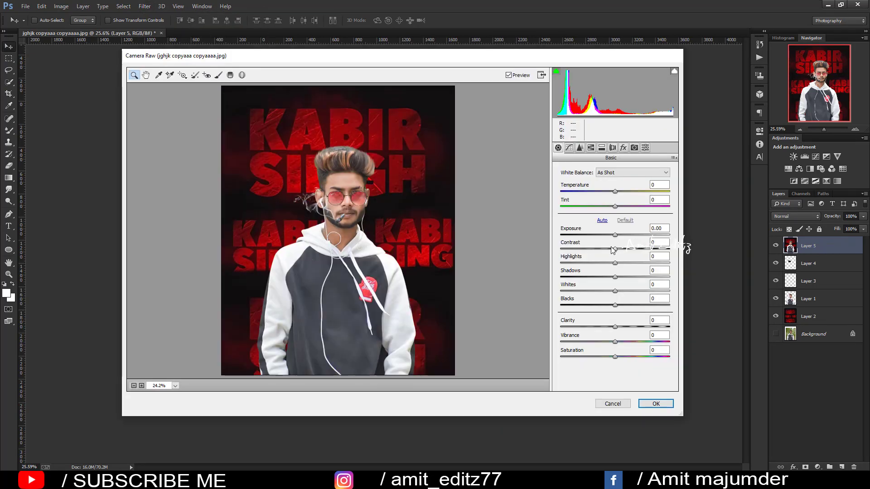
{"action": "left_click_drag", "start_coordinate": [613, 249], "coordinate": [623, 249]}
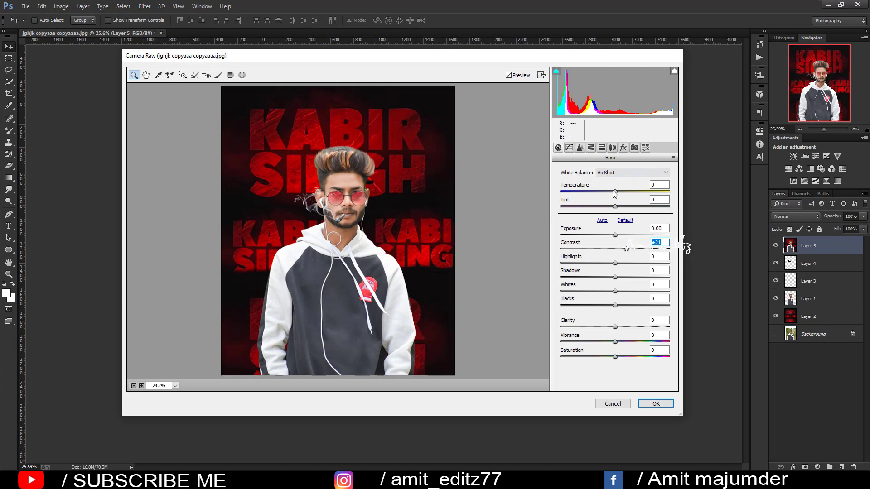
{"action": "left_click_drag", "start_coordinate": [615, 193], "coordinate": [613, 192]}
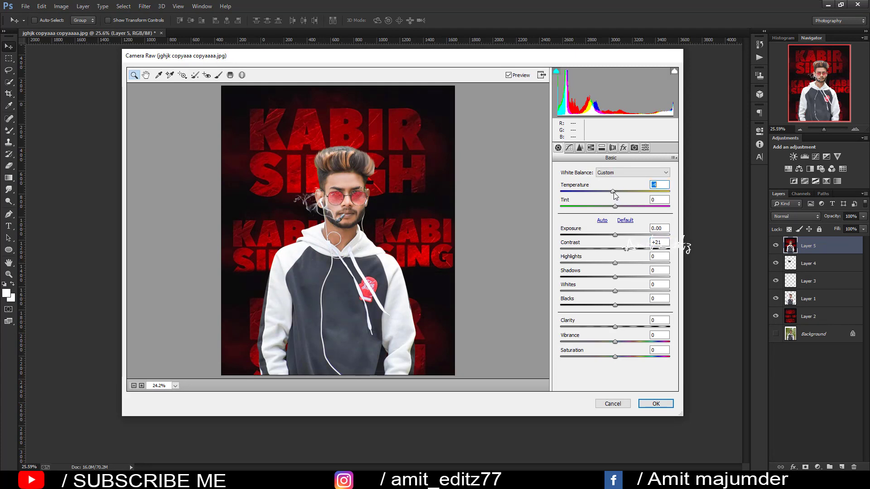
{"action": "mouse_move", "coordinate": [616, 276]}
{"action": "left_mouse_down"}
{"action": "mouse_move", "coordinate": [623, 276]}
{"action": "mouse_move", "coordinate": [617, 326]}
{"action": "left_mouse_up"}
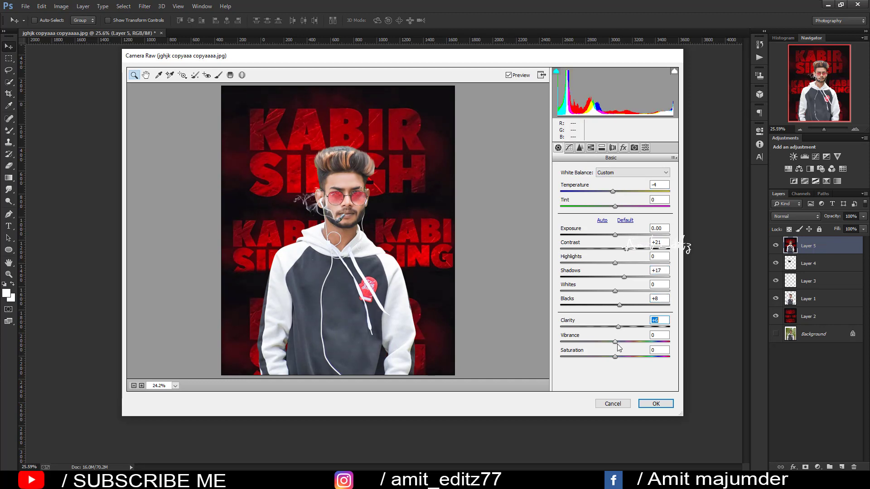
Add split-toning saturation to highlights and shadows, and raise Oranges luminance to +13
{"action": "left_click", "coordinate": [599, 148]}
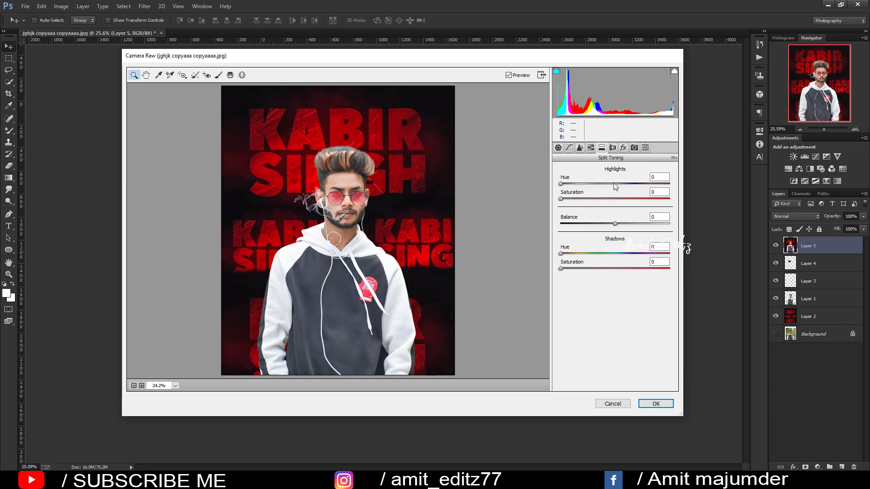
{"action": "left_click_drag", "start_coordinate": [561, 198], "coordinate": [579, 198]}
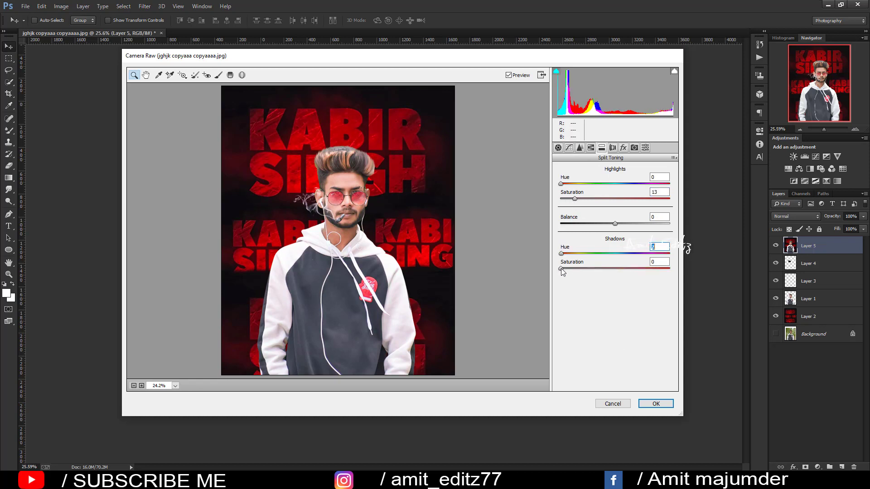
{"action": "left_click_drag", "start_coordinate": [560, 269], "coordinate": [583, 273]}
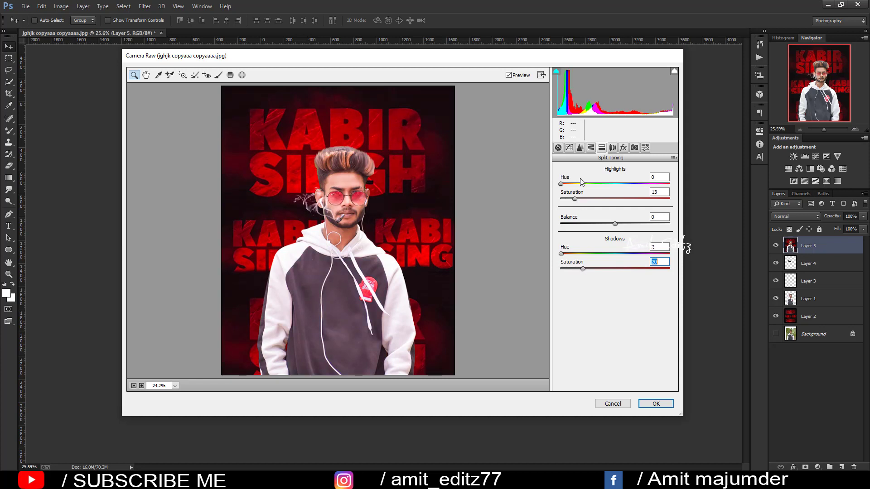
{"action": "left_click", "coordinate": [590, 148]}
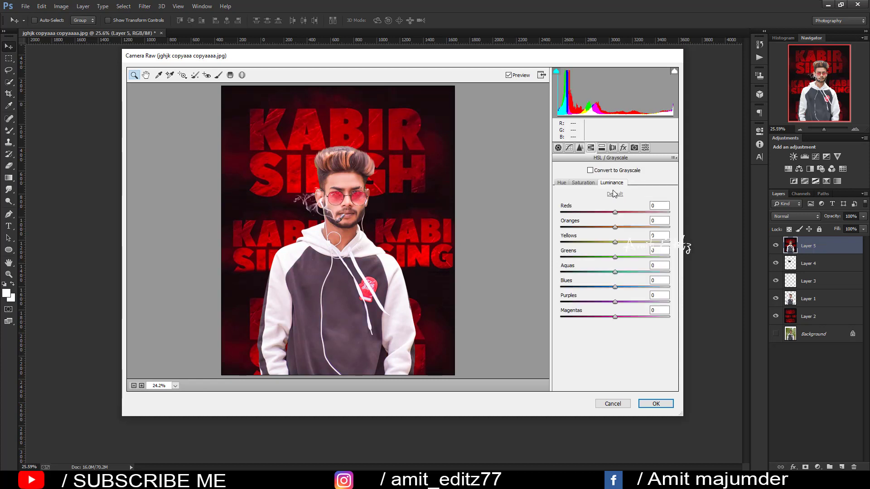
{"action": "left_click_drag", "start_coordinate": [615, 227], "coordinate": [624, 232]}
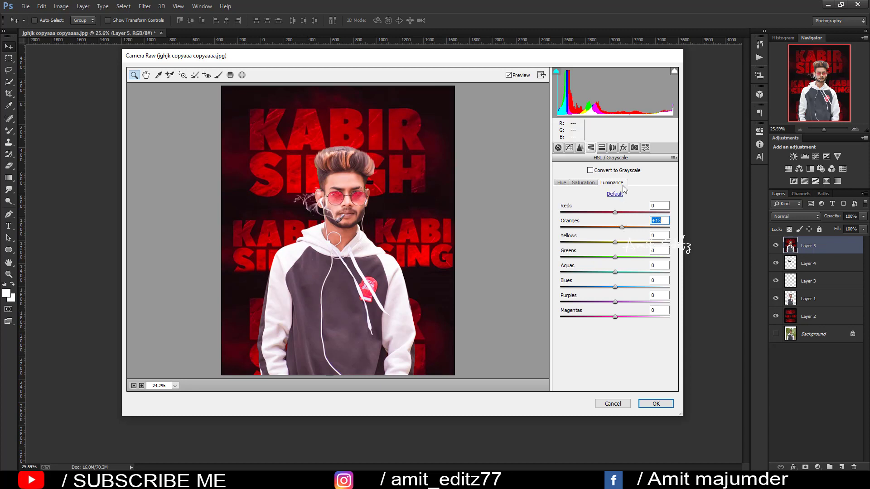
Set Sharpening to 23, reduce split-toning saturations to highlight 18, and apply the Camera Raw grade
{"action": "left_click", "coordinate": [579, 148]}
{"action": "left_click", "coordinate": [577, 183]}
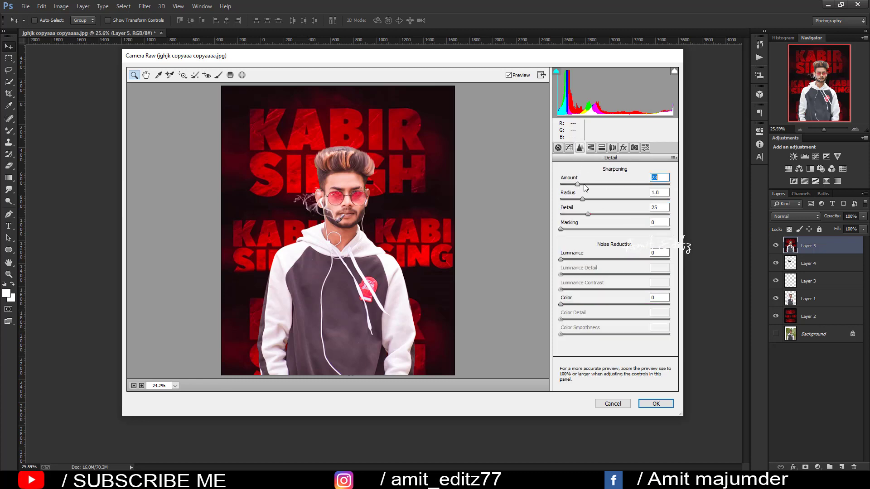
{"action": "left_click", "coordinate": [602, 149]}
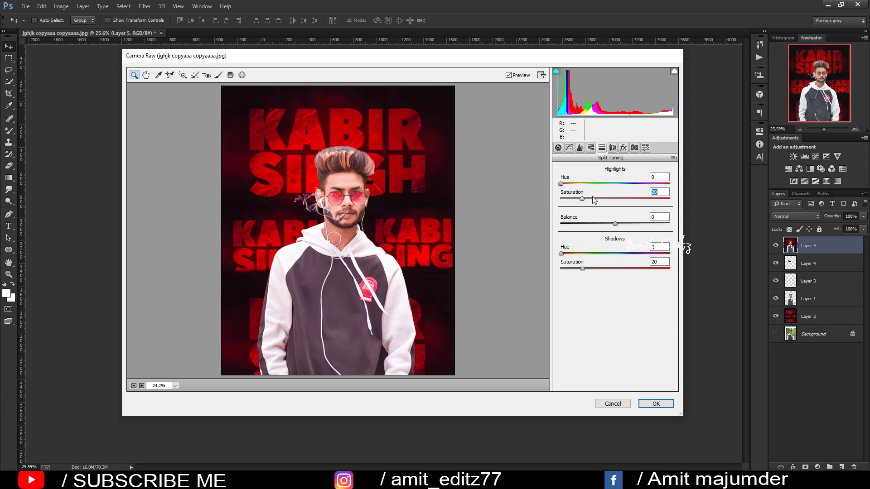
{"action": "left_click_drag", "start_coordinate": [594, 200], "coordinate": [571, 200]}
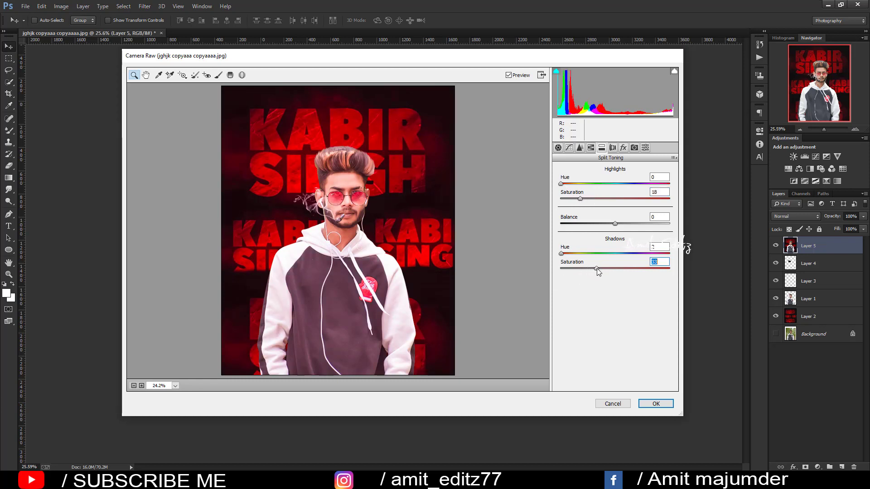
{"action": "mouse_move", "coordinate": [596, 268]}
{"action": "left_mouse_down"}
{"action": "mouse_move", "coordinate": [560, 269]}
{"action": "mouse_move", "coordinate": [580, 270]}
{"action": "left_mouse_up"}
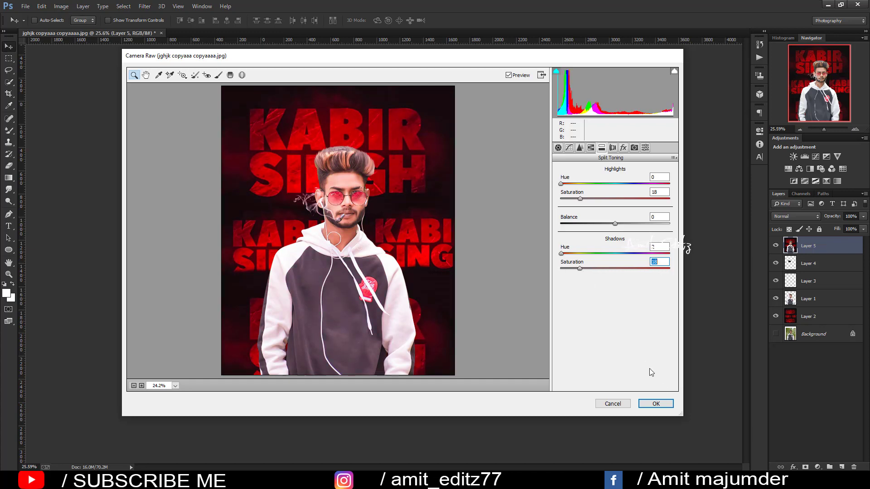
{"action": "left_click", "coordinate": [657, 403]}
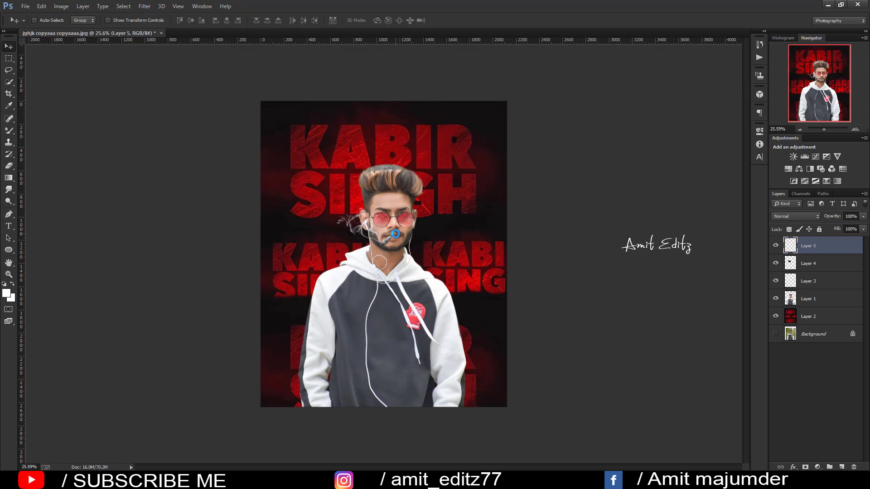
Duplicate Layer 5 and add a Selective Color adjustment layer above it
{"action": "scroll", "coordinate": [592, 243], "scroll_direction": "up", "scroll_amount": 2}
{"action": "scroll", "coordinate": [592, 243], "scroll_direction": "down", "scroll_amount": 3}
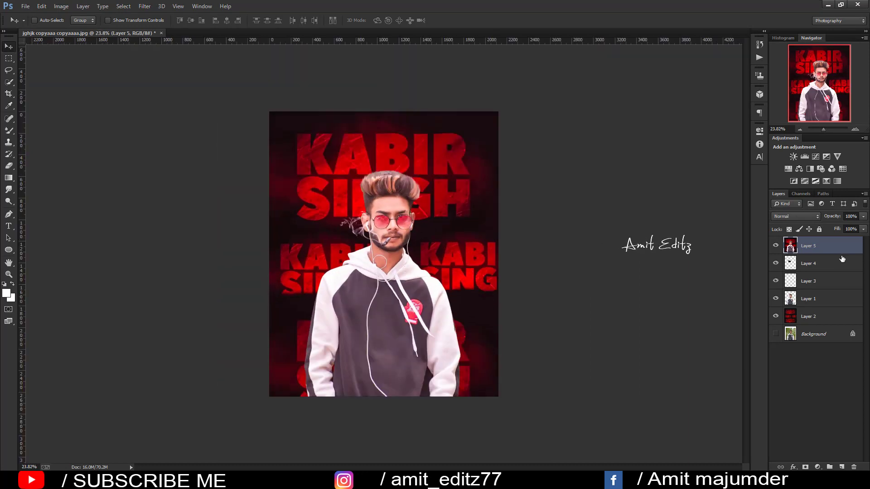
{"action": "left_click_drag", "start_coordinate": [838, 247], "coordinate": [841, 466]}
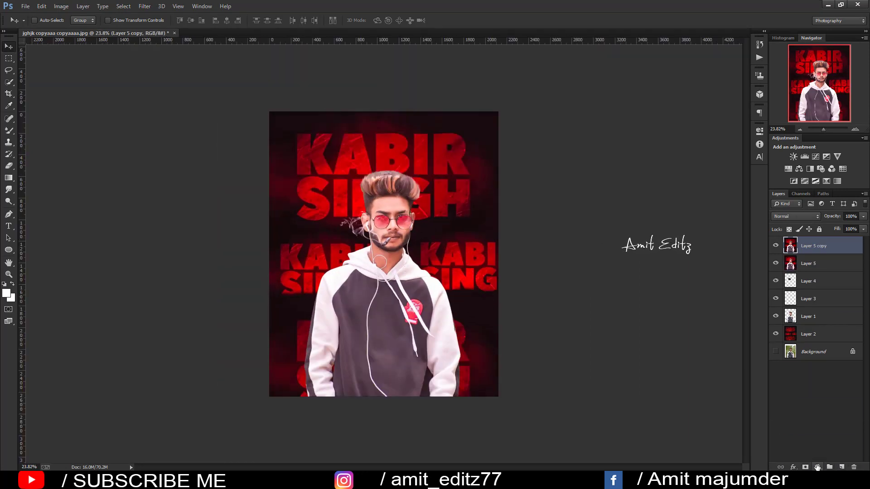
{"action": "left_click", "coordinate": [817, 466]}
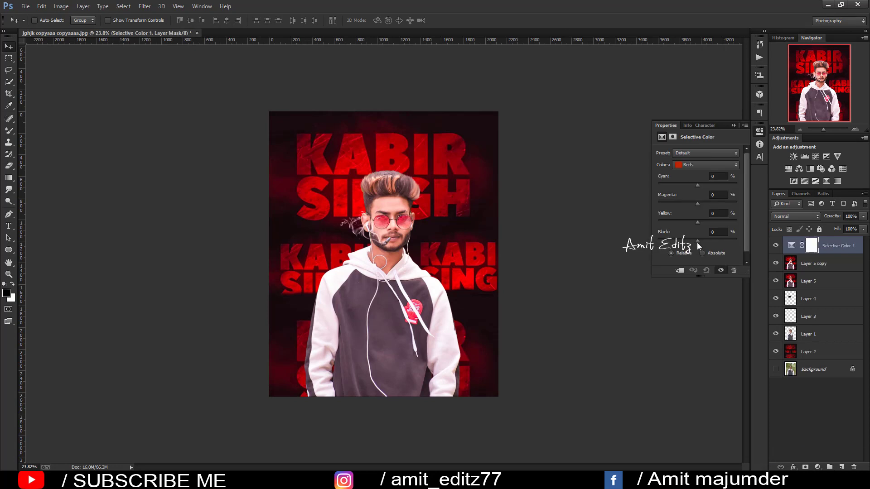
{"action": "mouse_move", "coordinate": [697, 241]}
{"action": "left_mouse_down"}
{"action": "mouse_move", "coordinate": [713, 240]}
{"action": "mouse_move", "coordinate": [692, 240]}
{"action": "mouse_move", "coordinate": [712, 239]}
{"action": "mouse_move", "coordinate": [700, 239]}
{"action": "left_mouse_up"}
Set Selective Color Blacks to Black +11, Yellow +6 and Neutrals to Cyan -7, Black +10
{"action": "left_click", "coordinate": [702, 165]}
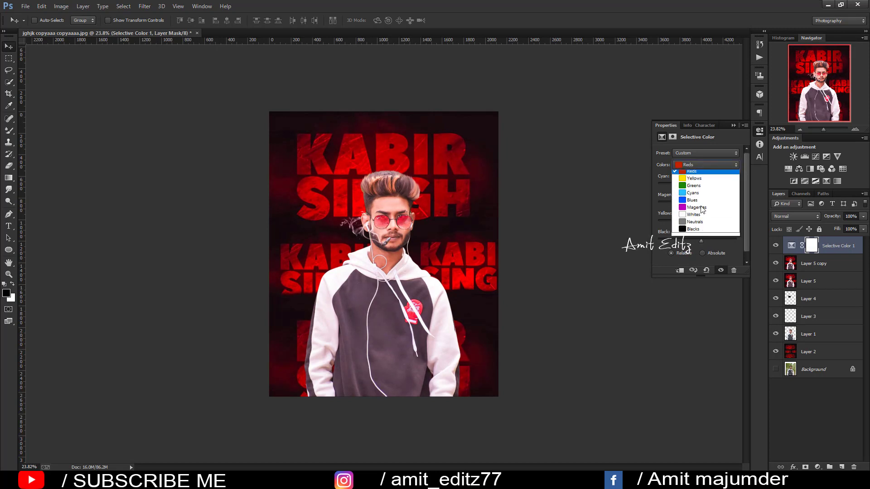
{"action": "left_click", "coordinate": [695, 229]}
{"action": "left_click_drag", "start_coordinate": [697, 239], "coordinate": [700, 238]}
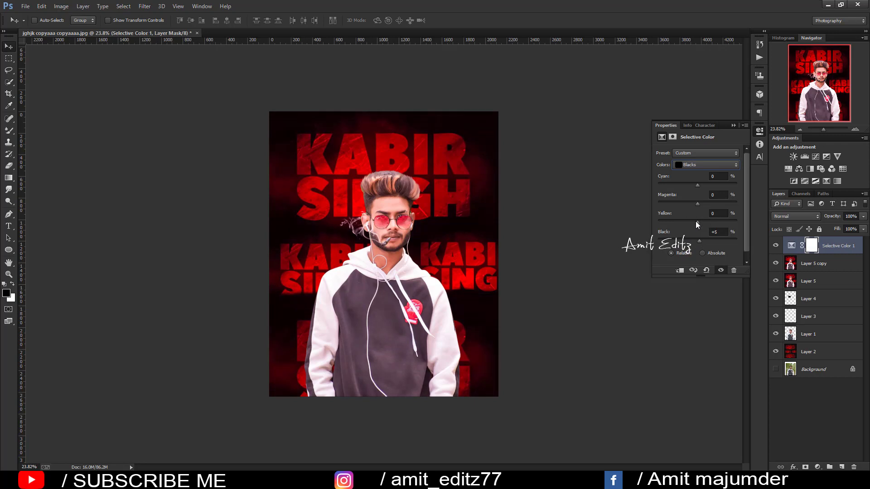
{"action": "left_click_drag", "start_coordinate": [697, 221], "coordinate": [699, 222]}
{"action": "left_click", "coordinate": [694, 164]}
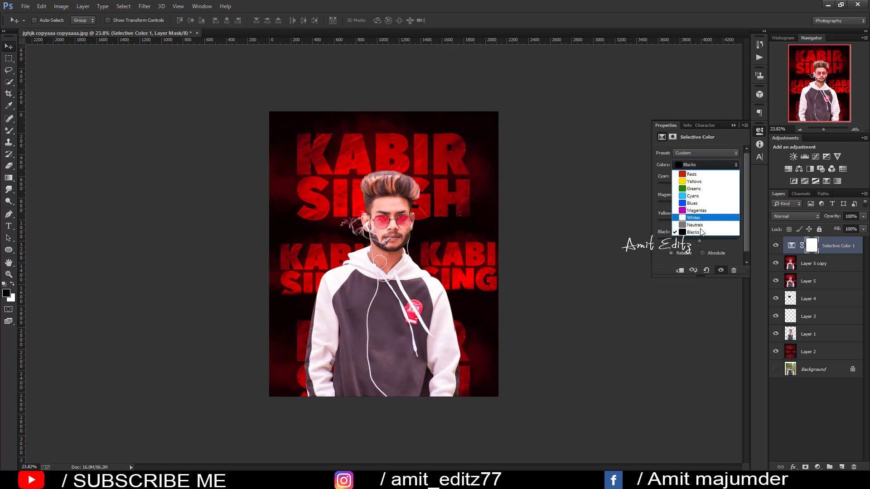
{"action": "left_click", "coordinate": [700, 224]}
{"action": "left_click_drag", "start_coordinate": [691, 184], "coordinate": [694, 184]}
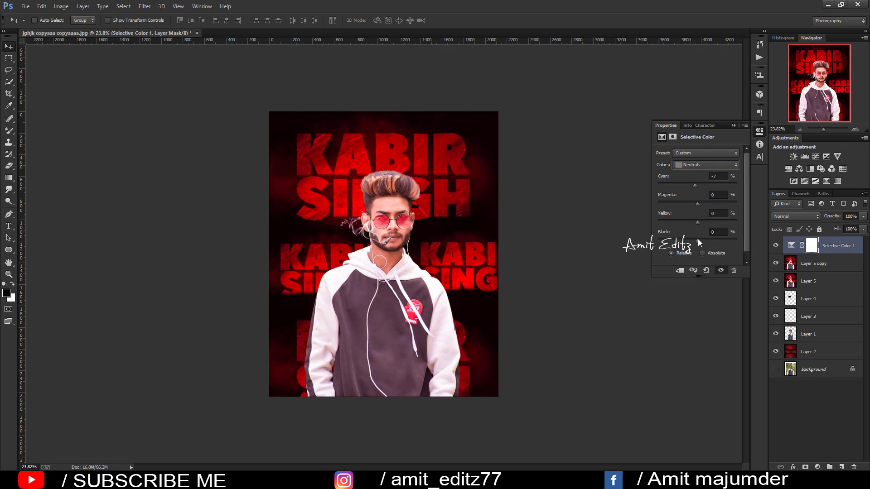
{"action": "left_click_drag", "start_coordinate": [697, 240], "coordinate": [699, 237]}
Merge the Selective Color adjustment into Layer 5 copy and duplicate it as Selective Color 1 copy
{"action": "left_click", "coordinate": [810, 270]}
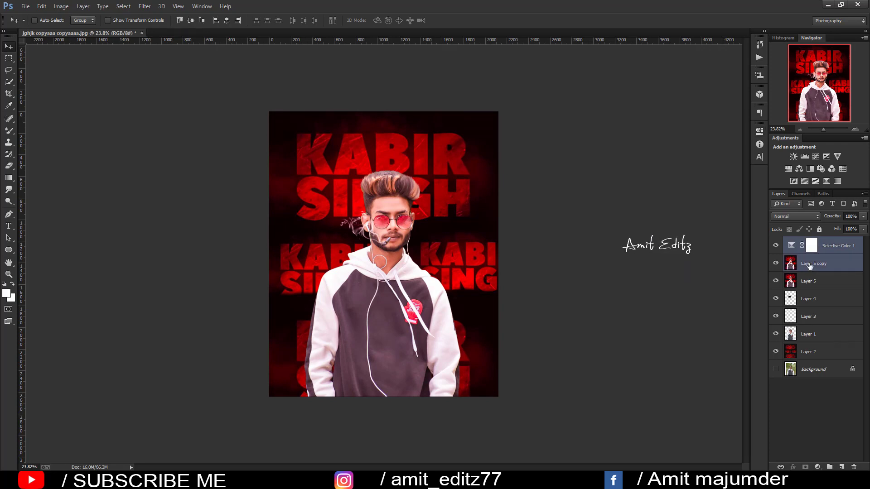
{"action": "right_click", "coordinate": [810, 276]}
{"action": "left_click", "coordinate": [747, 329]}
{"action": "left_click_drag", "start_coordinate": [824, 250], "coordinate": [841, 467]}
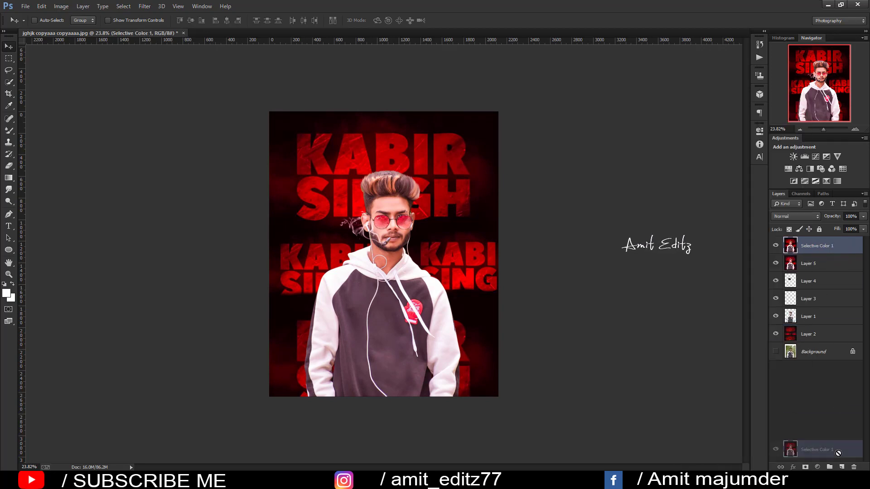
Pick the Dodge tool at 9% midtone exposure and size its brush for dodging the man
{"action": "left_click", "coordinate": [8, 201]}
{"action": "scroll", "coordinate": [406, 218], "scroll_direction": "up", "scroll_amount": 3}
{"action": "scroll", "coordinate": [407, 219], "scroll_direction": "up", "scroll_amount": 2}
{"action": "key", "text": "bracketleft"}
{"action": "key", "text": "bracketleft"}
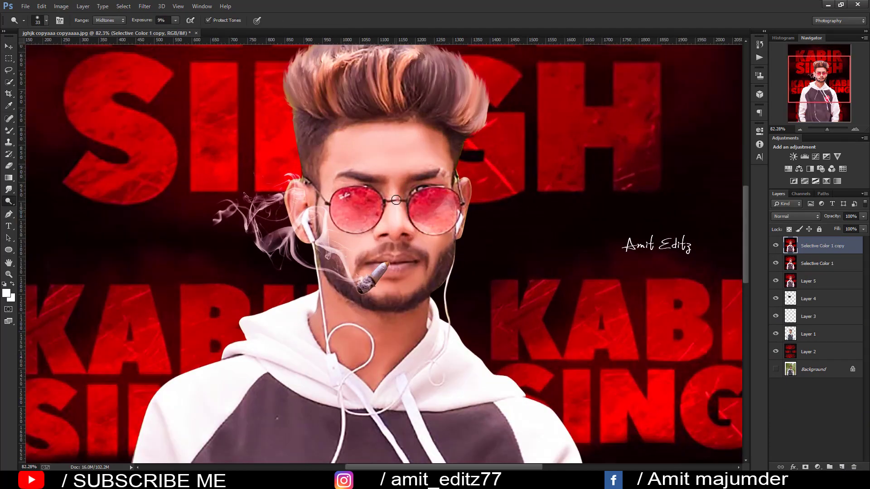
{"action": "key", "text": "bracketright"}
{"action": "key", "text": "bracketright"}
{"action": "key", "text": "bracketright"}
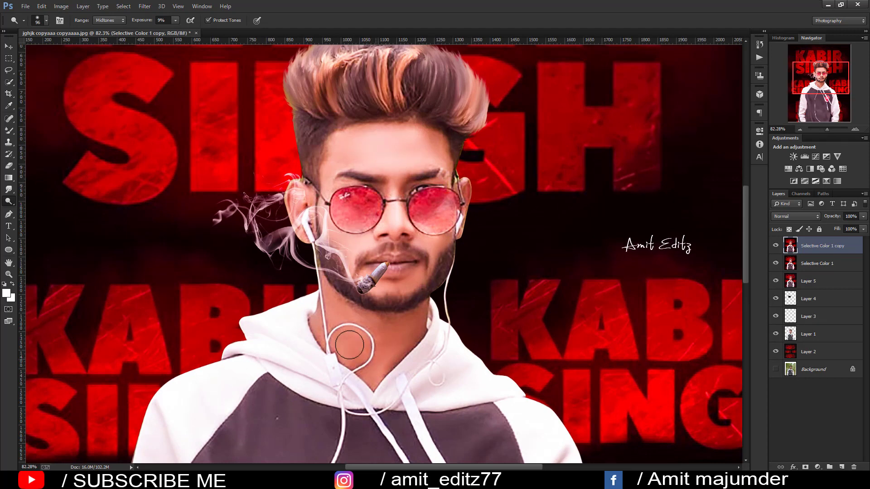
{"action": "scroll", "coordinate": [313, 311], "scroll_direction": "down", "scroll_amount": 5}
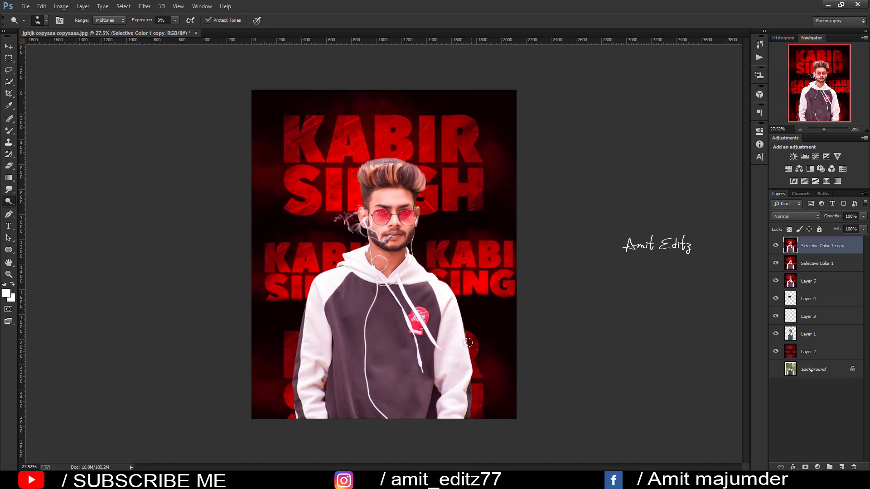
{"action": "scroll", "coordinate": [419, 405], "scroll_direction": "down", "scroll_amount": 3}
{"action": "scroll", "coordinate": [55, 163], "scroll_direction": "up", "scroll_amount": 2}
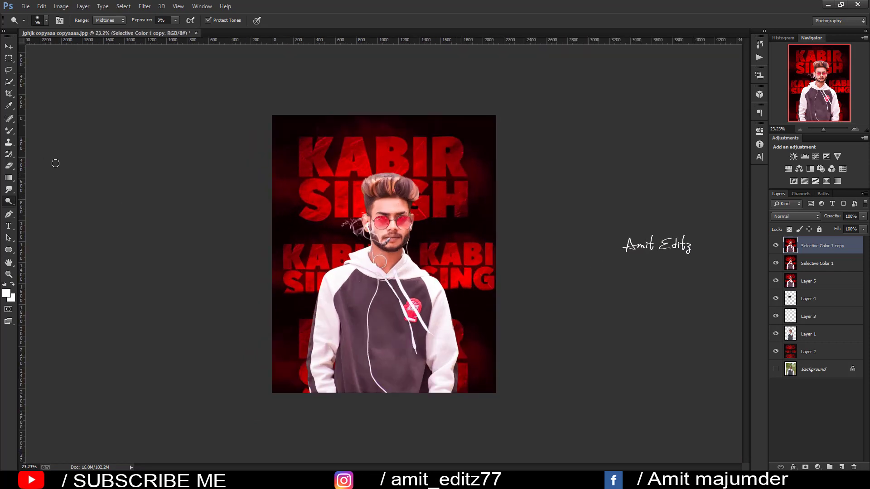
{"action": "left_click", "coordinate": [9, 177]}
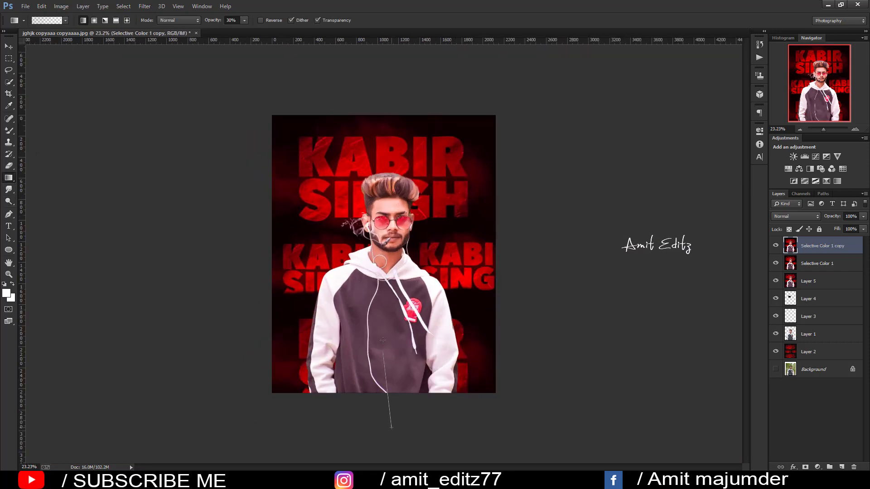
{"action": "left_click_drag", "start_coordinate": [383, 340], "coordinate": [391, 426]}
{"action": "left_click_drag", "start_coordinate": [425, 350], "coordinate": [448, 421]}
{"action": "mouse_move", "coordinate": [328, 410]}
{"action": "left_mouse_down"}
{"action": "mouse_move", "coordinate": [333, 338]}
{"action": "mouse_move", "coordinate": [323, 322]}
{"action": "left_mouse_up"}
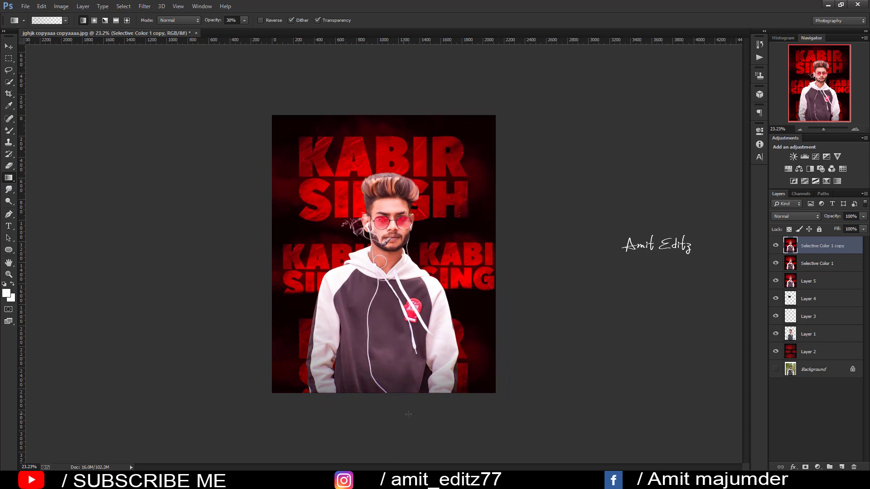
{"action": "left_click_drag", "start_coordinate": [419, 322], "coordinate": [410, 411]}
{"action": "scroll", "coordinate": [392, 235], "scroll_direction": "up", "scroll_amount": 1}
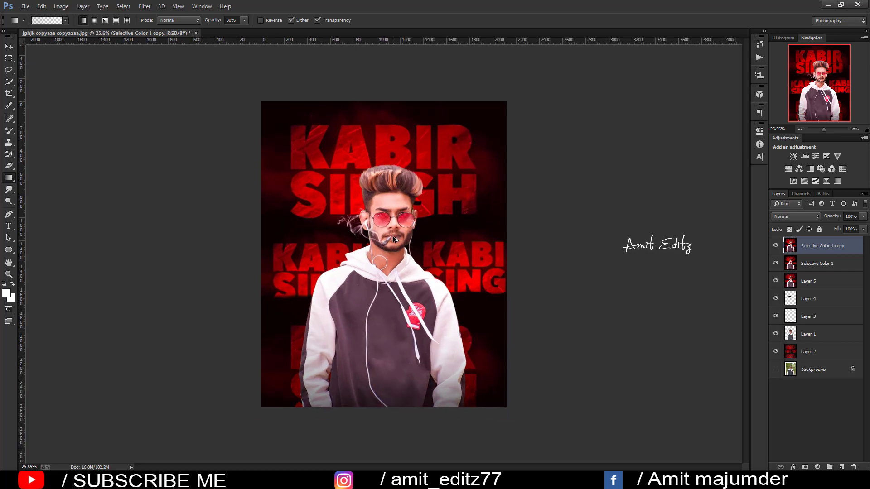
{"action": "left_click", "coordinate": [8, 47]}
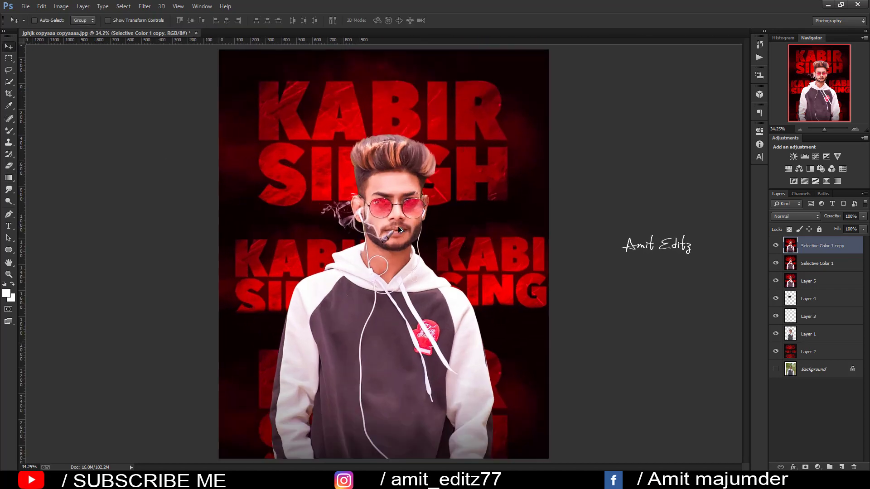
{"action": "scroll", "coordinate": [398, 226], "scroll_direction": "up", "scroll_amount": 1}
{"action": "scroll", "coordinate": [398, 226], "scroll_direction": "down", "scroll_amount": 2}
{"action": "scroll", "coordinate": [399, 229], "scroll_direction": "up", "scroll_amount": 1}
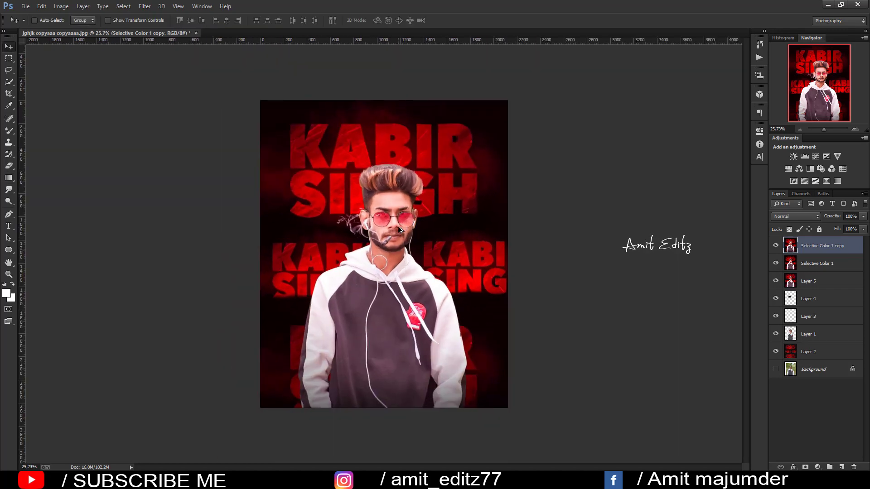
{"action": "scroll", "coordinate": [399, 228], "scroll_direction": "up", "scroll_amount": 3}
{"action": "scroll", "coordinate": [401, 229], "scroll_direction": "up", "scroll_amount": 3}
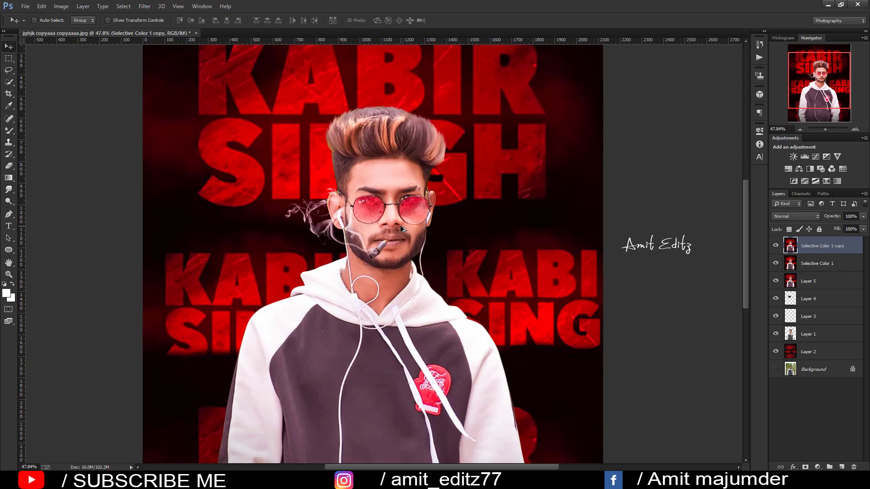
{"action": "scroll", "coordinate": [403, 224], "scroll_direction": "down", "scroll_amount": 1}
{"action": "scroll", "coordinate": [425, 226], "scroll_direction": "down", "scroll_amount": 3}
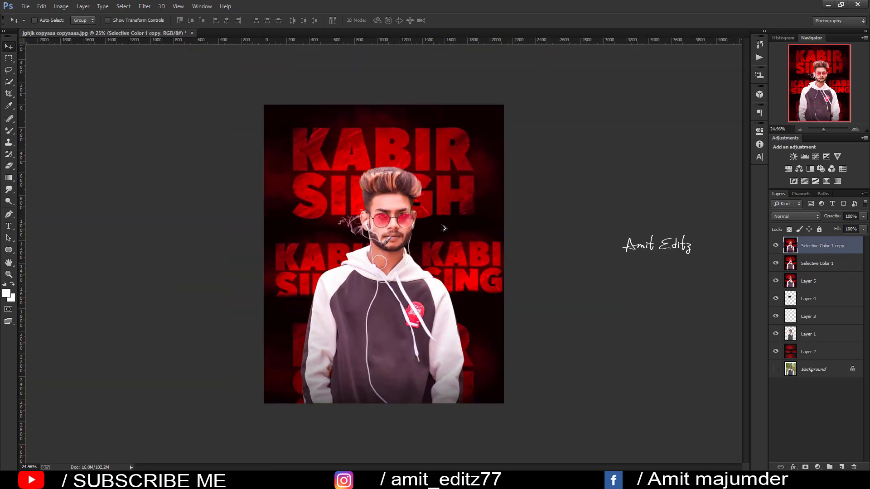
{"action": "scroll", "coordinate": [443, 228], "scroll_direction": "up", "scroll_amount": 1}
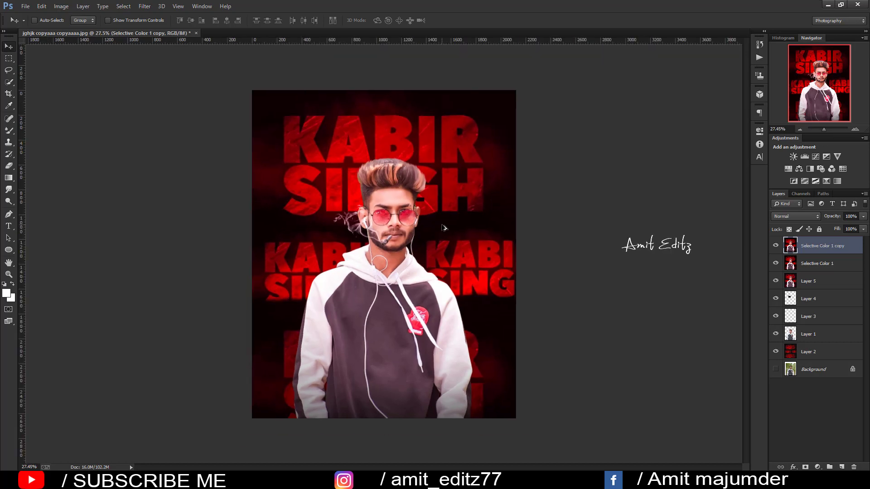
{"action": "scroll", "coordinate": [444, 227], "scroll_direction": "up", "scroll_amount": 1}
{"action": "scroll", "coordinate": [444, 228], "scroll_direction": "down", "scroll_amount": 1}
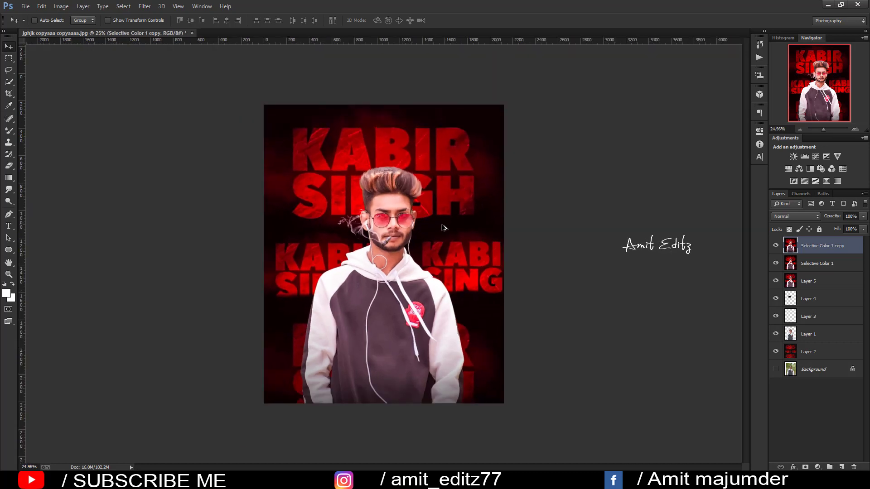
{"action": "scroll", "coordinate": [444, 228], "scroll_direction": "down", "scroll_amount": 1}
In Camera Raw on the poster, set Whites to -52 and Blacks to -15
{"action": "left_click", "coordinate": [145, 6]}
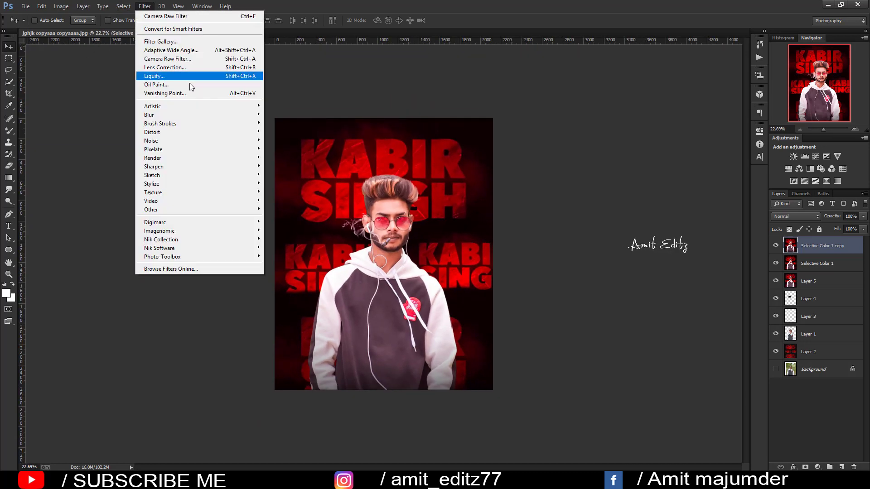
{"action": "left_click", "coordinate": [183, 59]}
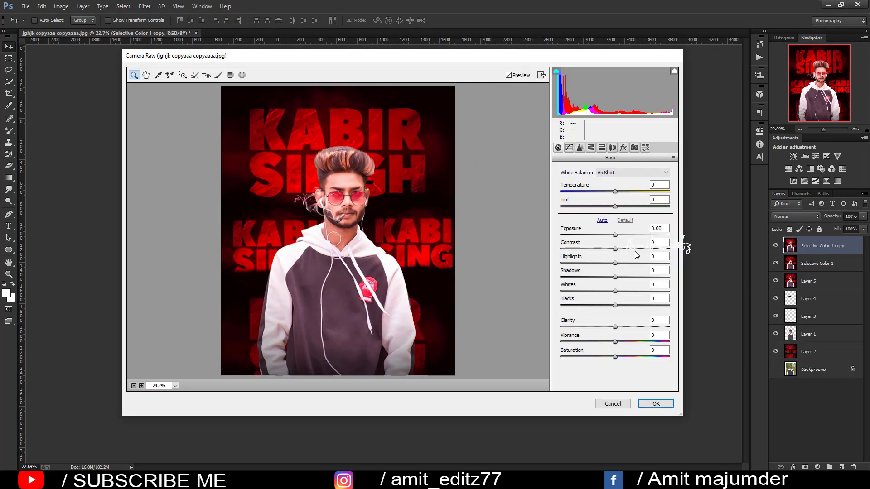
{"action": "left_click_drag", "start_coordinate": [620, 288], "coordinate": [589, 290]}
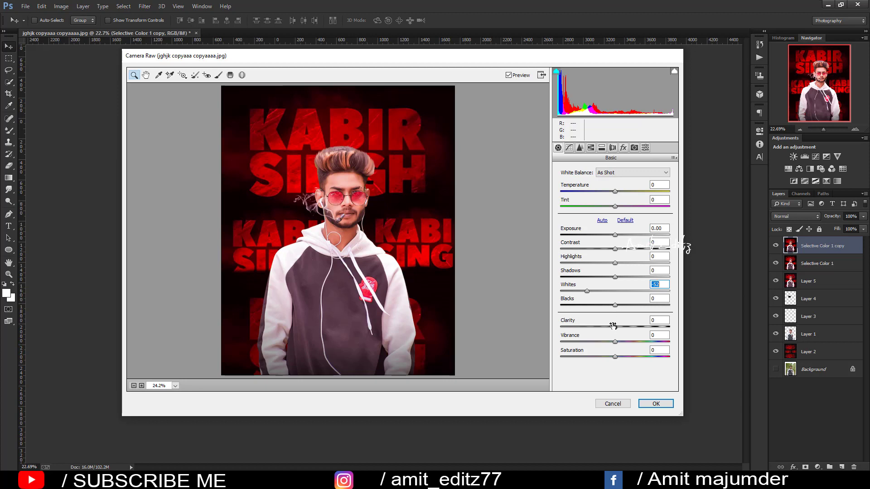
{"action": "left_click_drag", "start_coordinate": [615, 305], "coordinate": [607, 306]}
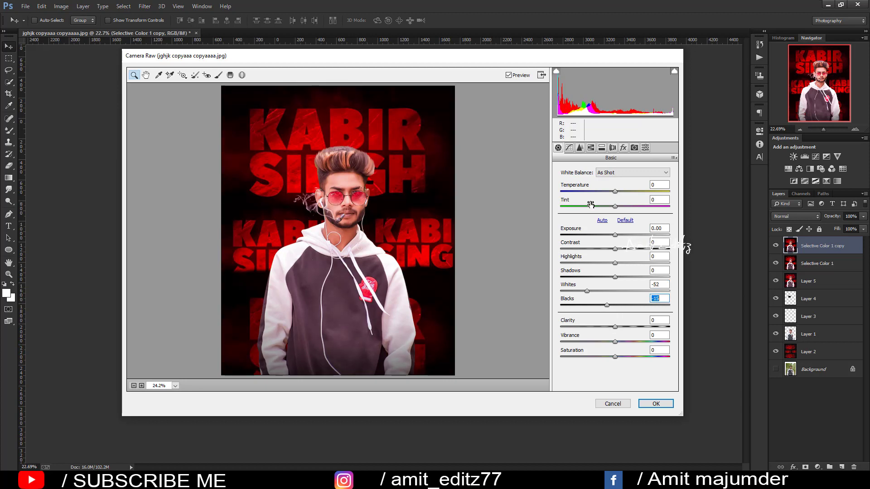
Add slight shadow split-toning saturation and a slight dark vignette
{"action": "left_click", "coordinate": [604, 148]}
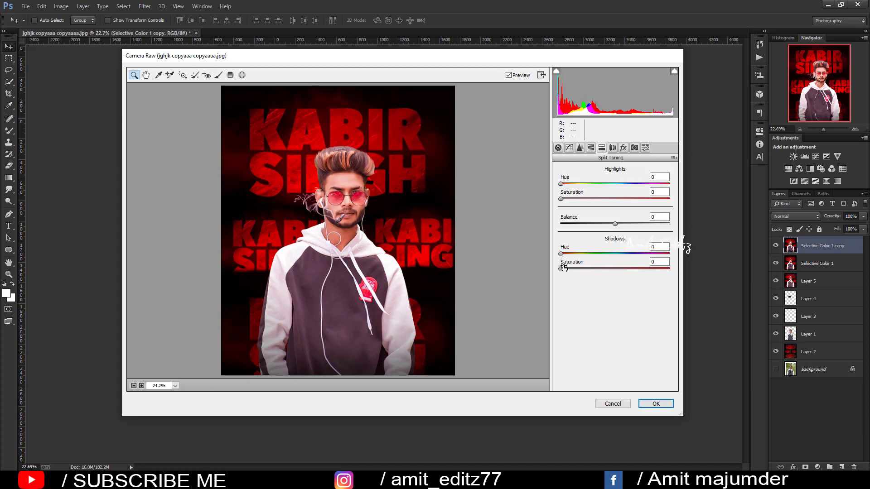
{"action": "left_click_drag", "start_coordinate": [564, 270], "coordinate": [567, 271]}
{"action": "left_click", "coordinate": [623, 147]}
{"action": "left_click_drag", "start_coordinate": [614, 266], "coordinate": [608, 267]}
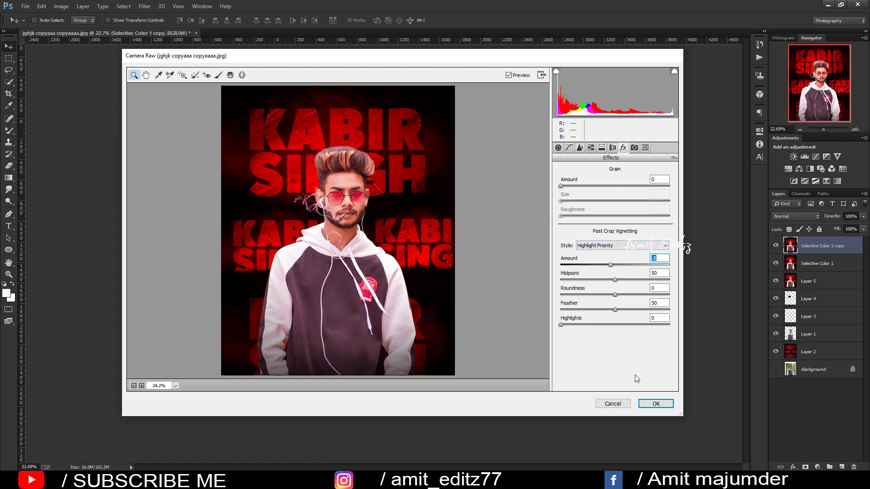
Calibrate Blue Primary hue -6, saturation +4 and Green Primary saturation -5, and apply the grade
{"action": "left_click", "coordinate": [633, 149]}
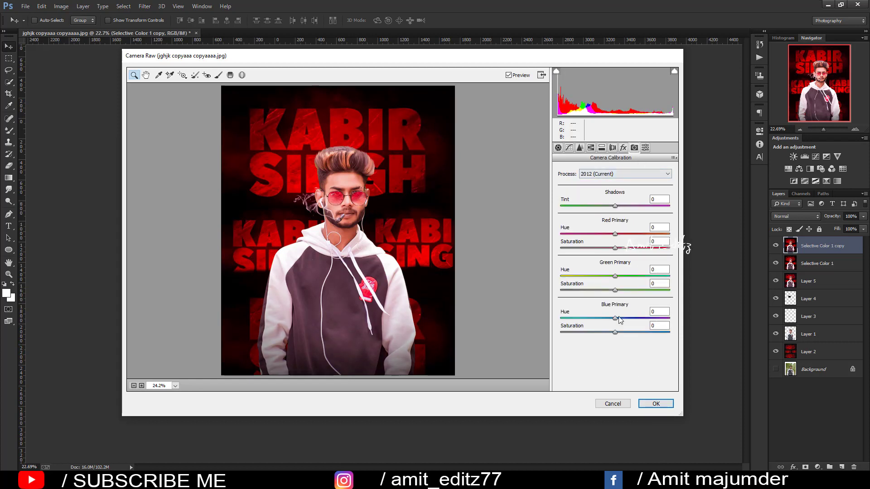
{"action": "mouse_move", "coordinate": [619, 319]}
{"action": "left_mouse_down"}
{"action": "mouse_move", "coordinate": [602, 316]}
{"action": "mouse_move", "coordinate": [617, 332]}
{"action": "left_mouse_up"}
{"action": "left_click_drag", "start_coordinate": [615, 289], "coordinate": [608, 289]}
{"action": "left_click", "coordinate": [657, 403]}
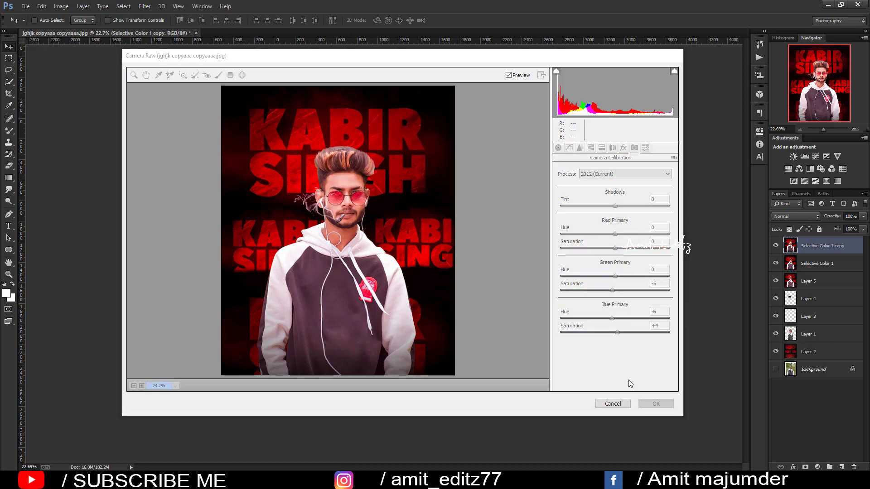
{"action": "scroll", "coordinate": [429, 238], "scroll_direction": "up", "scroll_amount": 3}
Soften the hoodie, neck and hair edges with a 77%-strength, roughly 196 px Blur brush
{"action": "scroll", "coordinate": [385, 231], "scroll_direction": "down", "scroll_amount": 3}
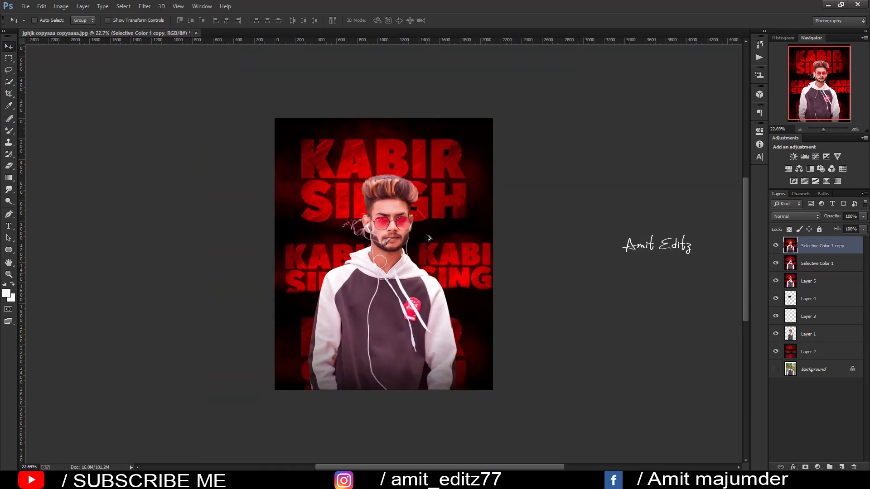
{"action": "scroll", "coordinate": [337, 222], "scroll_direction": "up", "scroll_amount": 2}
{"action": "left_click", "coordinate": [9, 202]}
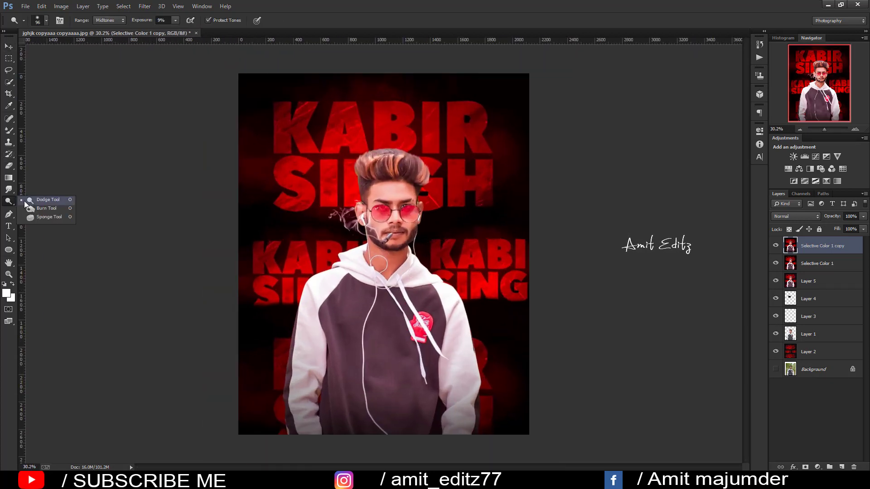
{"action": "left_click", "coordinate": [15, 187]}
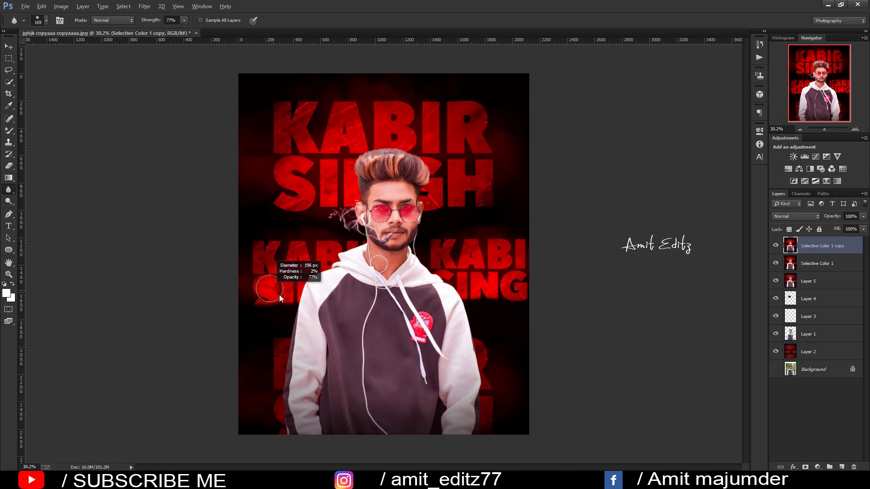
{"action": "mouse_move", "coordinate": [286, 374]}
{"action": "left_mouse_down"}
{"action": "mouse_move", "coordinate": [288, 288]}
{"action": "mouse_move", "coordinate": [360, 241]}
{"action": "mouse_move", "coordinate": [348, 199]}
{"action": "left_mouse_up"}
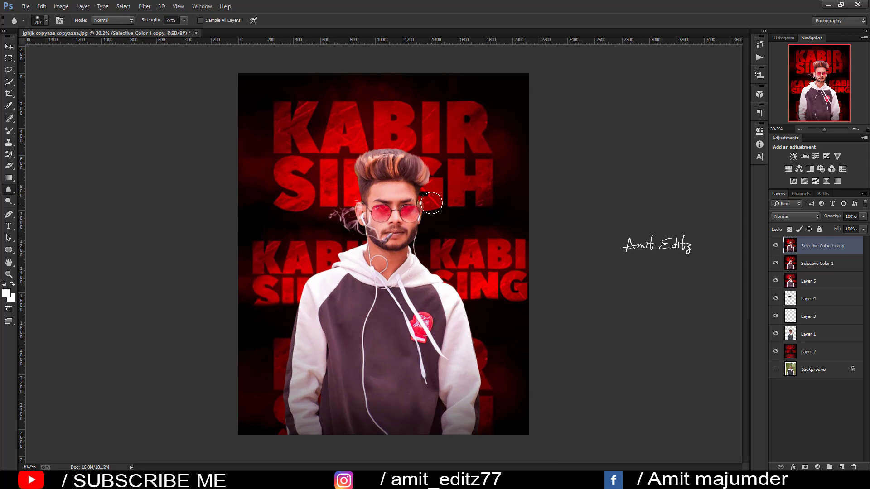
{"action": "mouse_move", "coordinate": [430, 204]}
{"action": "left_mouse_down"}
{"action": "mouse_move", "coordinate": [424, 258]}
{"action": "mouse_move", "coordinate": [467, 293]}
{"action": "mouse_move", "coordinate": [467, 319]}
{"action": "mouse_move", "coordinate": [450, 143]}
{"action": "mouse_move", "coordinate": [474, 179]}
{"action": "mouse_move", "coordinate": [466, 299]}
{"action": "left_mouse_up"}
{"action": "scroll", "coordinate": [445, 192], "scroll_direction": "up", "scroll_amount": 2}
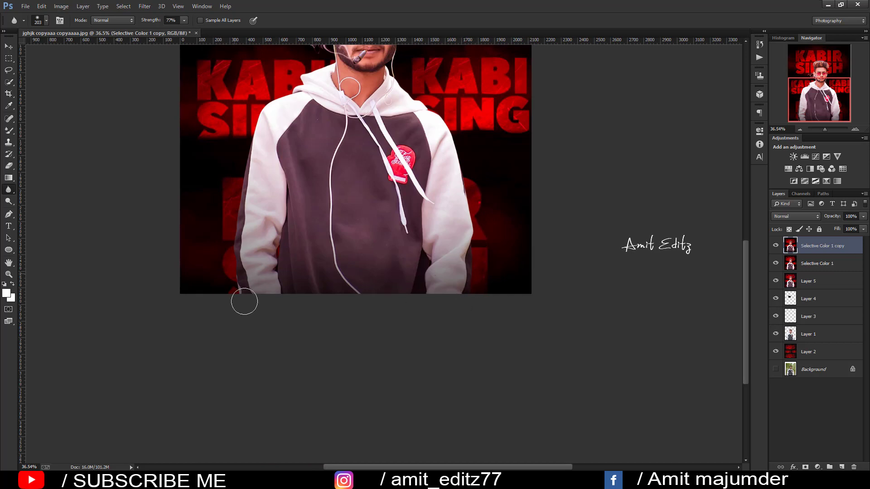
{"action": "key", "text": "ctrl+0"}
{"action": "scroll", "coordinate": [244, 258], "scroll_direction": "down", "scroll_amount": 3}
{"action": "scroll", "coordinate": [161, 161], "scroll_direction": "up", "scroll_amount": 3}
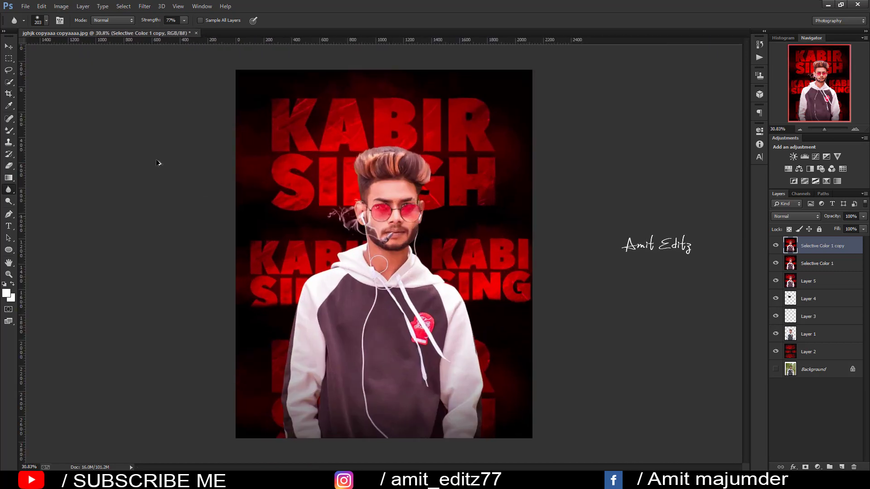
Stamp a V logo in the top-left corner with signature brush 588
{"action": "left_click", "coordinate": [10, 47]}
{"action": "right_click", "coordinate": [9, 132]}
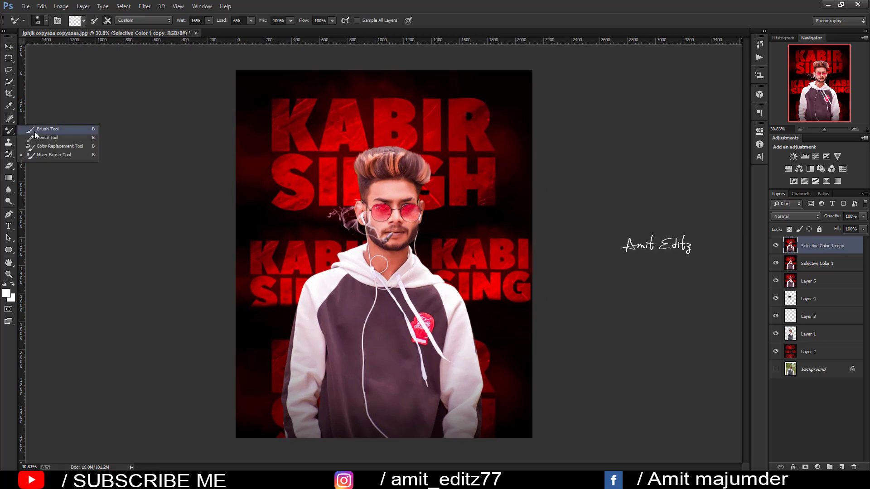
{"action": "left_click", "coordinate": [46, 131]}
{"action": "right_click", "coordinate": [309, 166]}
{"action": "left_click", "coordinate": [354, 341]}
{"action": "key", "text": "Return"}
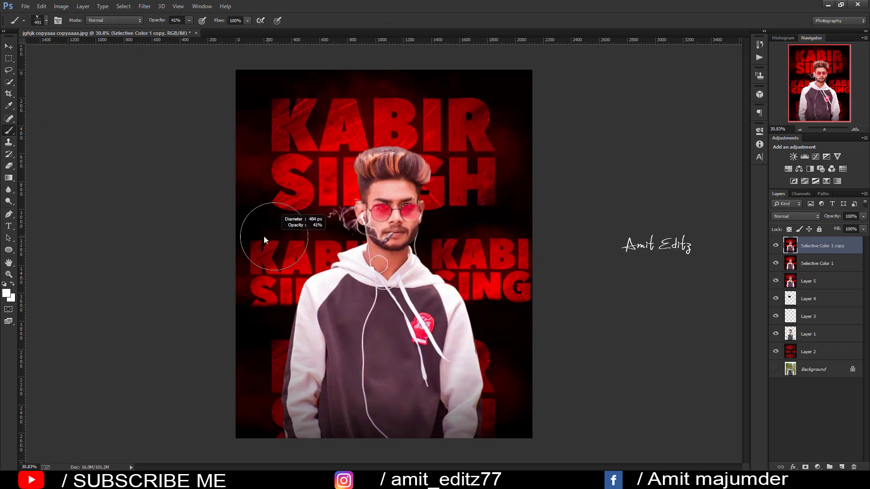
{"action": "left_click", "coordinate": [255, 91]}
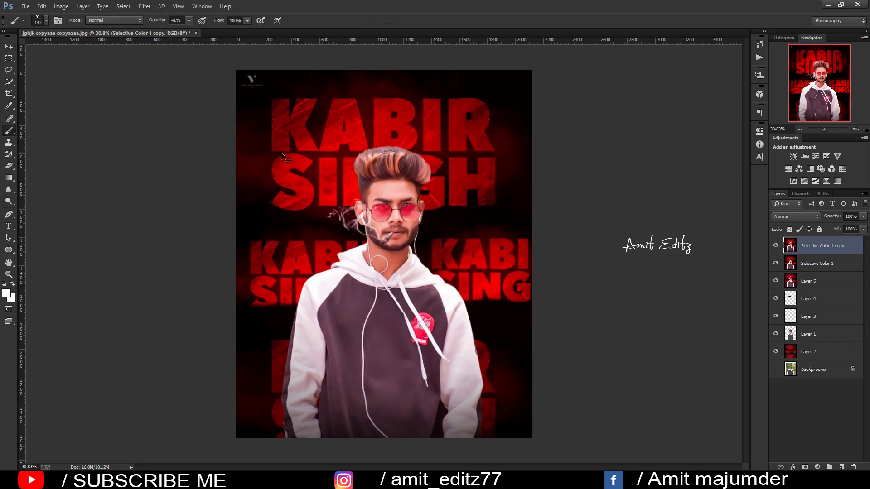
Restamp the V logo at 100% opacity, then restore the soft round brush
{"action": "key", "text": "0"}
{"action": "left_click", "coordinate": [258, 81]}
{"action": "left_click", "coordinate": [255, 84]}
{"action": "right_click", "coordinate": [314, 154]}
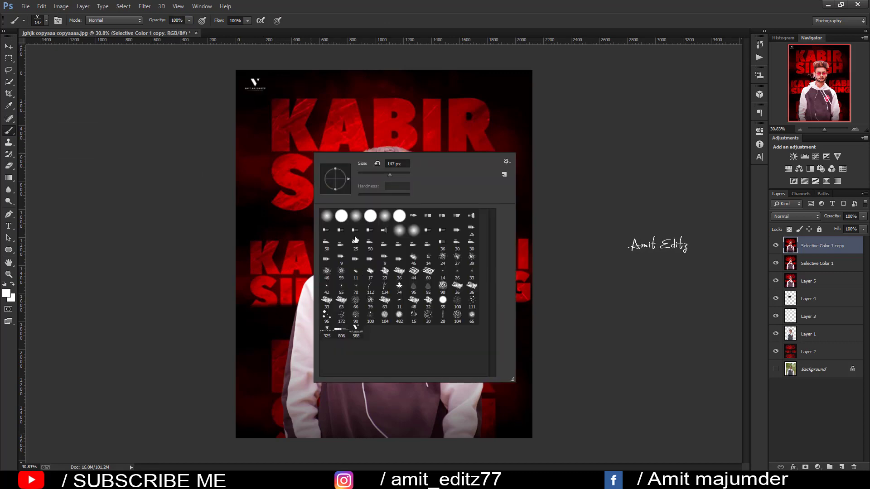
{"action": "left_click", "coordinate": [326, 216]}
{"action": "left_click", "coordinate": [11, 47]}
{"action": "scroll", "coordinate": [347, 185], "scroll_direction": "down", "scroll_amount": 3}
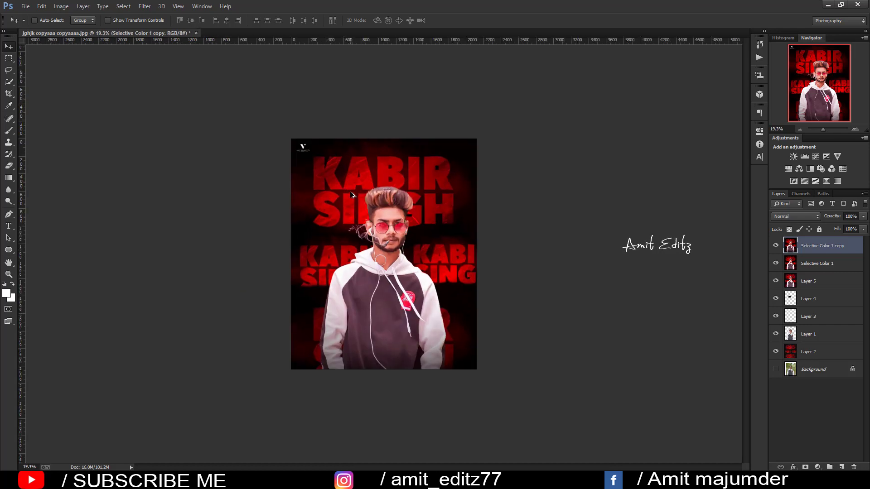
{"action": "scroll", "coordinate": [349, 190], "scroll_direction": "up", "scroll_amount": 4}
{"action": "scroll", "coordinate": [354, 194], "scroll_direction": "down", "scroll_amount": 1}
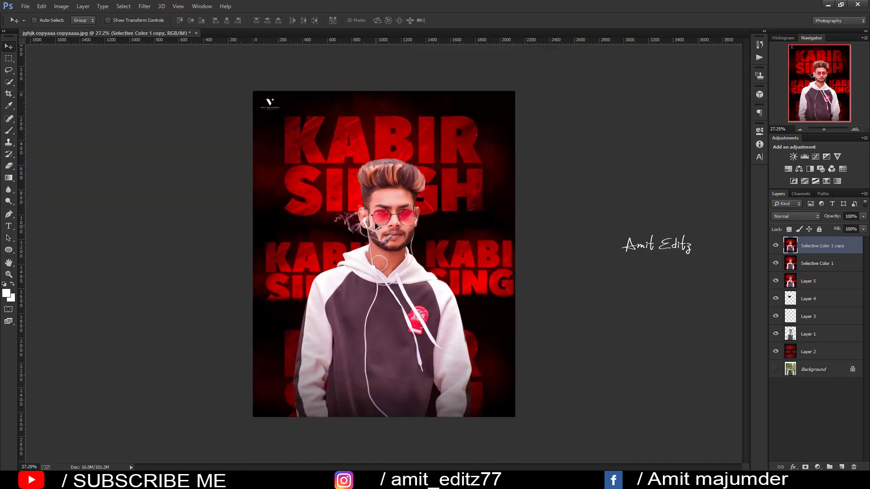
{"action": "scroll", "coordinate": [374, 221], "scroll_direction": "up", "scroll_amount": 2}
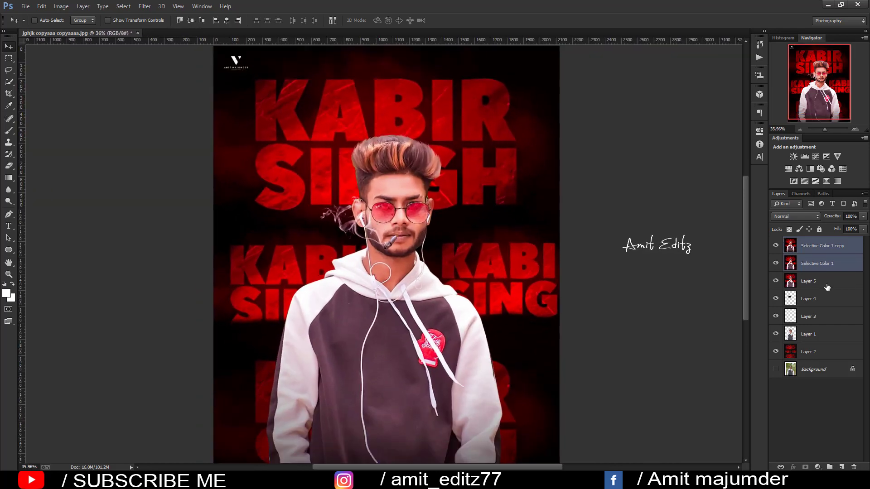
Merge all poster layers down to Layer 1 into a single layer
{"action": "left_click_drag", "start_coordinate": [828, 268], "coordinate": [819, 350]}
{"action": "right_click", "coordinate": [819, 350]}
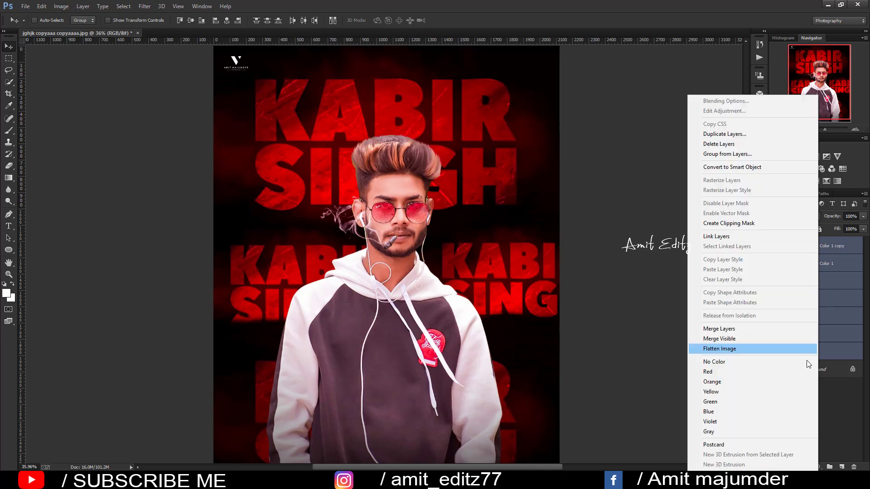
{"action": "left_click", "coordinate": [743, 327]}
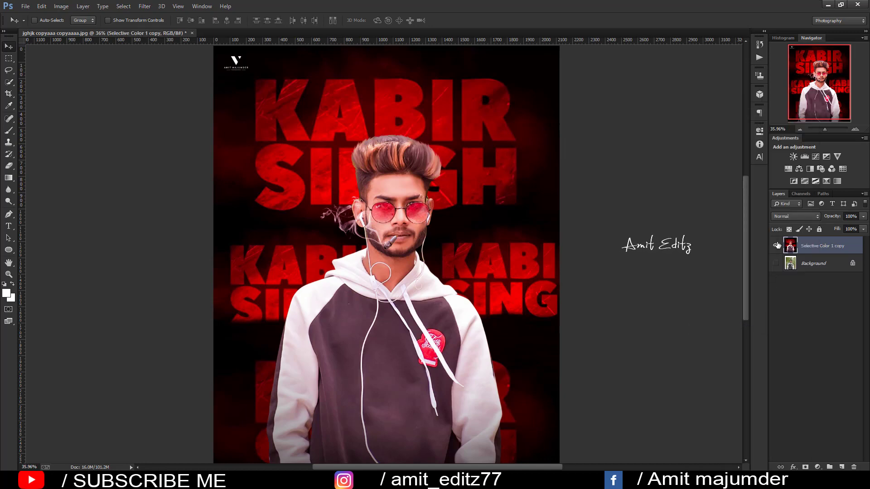
Toggle the merged poster layer's visibility to compare it against the original Background photo
{"action": "left_click", "coordinate": [775, 245]}
{"action": "left_click", "coordinate": [775, 263]}
{"action": "left_click", "coordinate": [775, 245]}
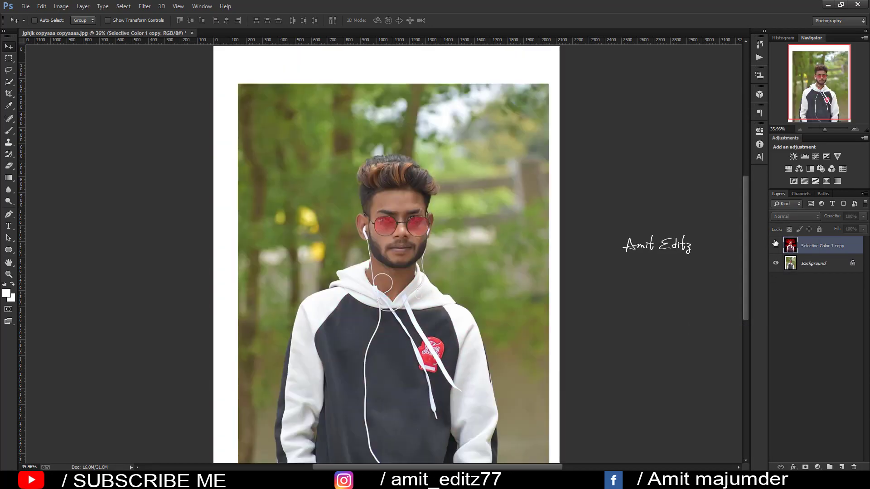
{"action": "left_click", "coordinate": [775, 245]}
{"action": "left_click", "coordinate": [775, 245]}
{"action": "left_click", "coordinate": [775, 245]}
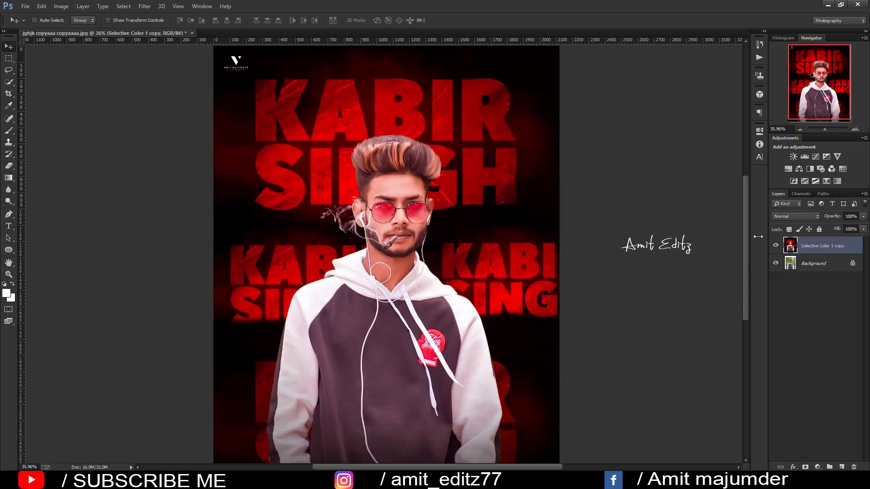
{"action": "scroll", "coordinate": [520, 234], "scroll_direction": "up", "scroll_amount": 2}
{"action": "scroll", "coordinate": [530, 234], "scroll_direction": "down", "scroll_amount": 3}
{"action": "left_click", "coordinate": [775, 245]}
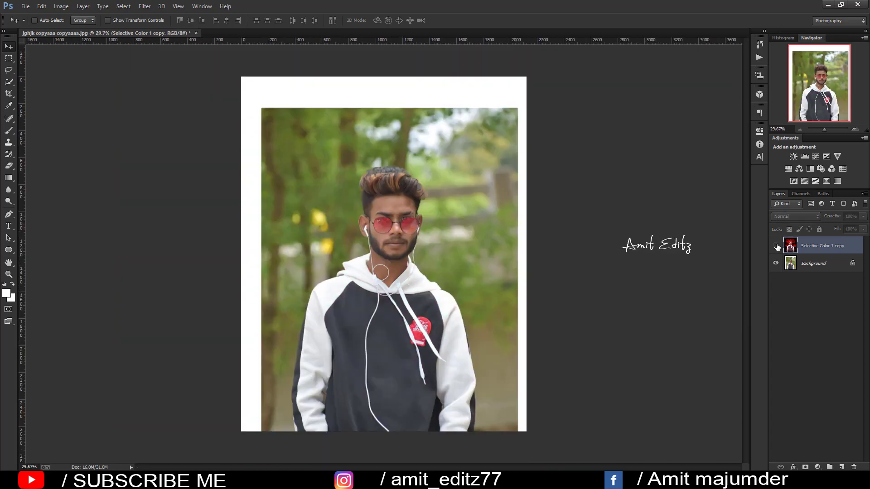
{"action": "left_click", "coordinate": [775, 245]}
{"action": "left_click", "coordinate": [775, 245]}
{"action": "left_click", "coordinate": [775, 245]}
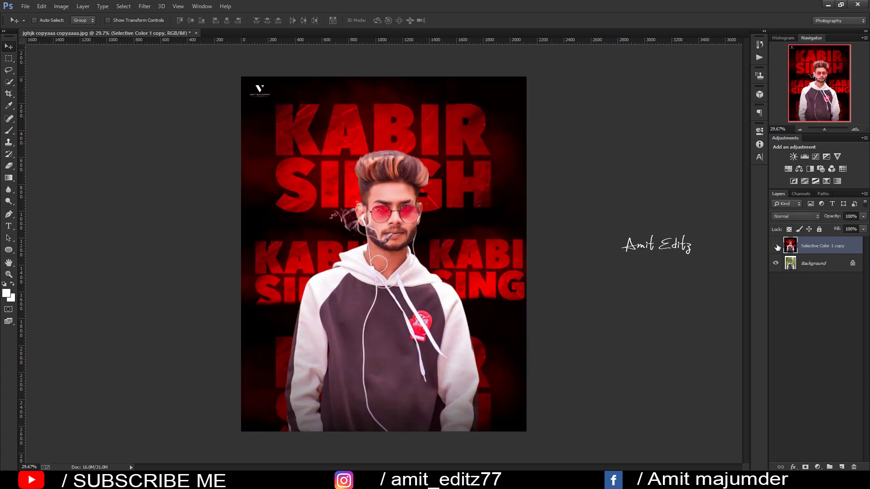
{"action": "left_click", "coordinate": [775, 245]}
{"action": "scroll", "coordinate": [516, 222], "scroll_direction": "up", "scroll_amount": 2}
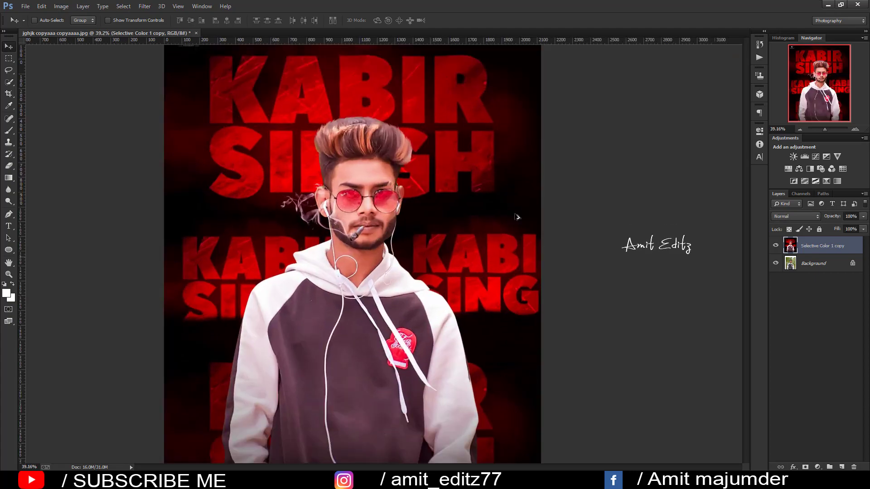